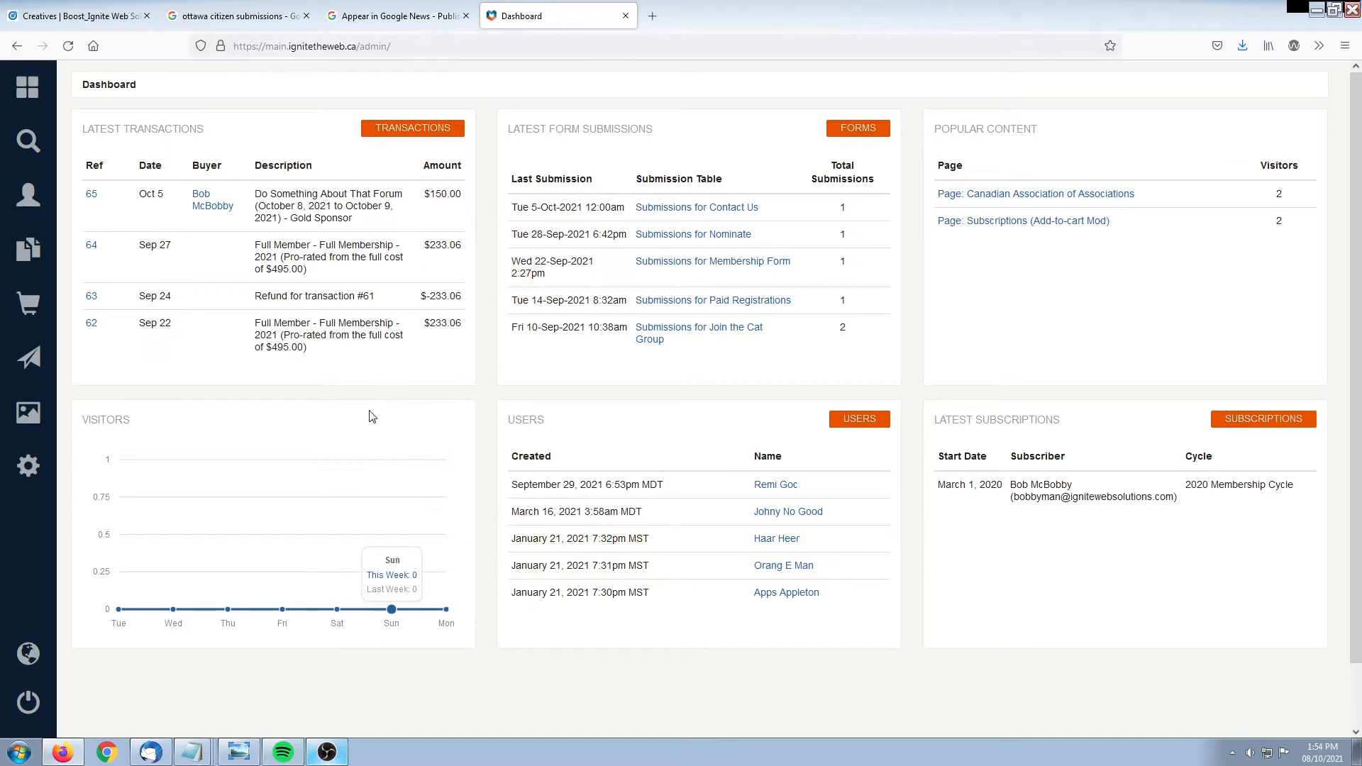
Go to Content > Forms to list the 14 existing forms with their submission counts
click(26, 261)
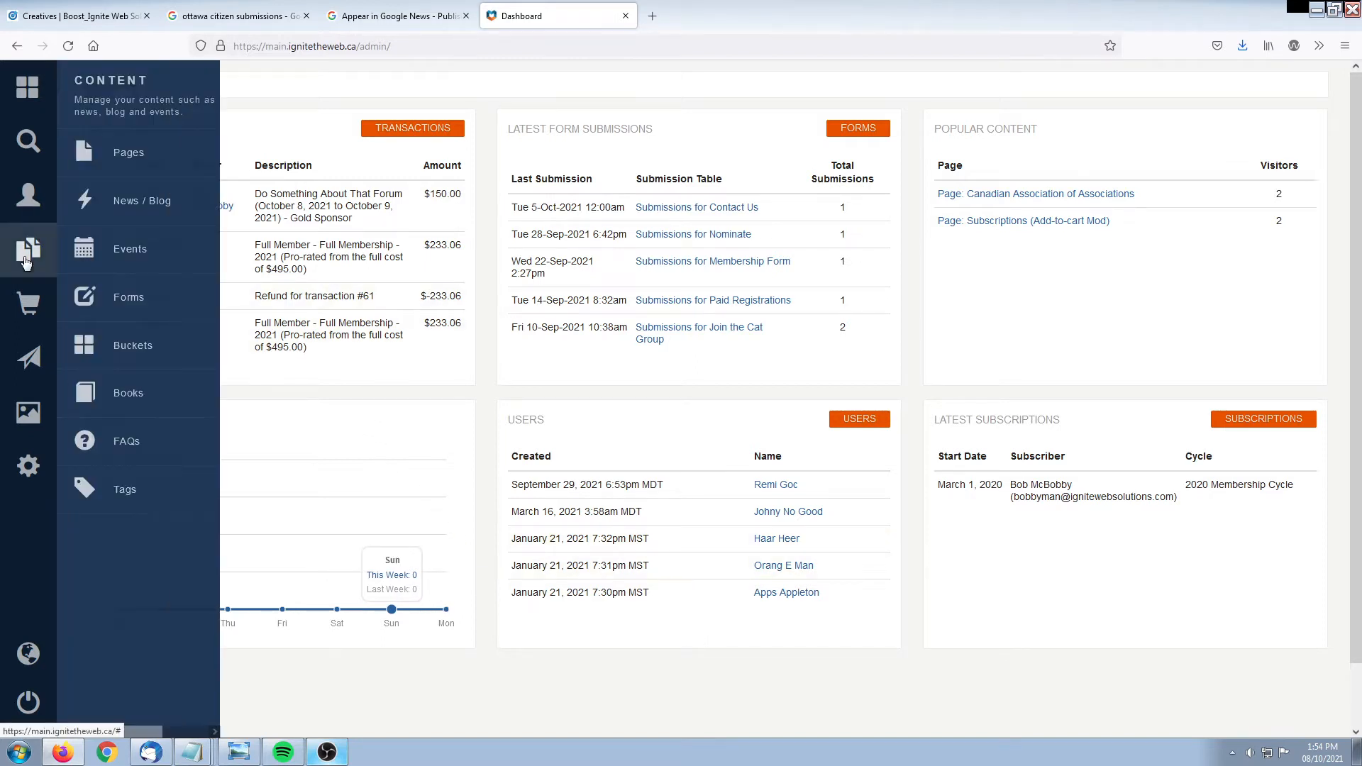
click(132, 304)
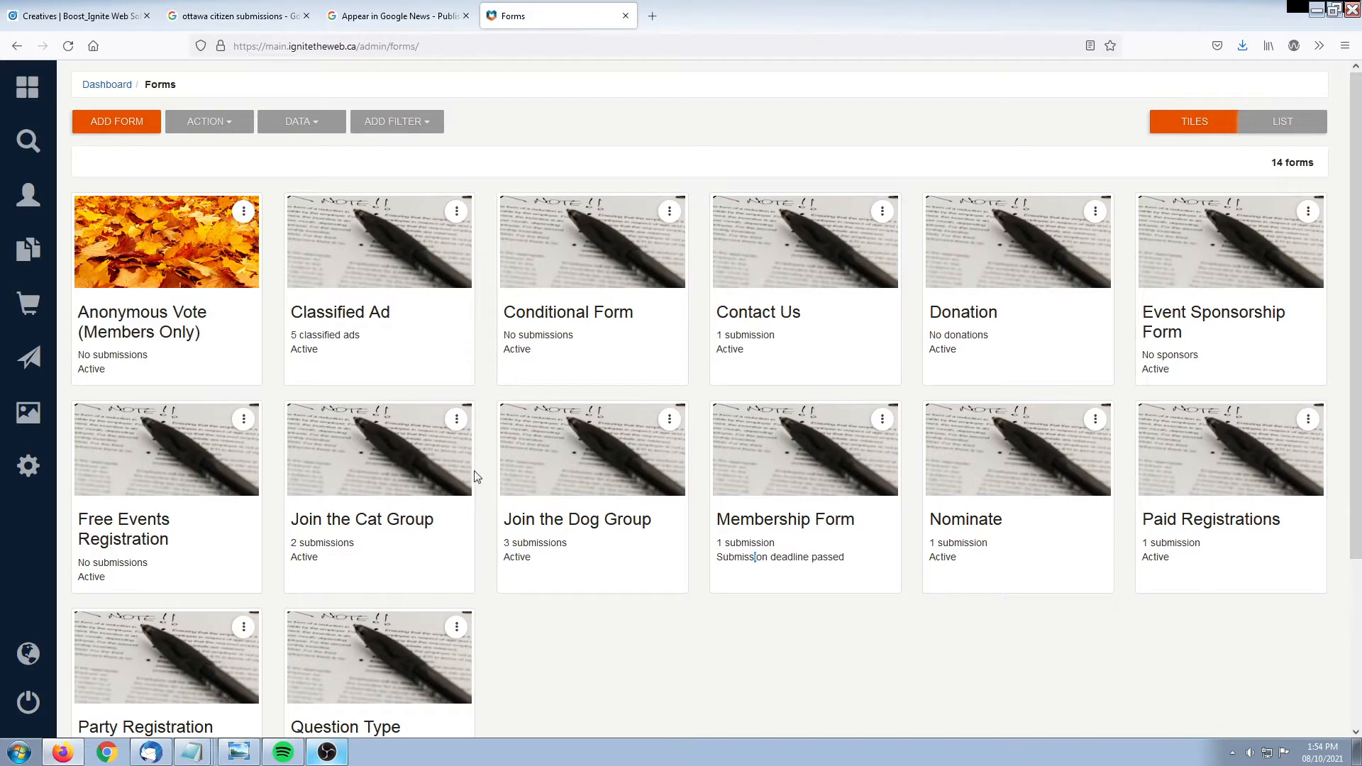
Start a new form and give it the title 'Party October 2021'
click(119, 125)
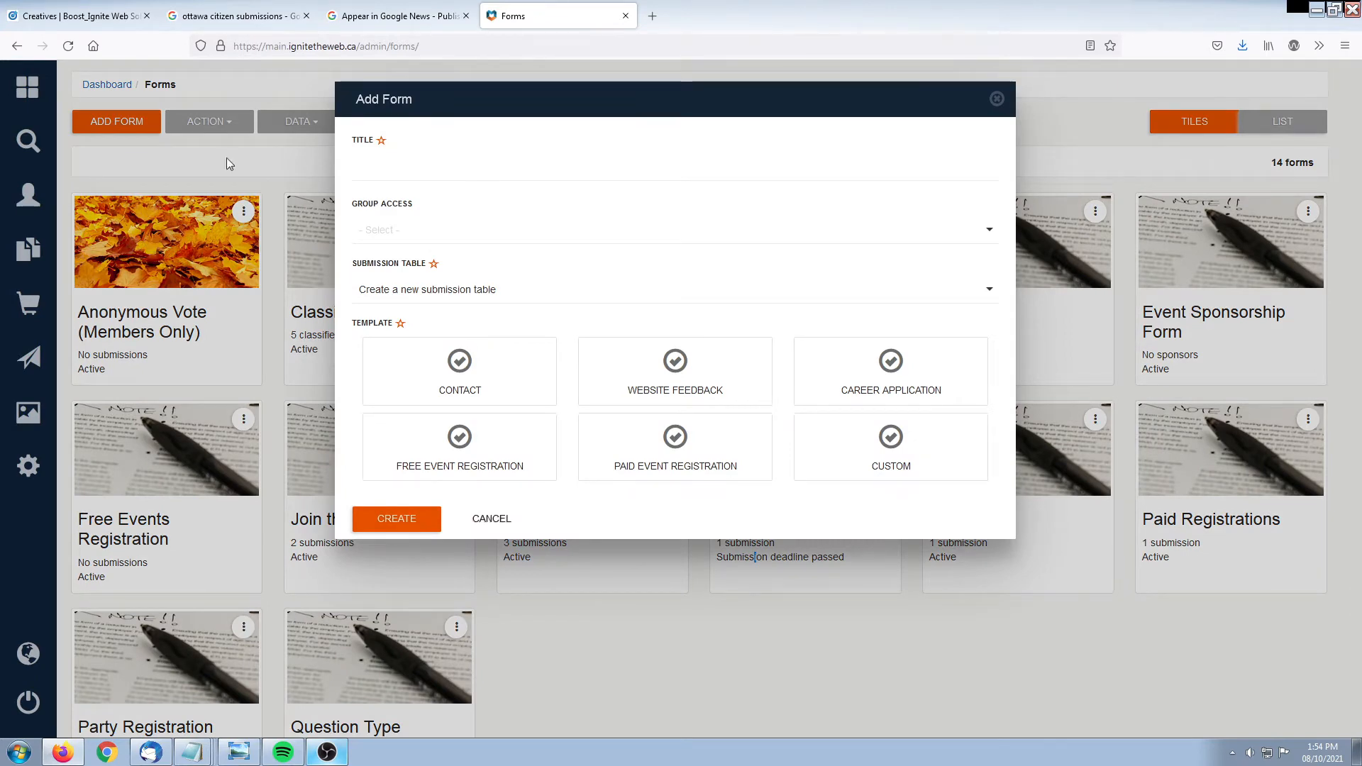
click(405, 164)
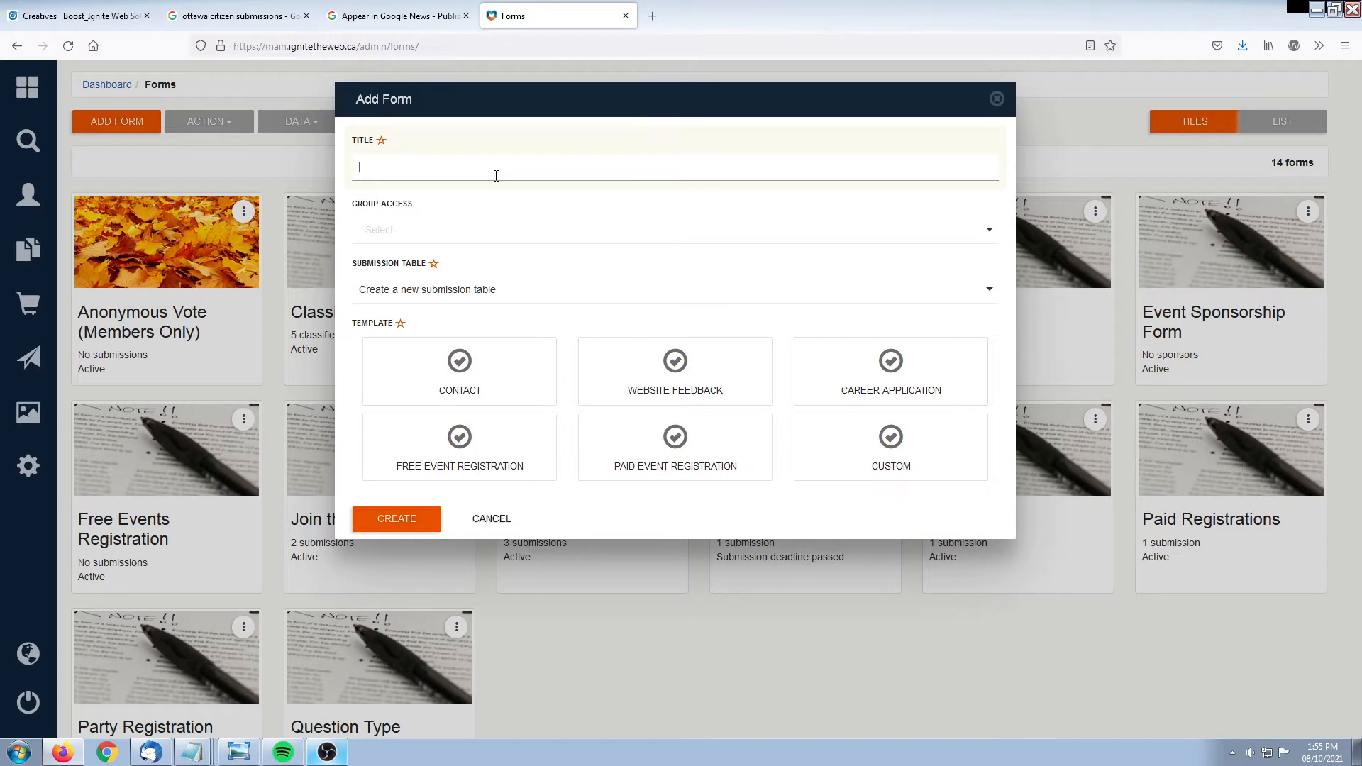
text(Party October 2021)
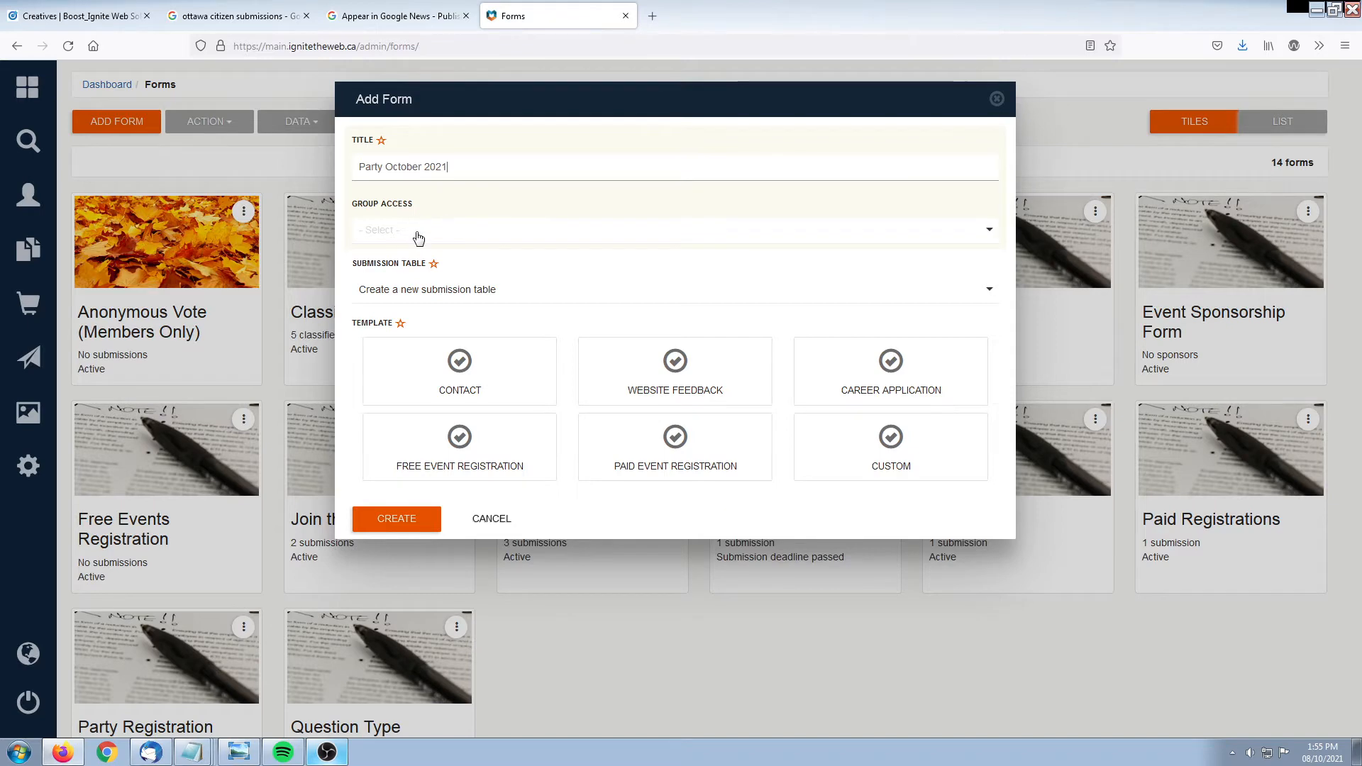
click(387, 236)
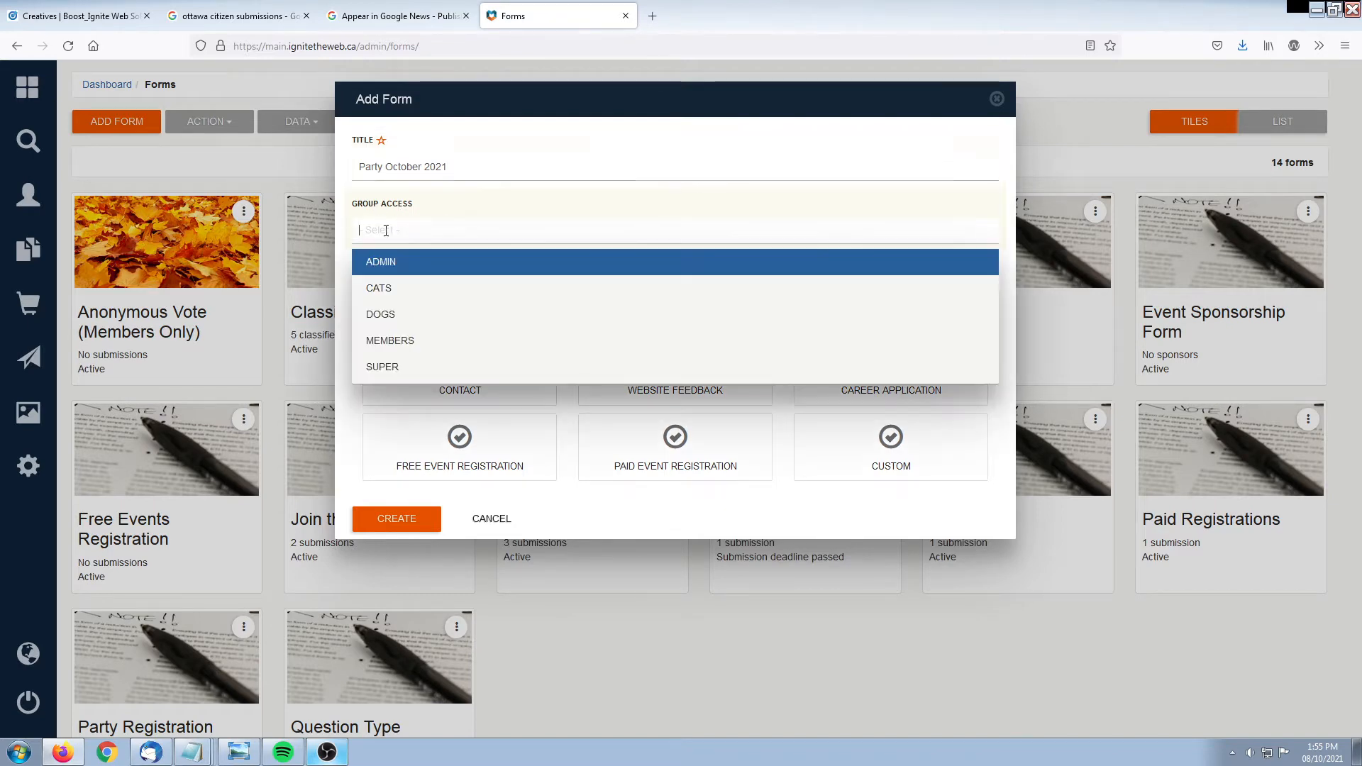
click(389, 341)
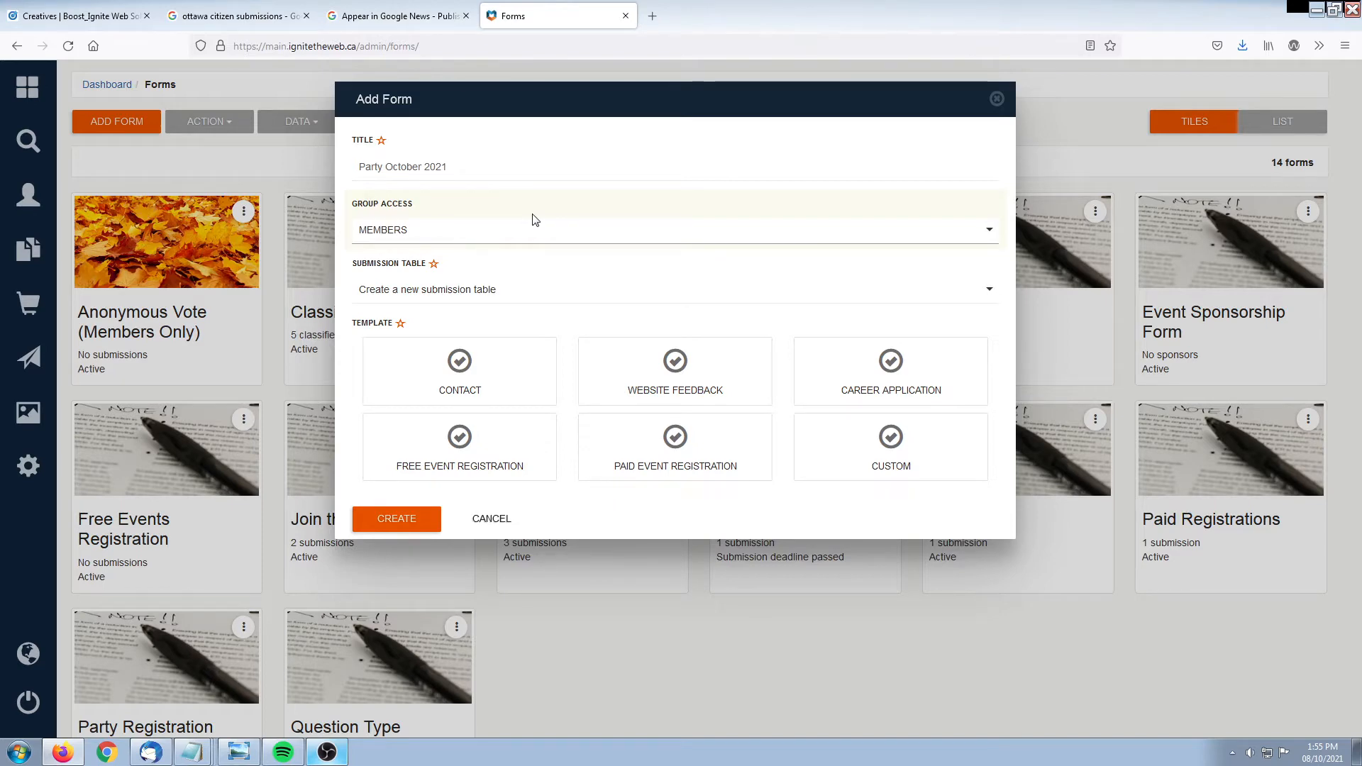
click(496, 241)
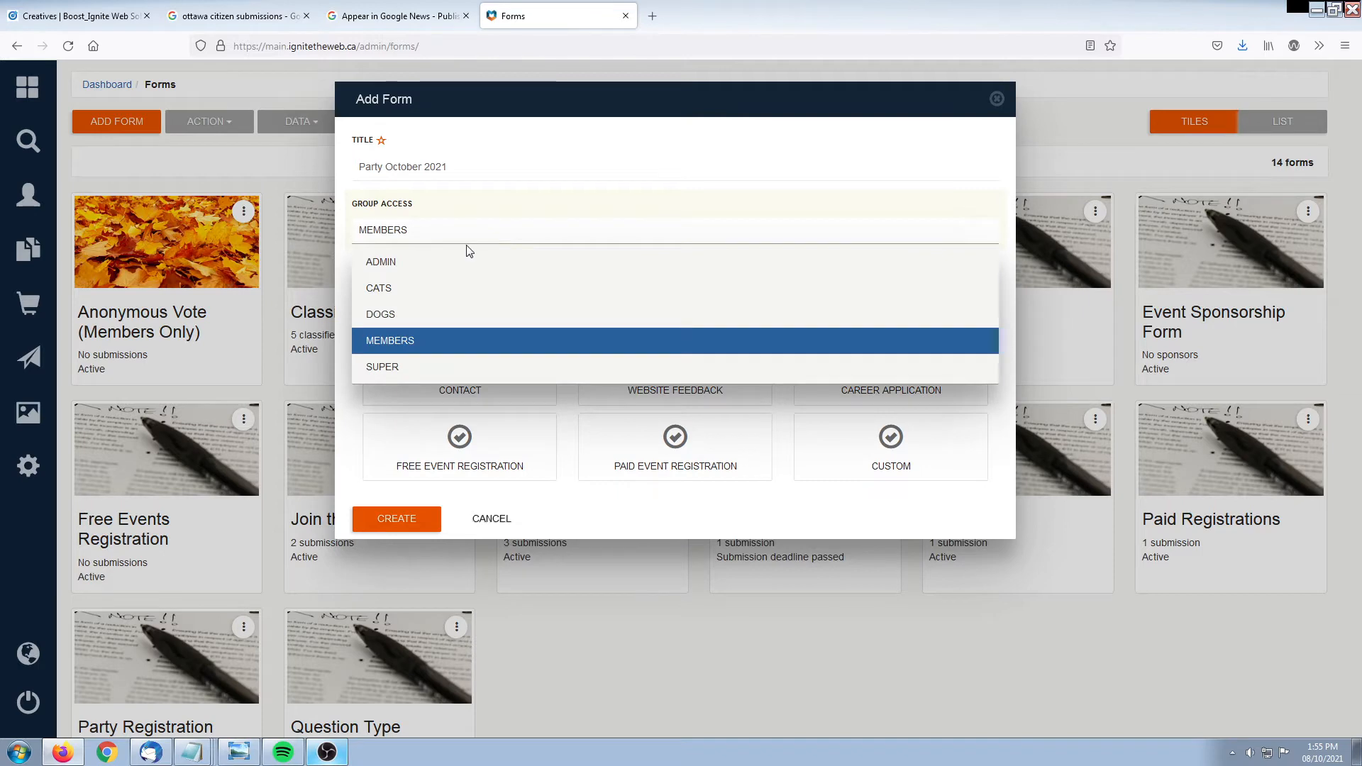
key(BackSpace)
click(483, 209)
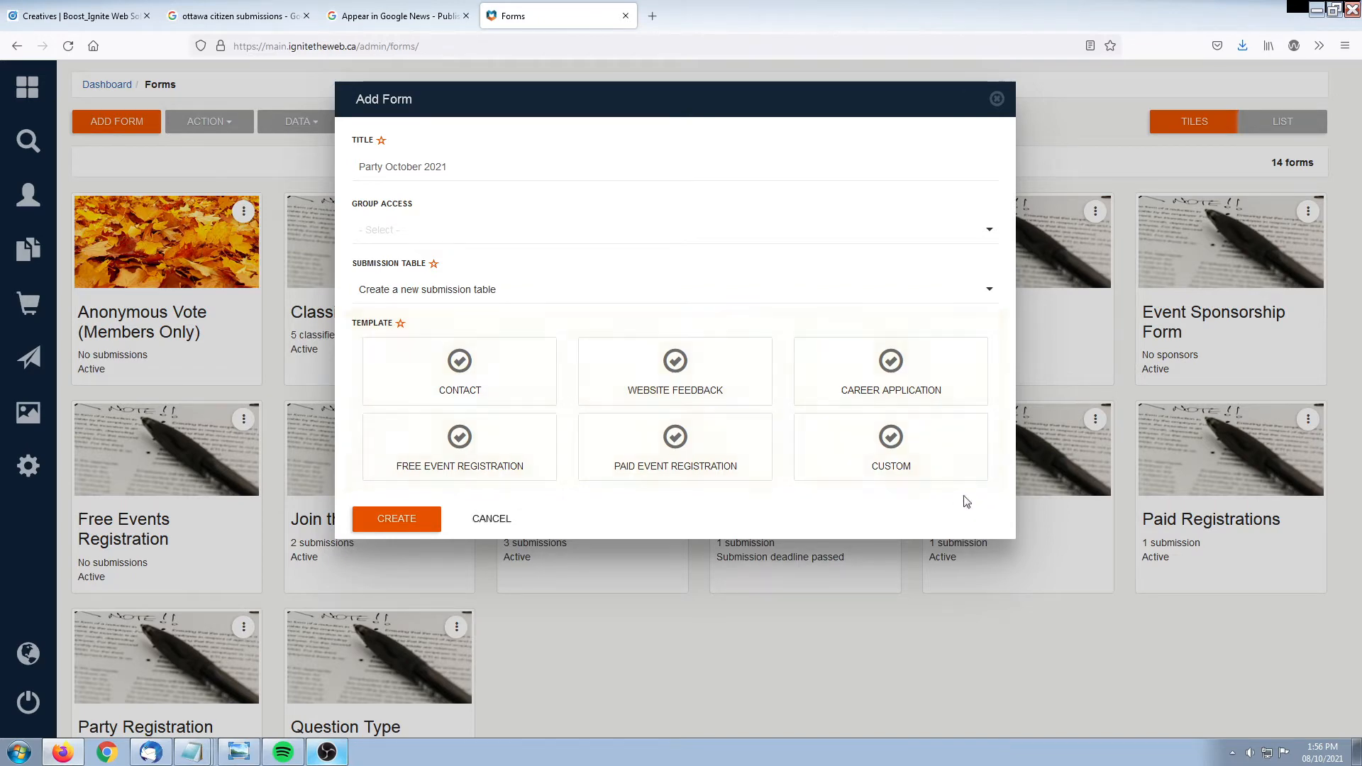
Create the form from the CUSTOM template, producing seven default columns through Phone
click(852, 467)
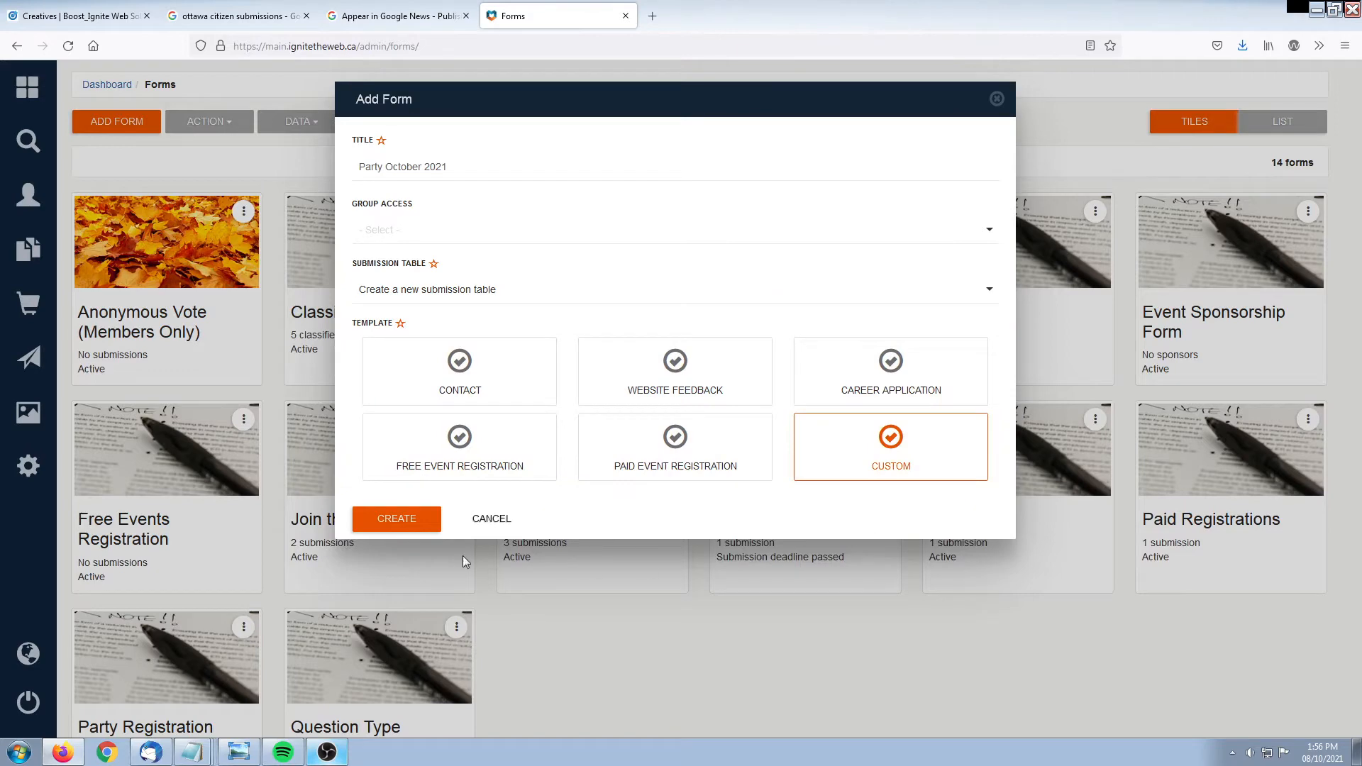
click(394, 522)
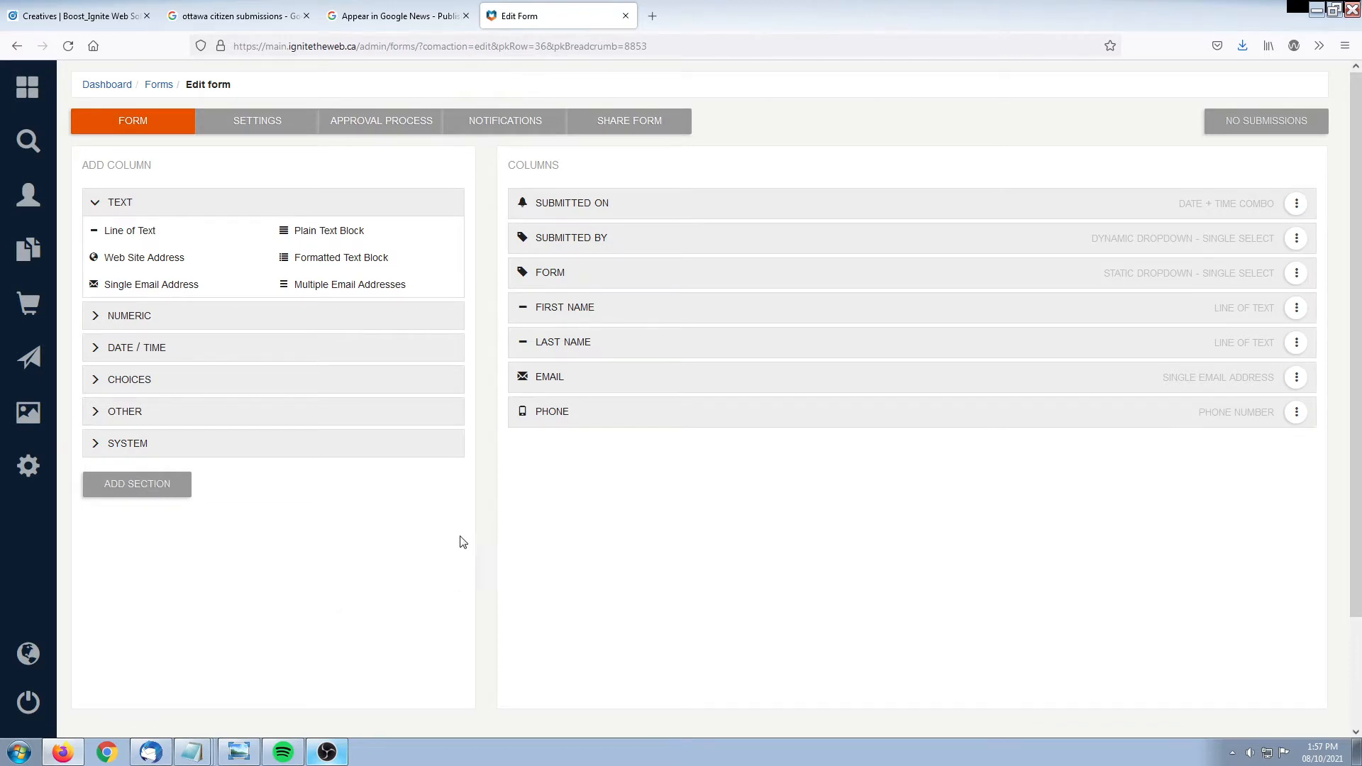
Delete the Phone column, leaving six columns ending with Email
drag(82, 165, 177, 169)
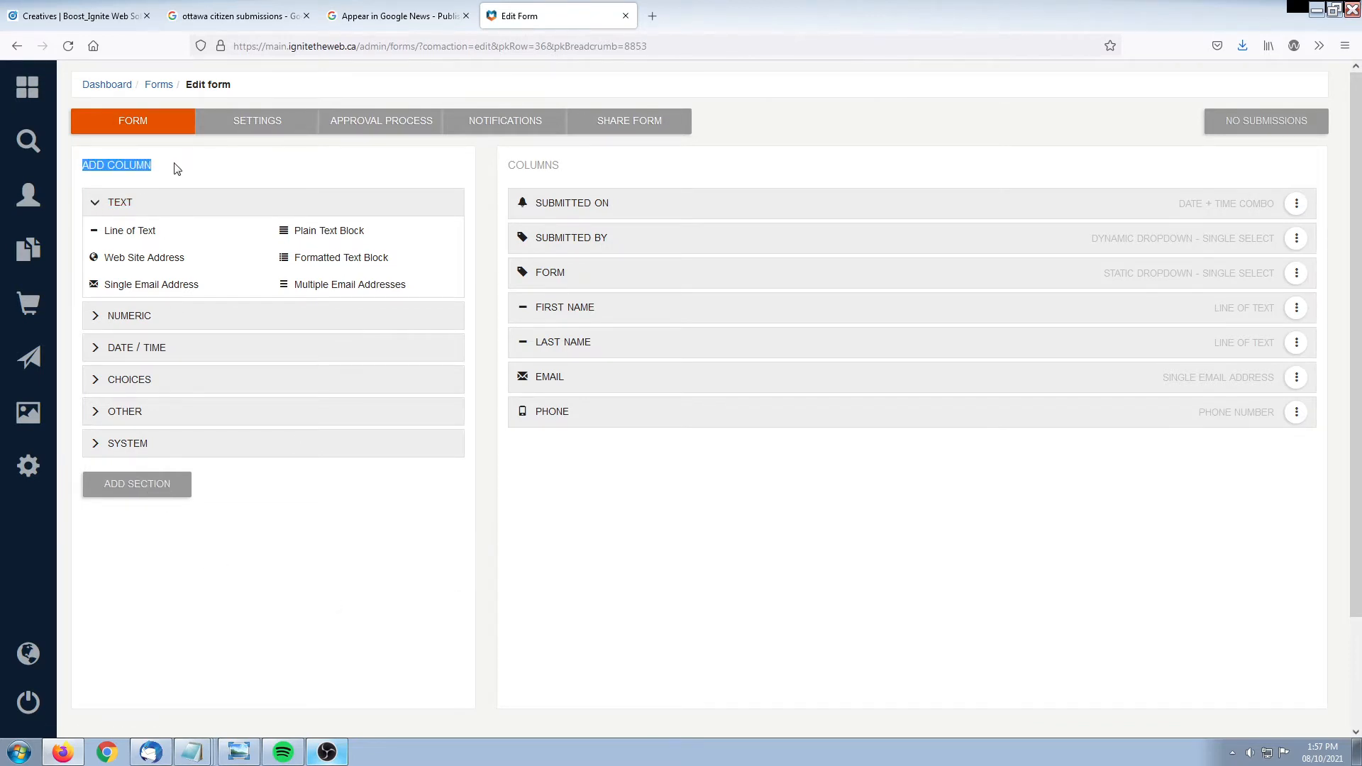
click(177, 175)
drag(509, 166, 581, 164)
click(584, 164)
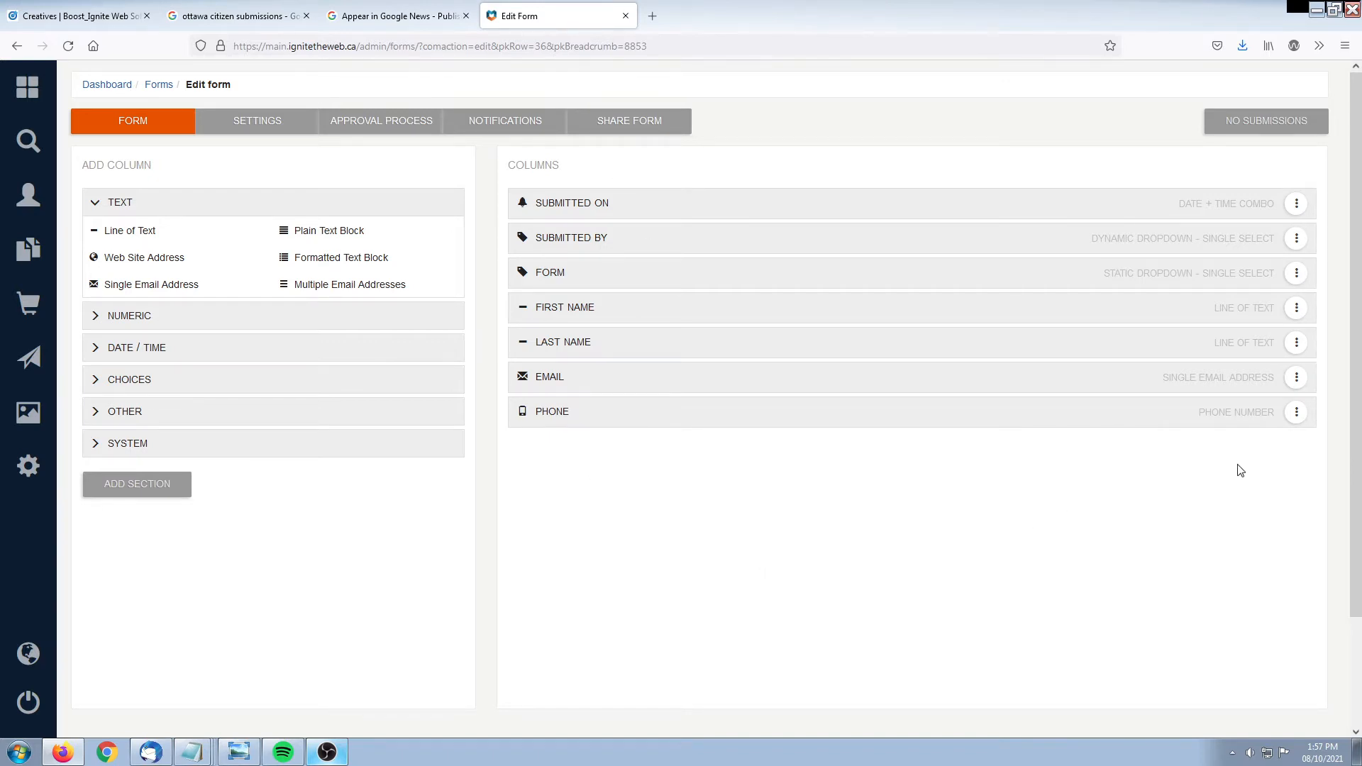
click(1297, 413)
click(1144, 458)
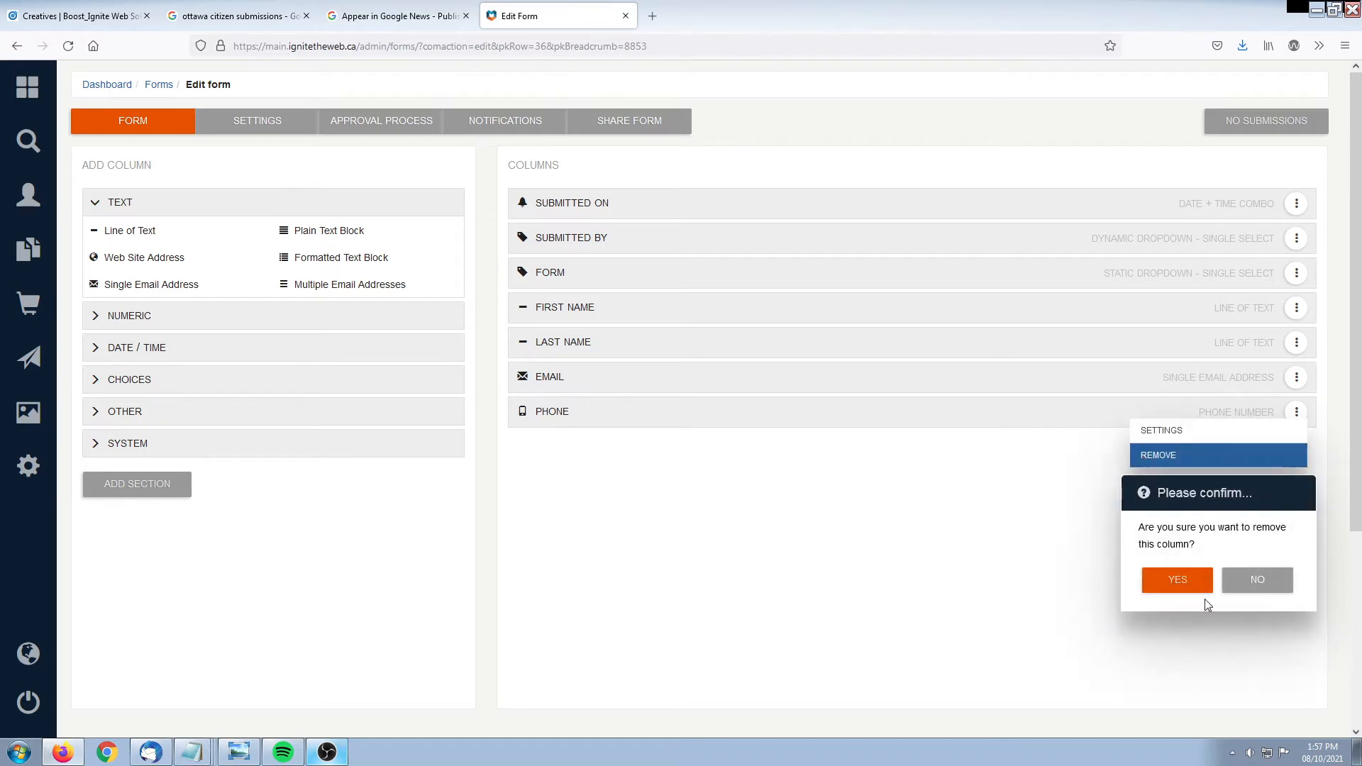
click(1181, 582)
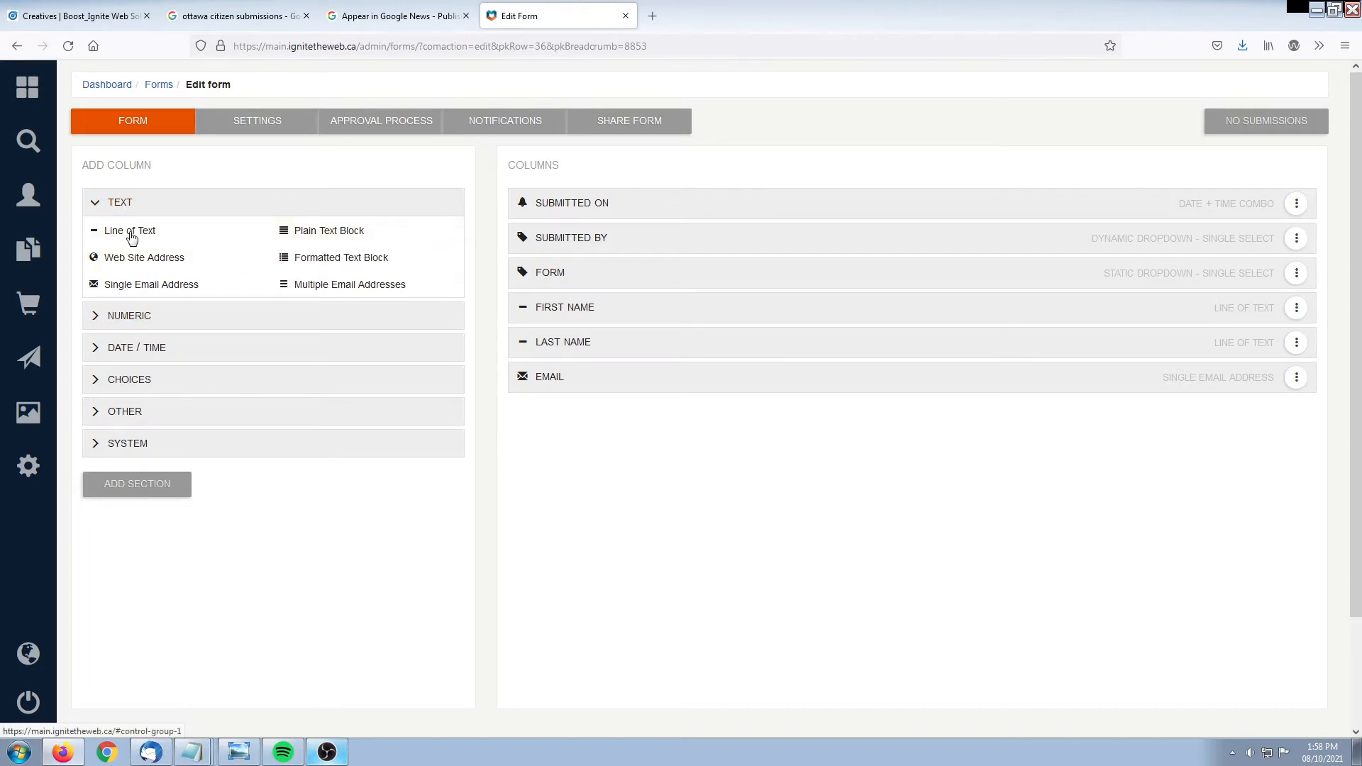
click(132, 315)
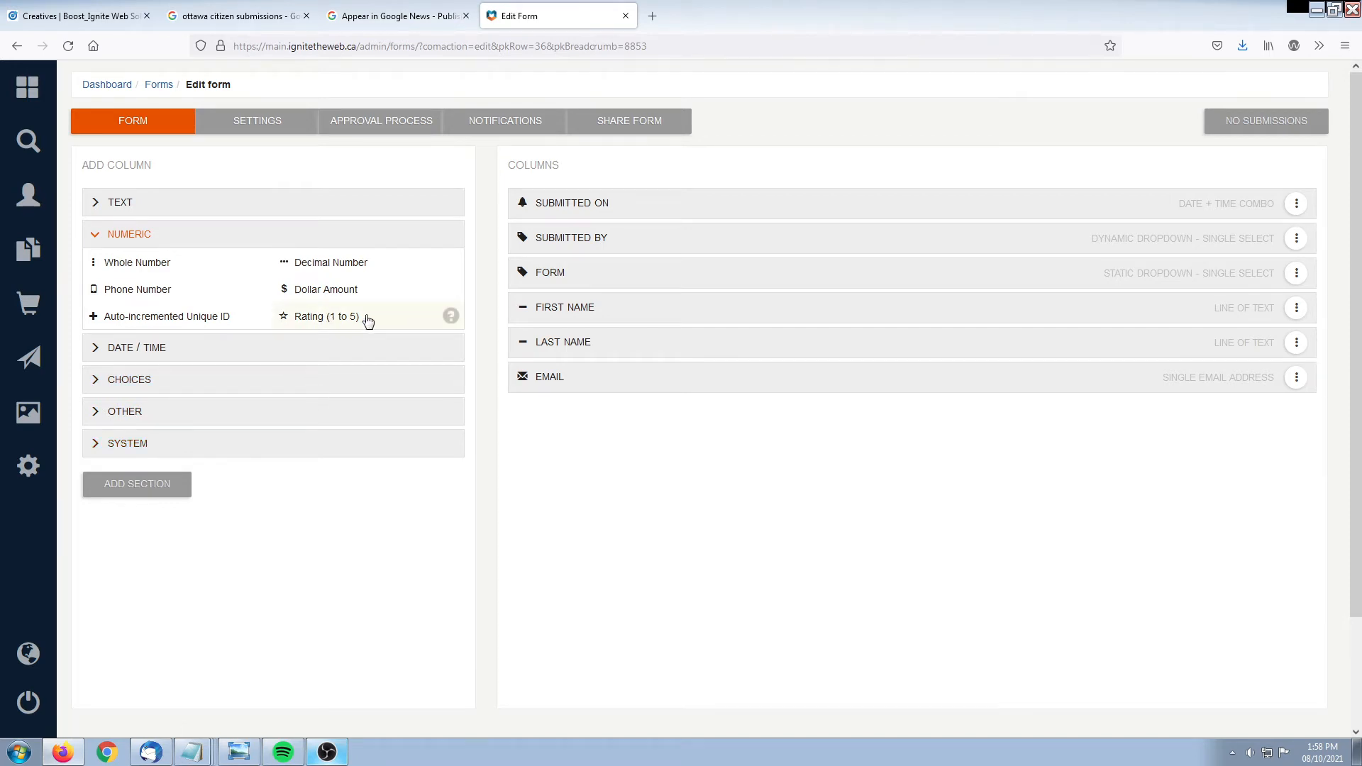
click(191, 349)
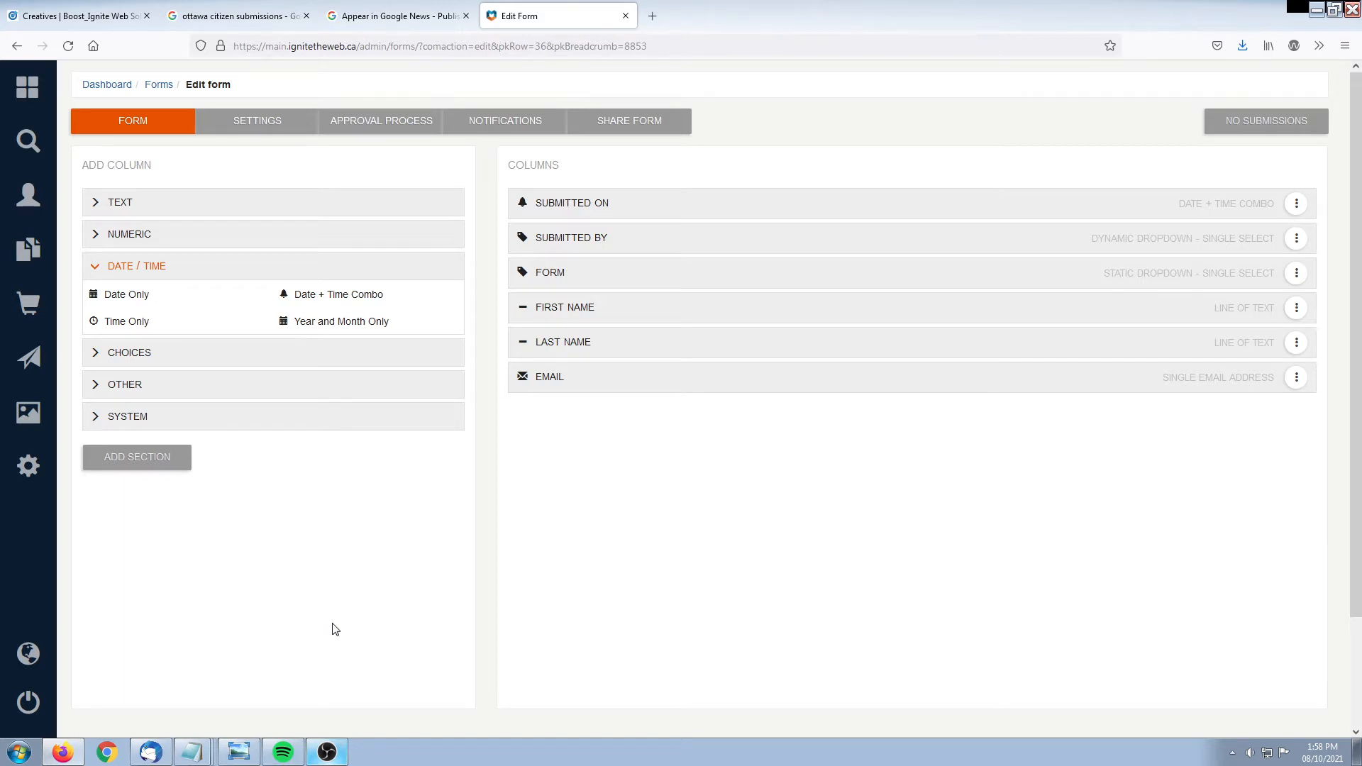
click(152, 352)
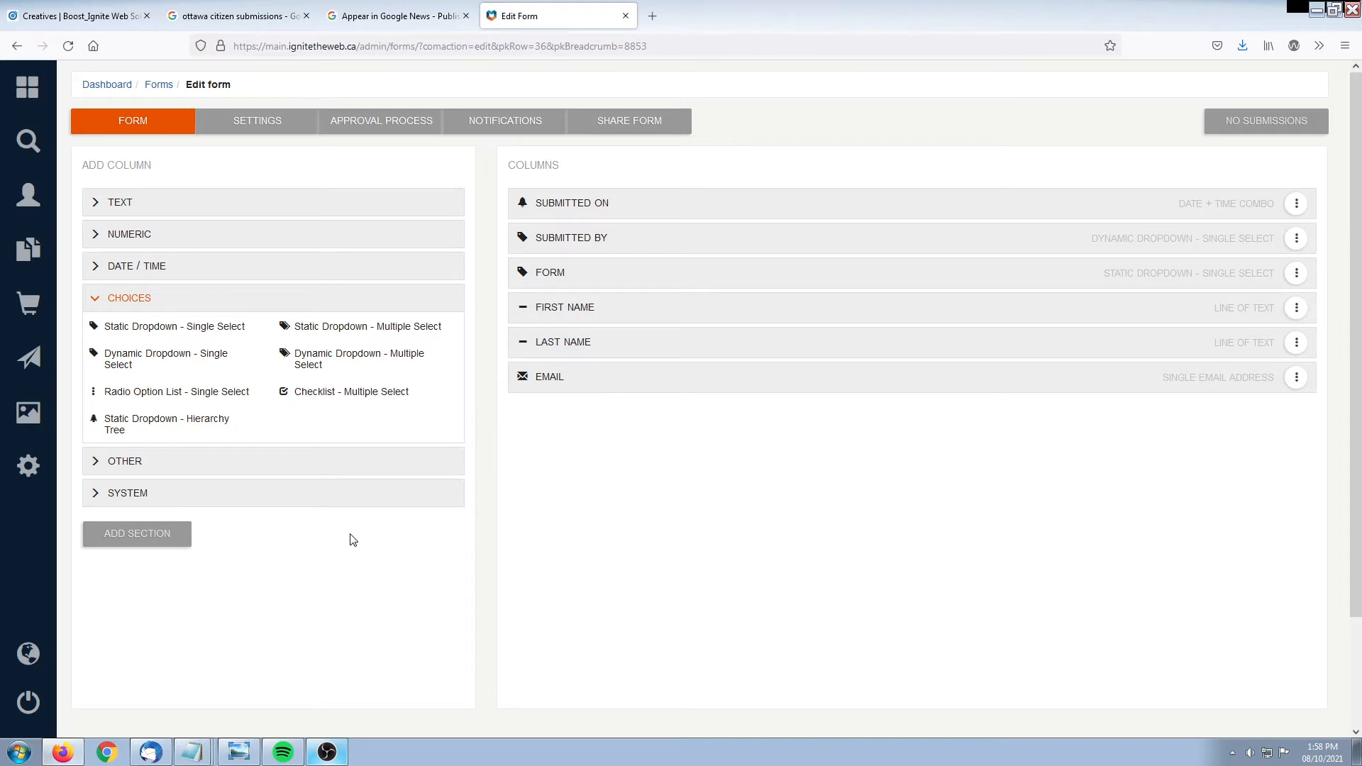
click(222, 462)
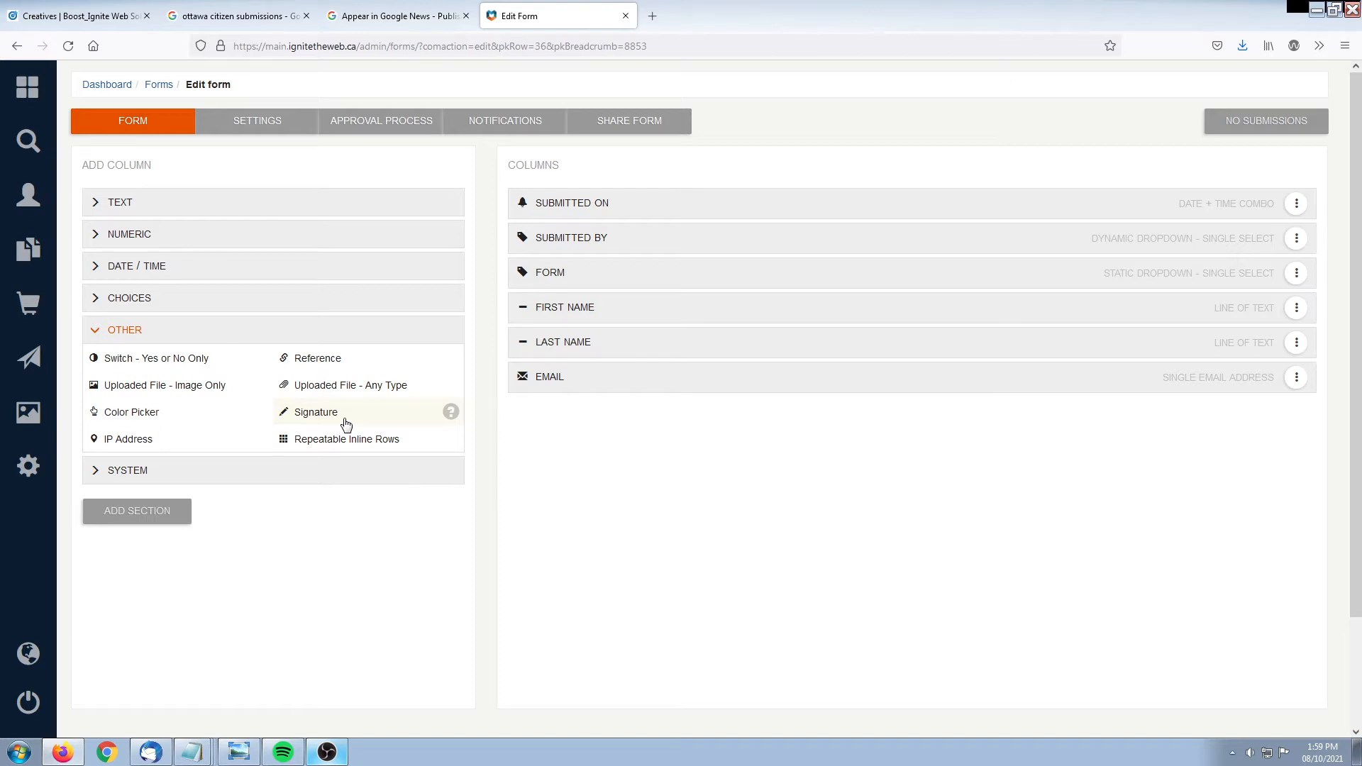
click(178, 471)
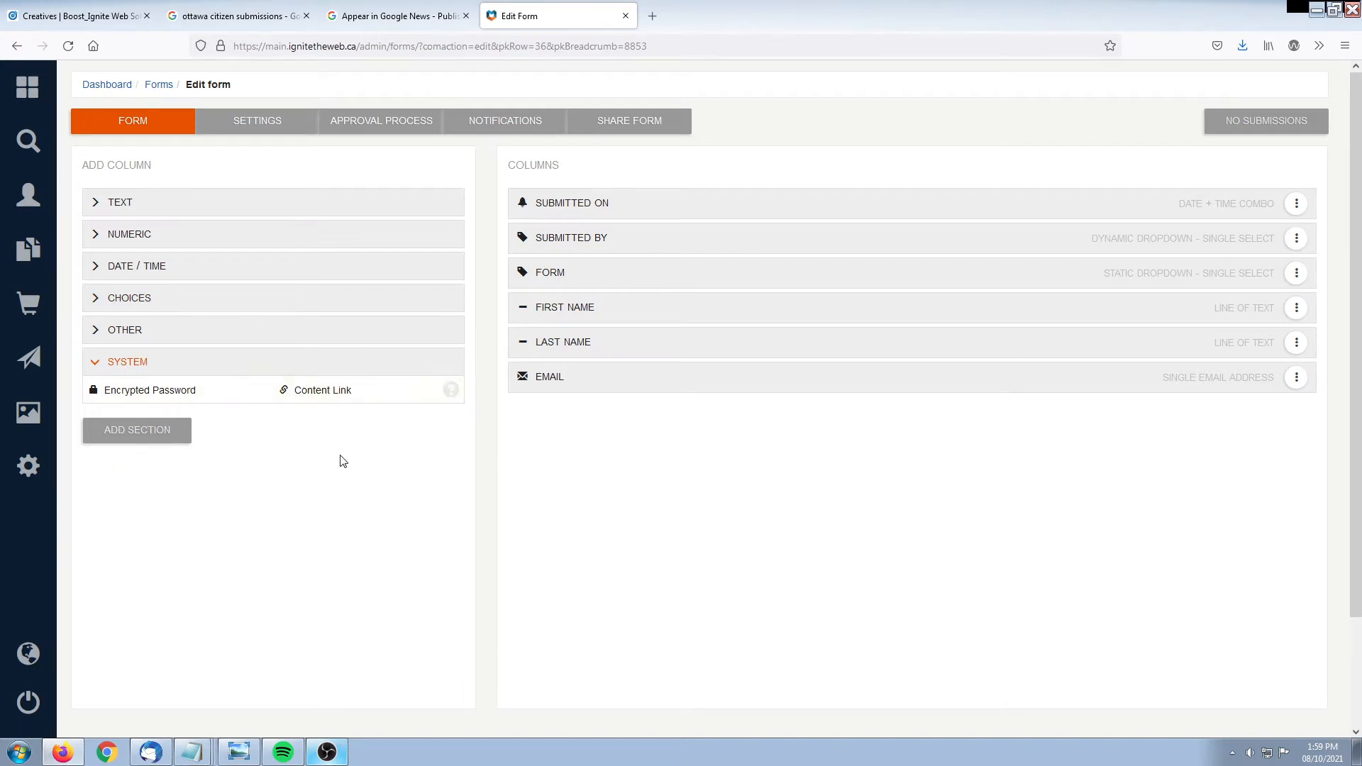
click(176, 342)
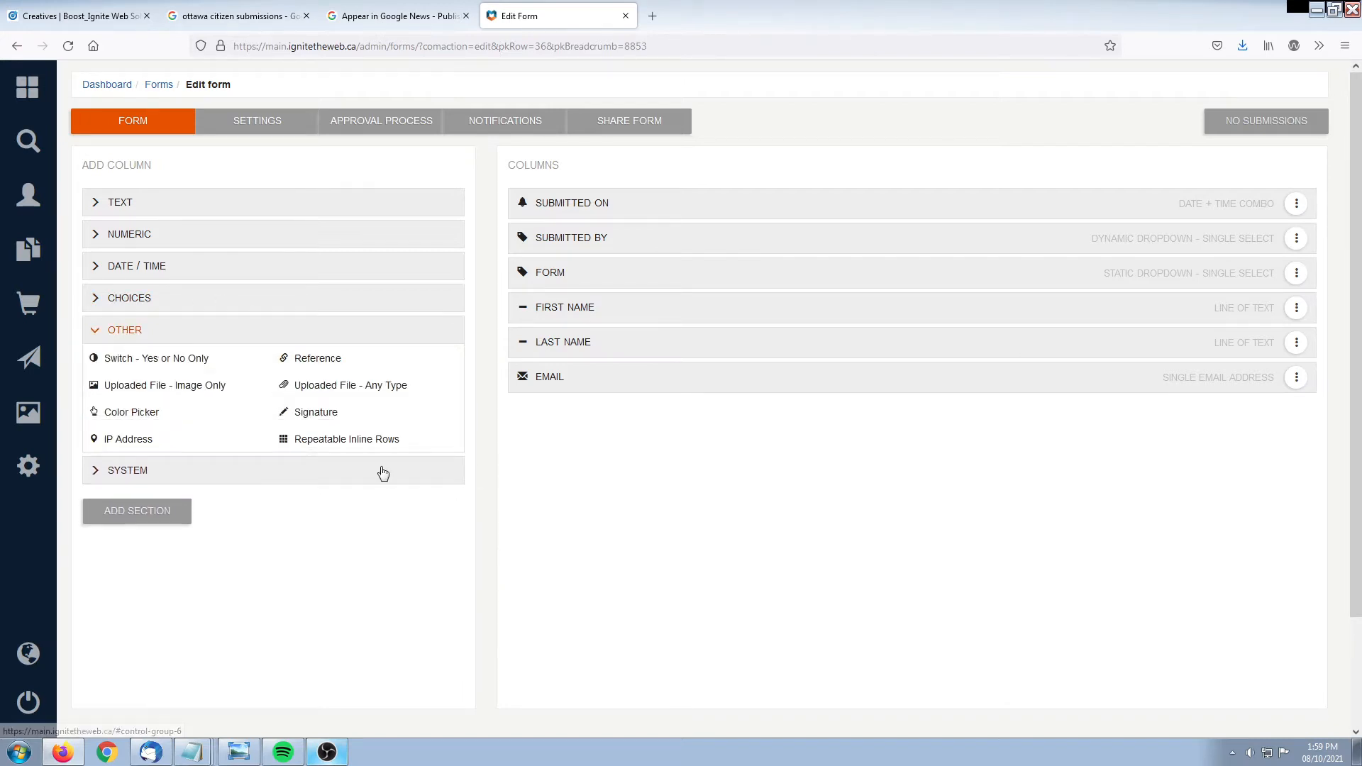
click(204, 206)
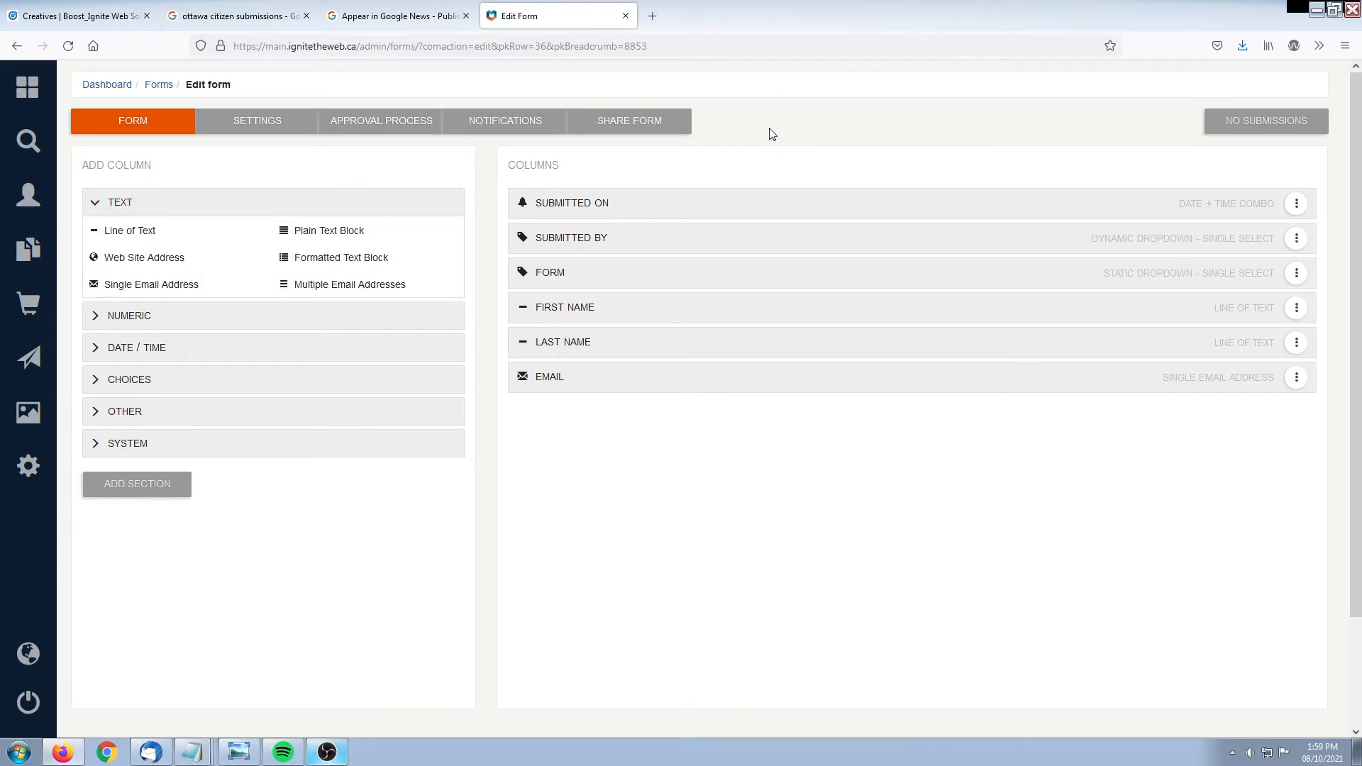
Review the Share Form links and preview the public form in a new browser tab
click(625, 129)
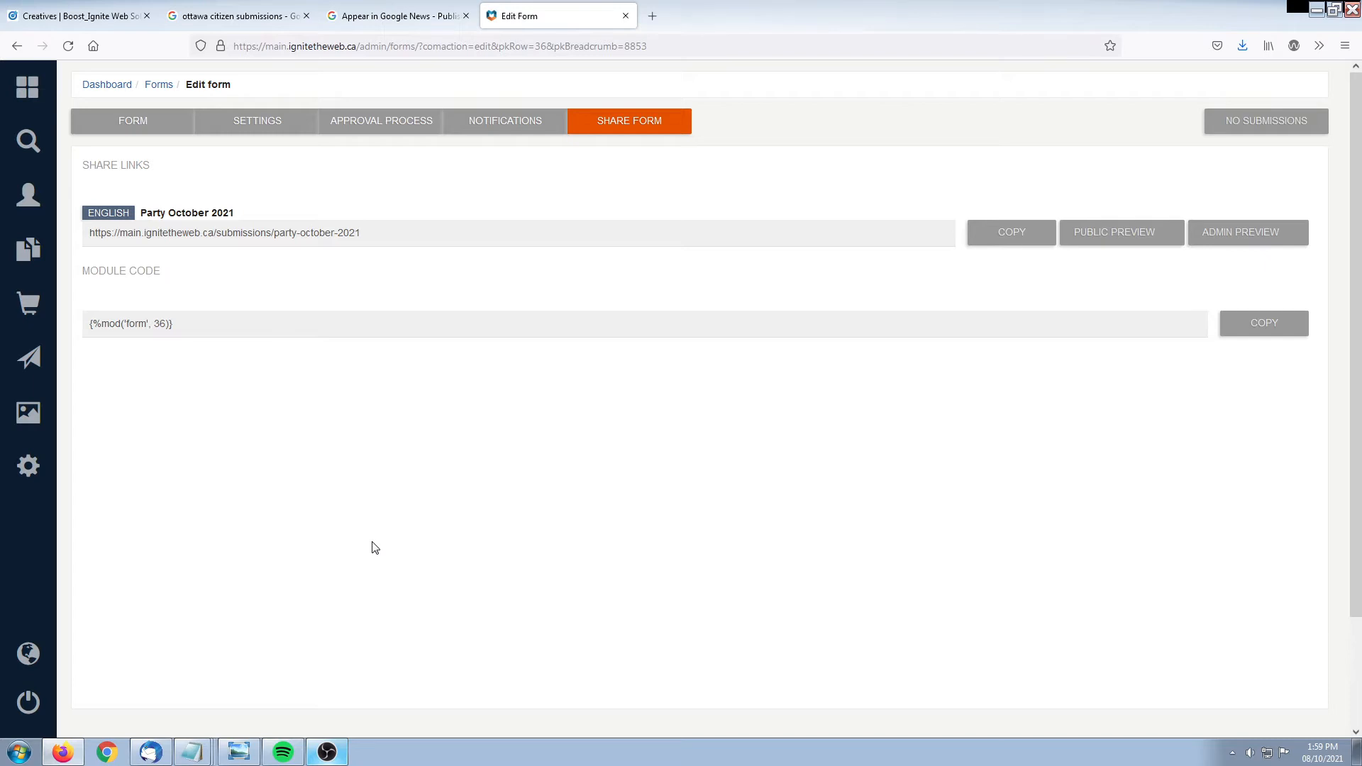
drag(376, 233, 86, 234)
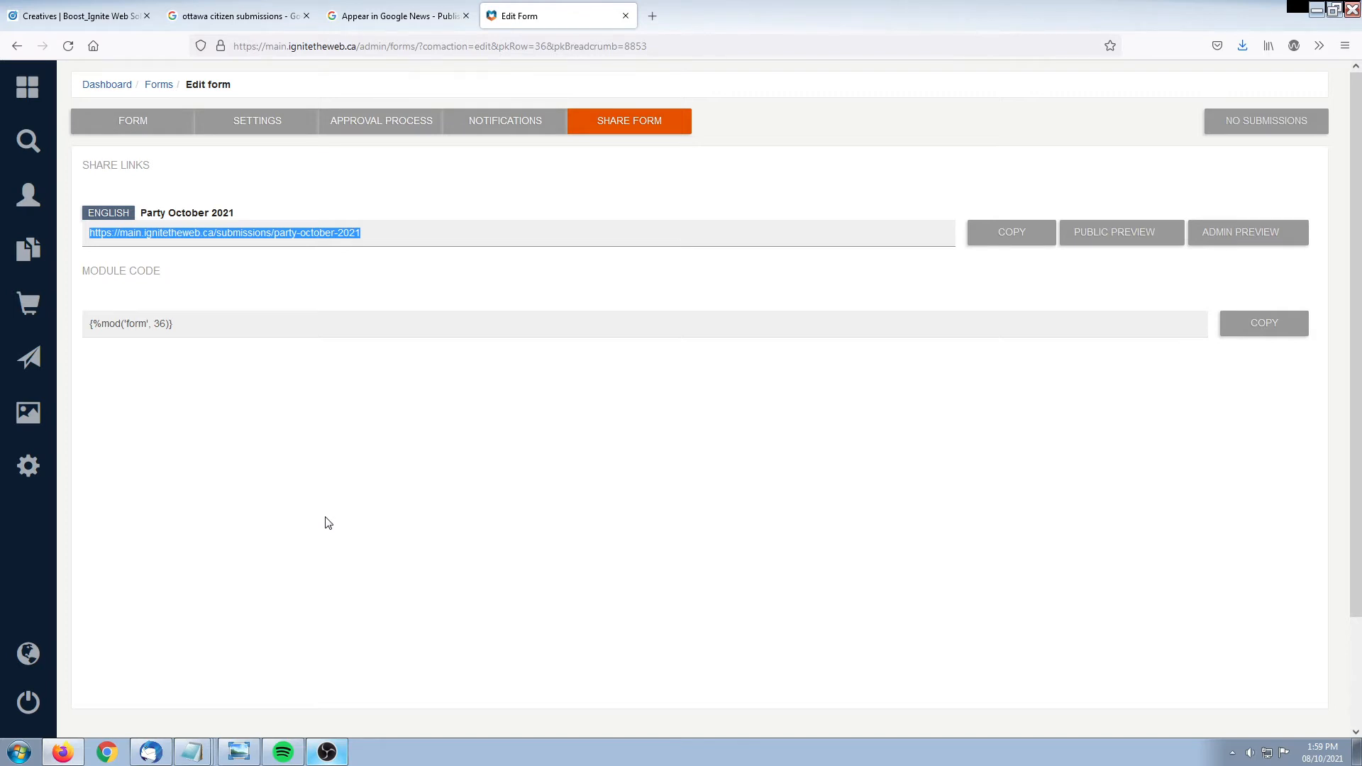
click(761, 585)
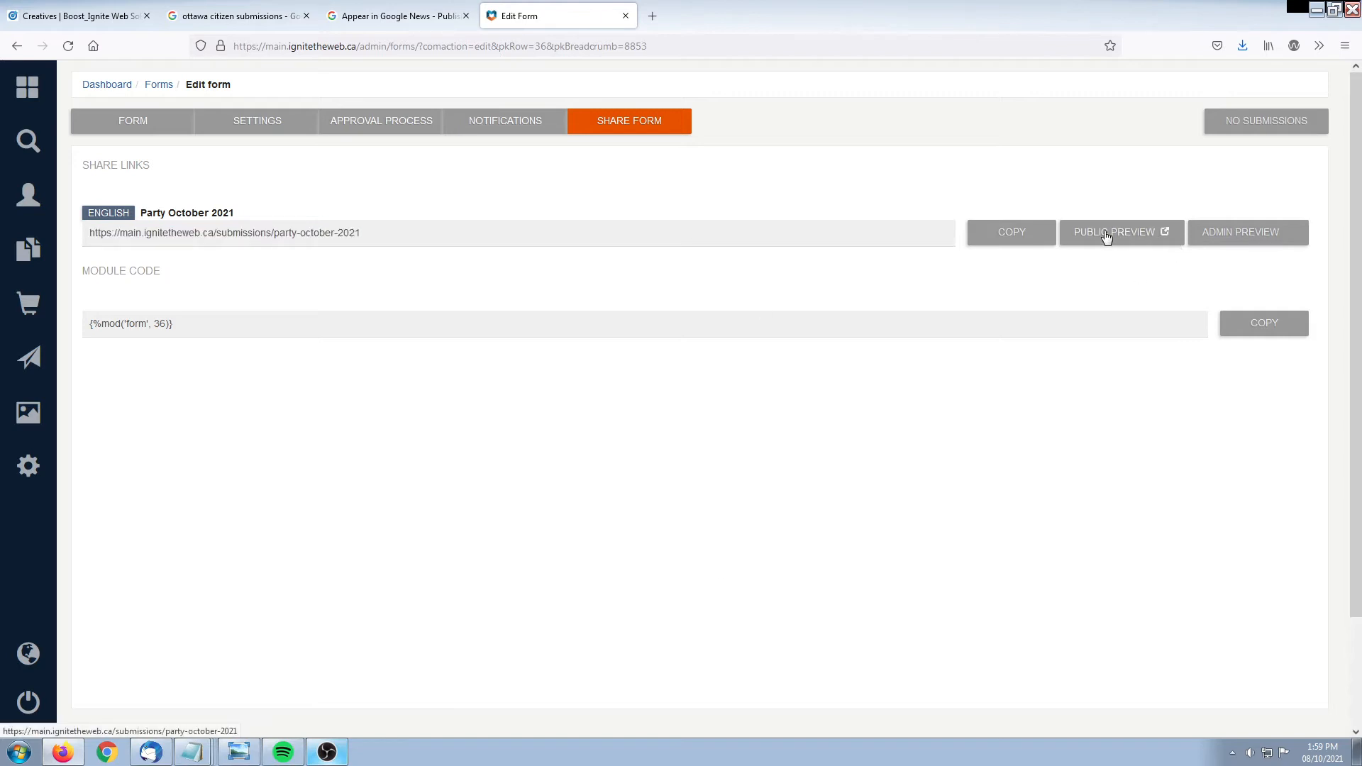
click(1107, 234)
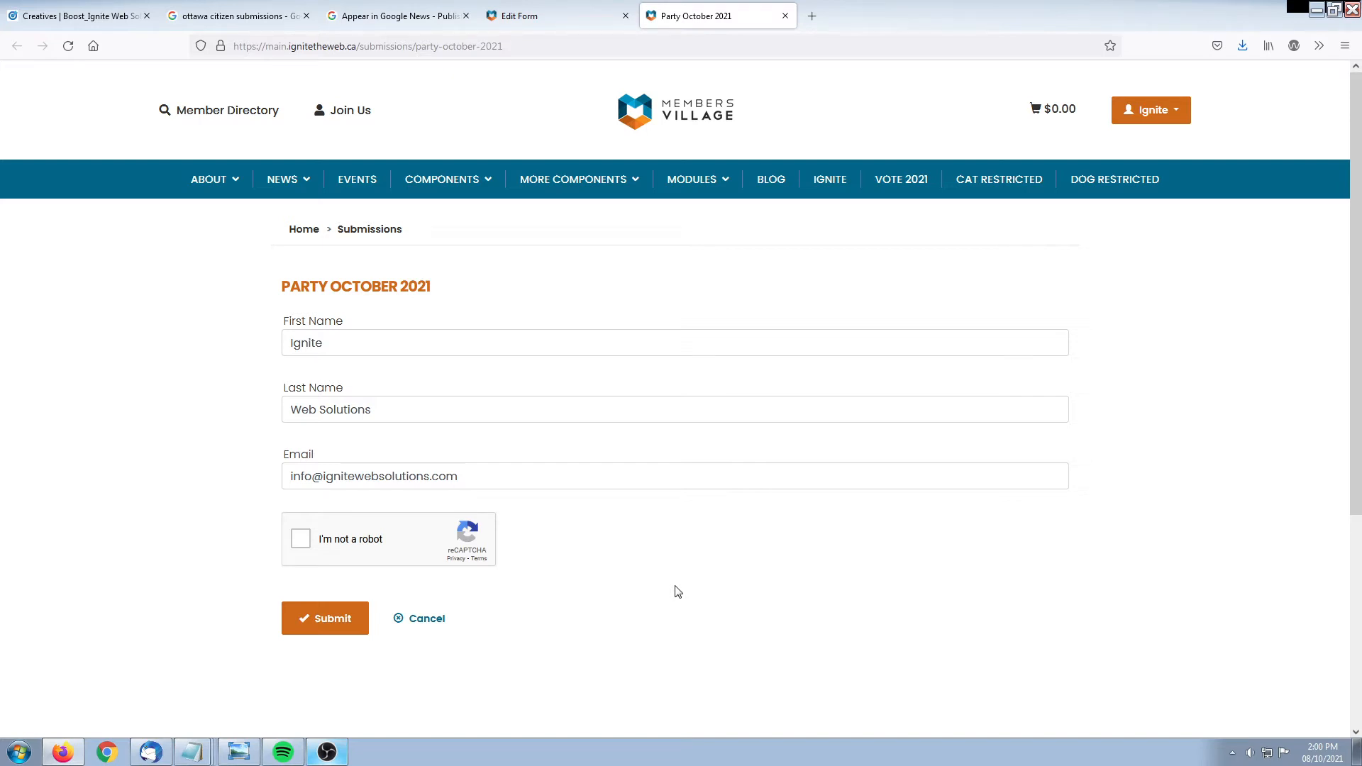
Back in the admin editor, select the form's module code and return to the column editor
click(574, 15)
drag(82, 272, 161, 270)
click(242, 462)
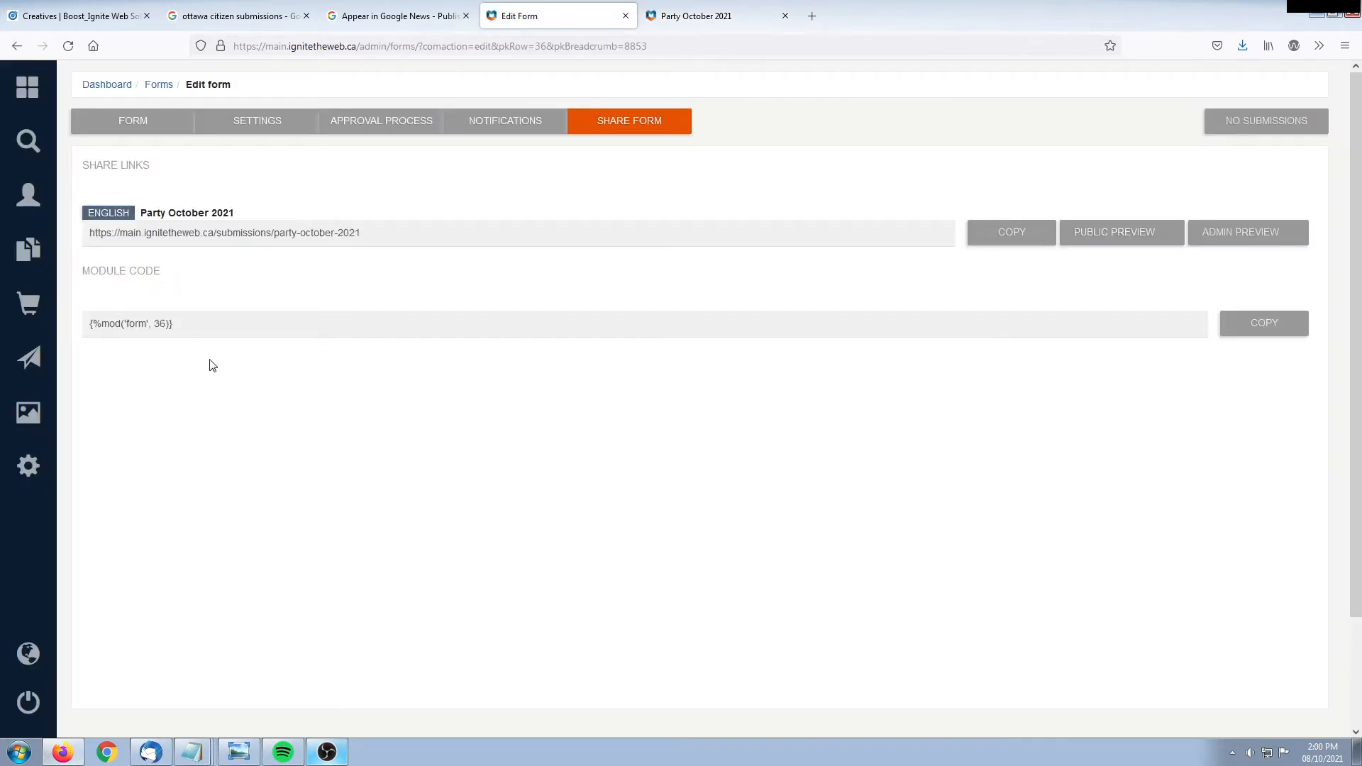
click(187, 318)
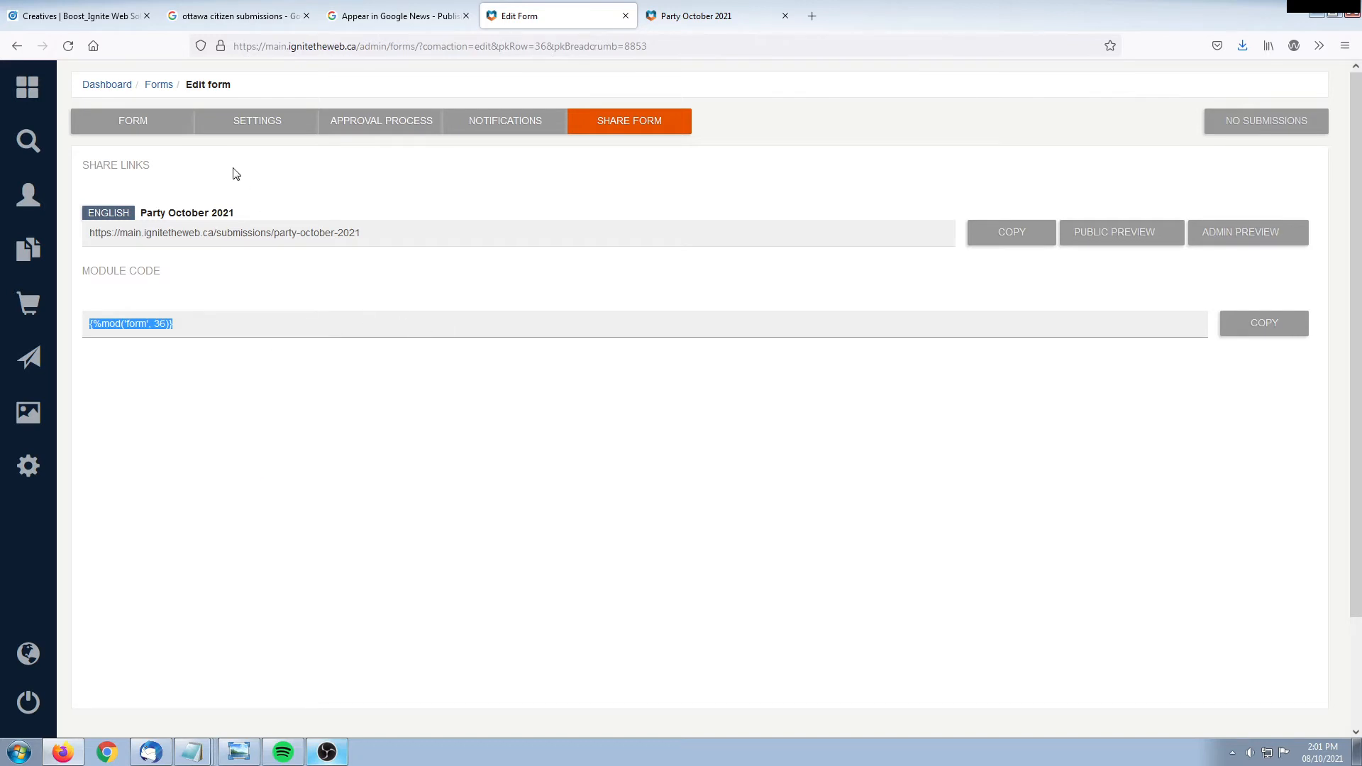
click(126, 125)
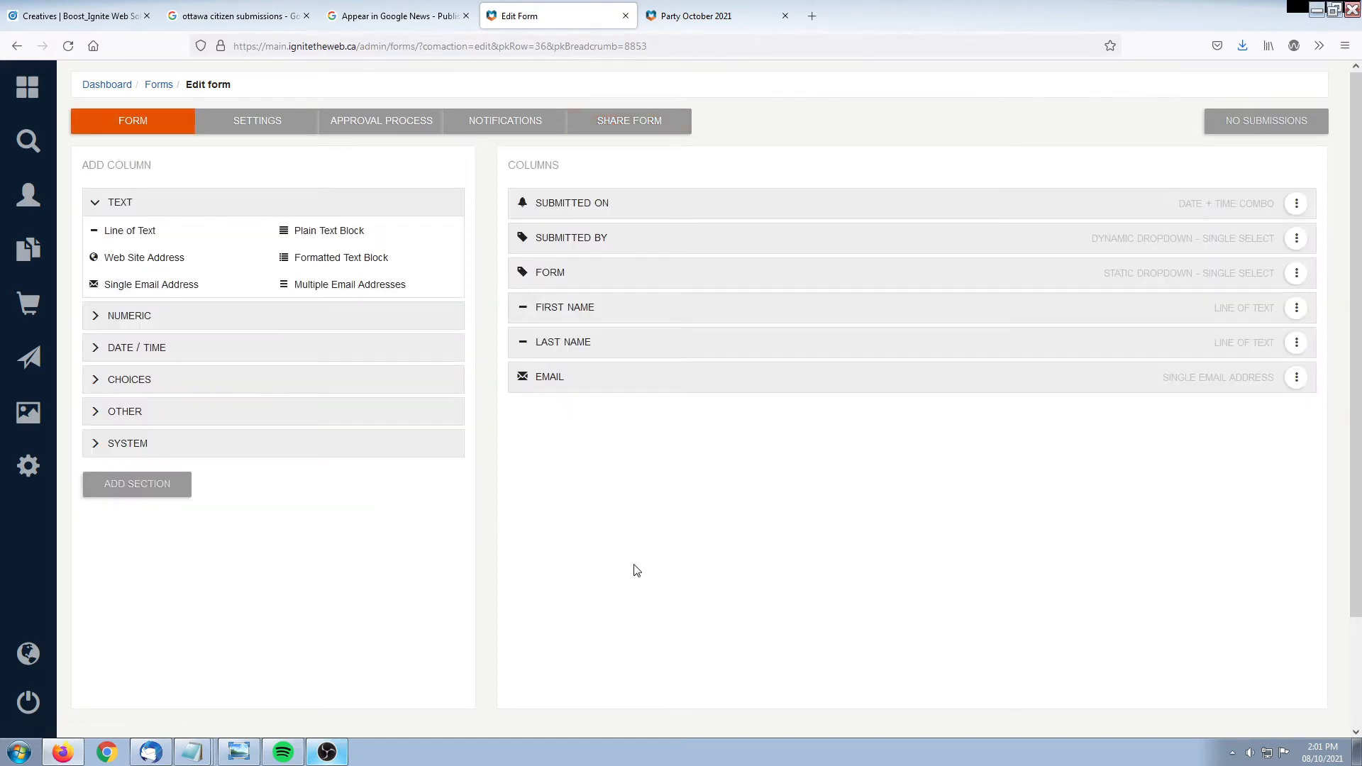
Add a Numeric Dollar Amount column named Dollars after the Email column
click(670, 16)
click(556, 12)
click(145, 315)
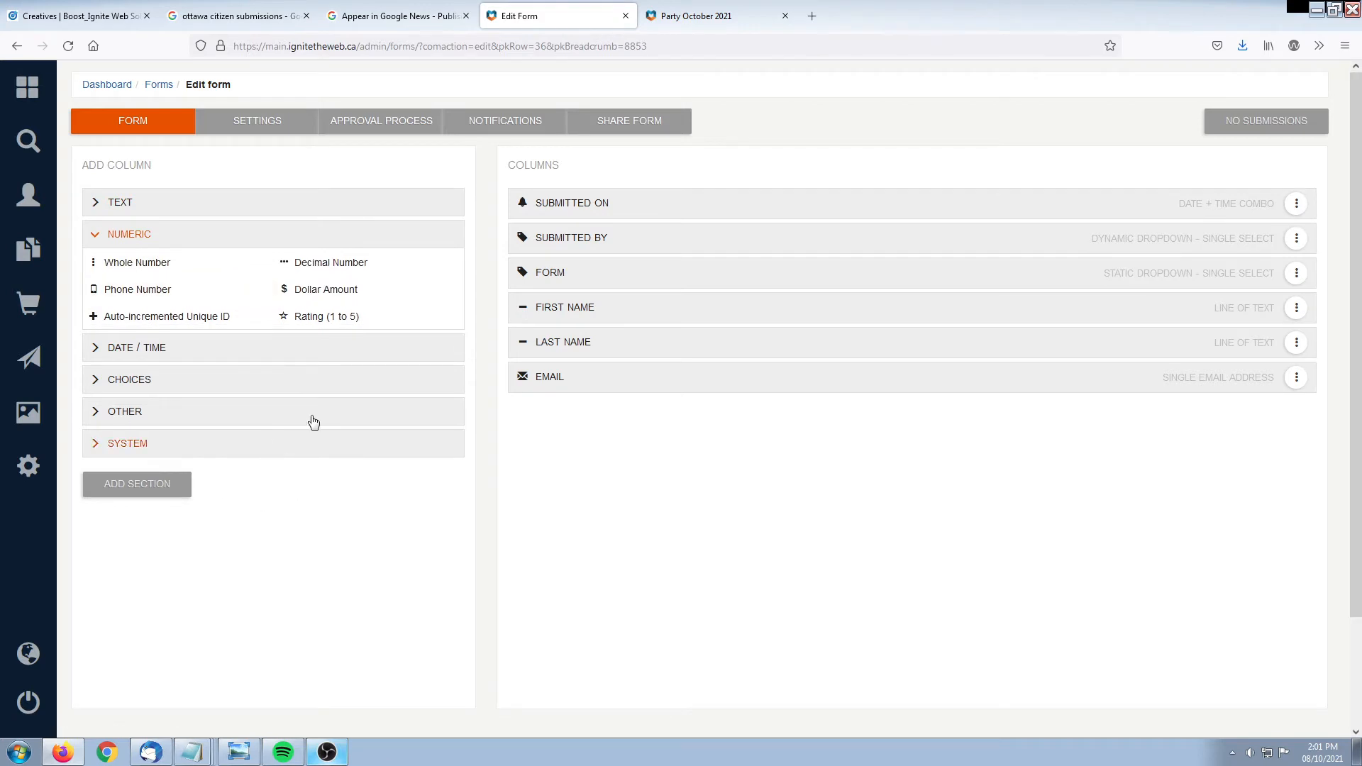
click(326, 290)
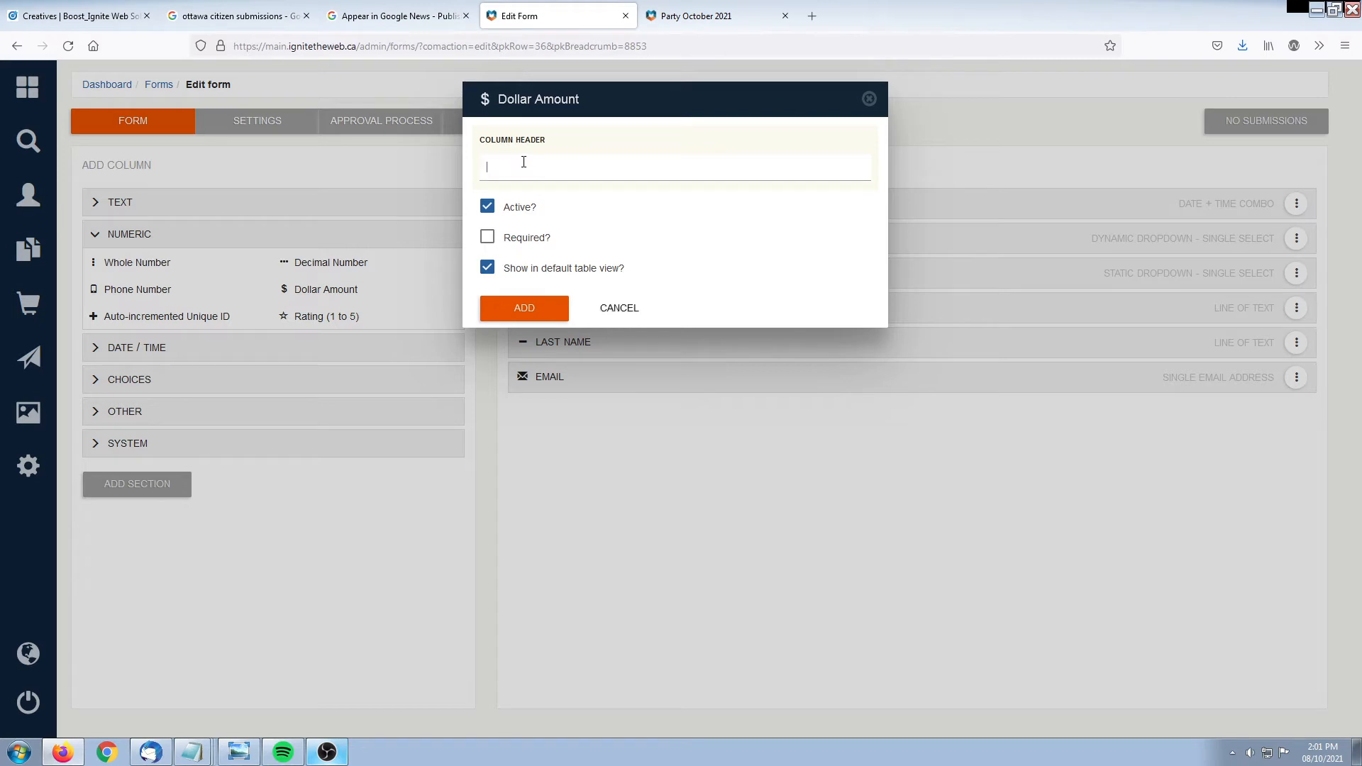
text(Dollars)
click(521, 308)
scroll(656, 447, down, 1)
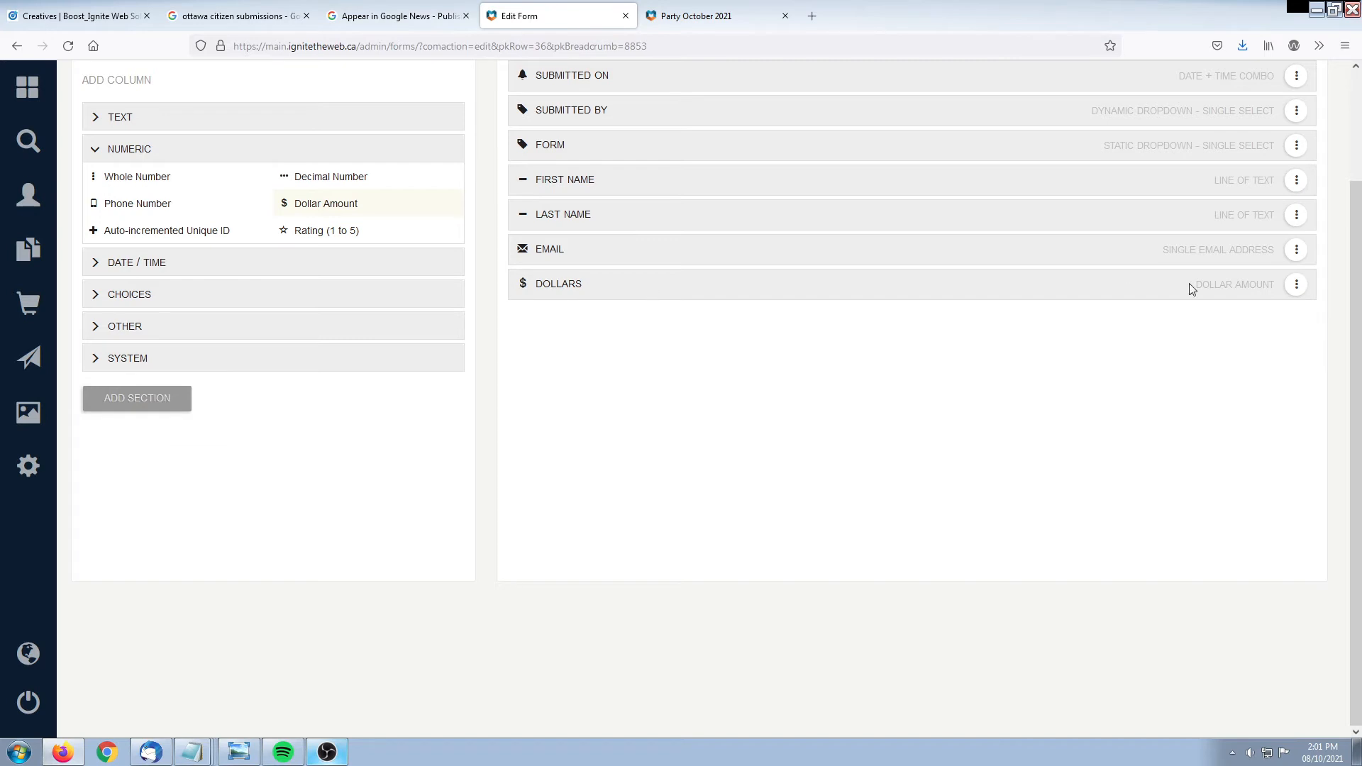
Change the Dollars column's full question to 'How much money would you like?' and apply
click(1296, 284)
click(1206, 302)
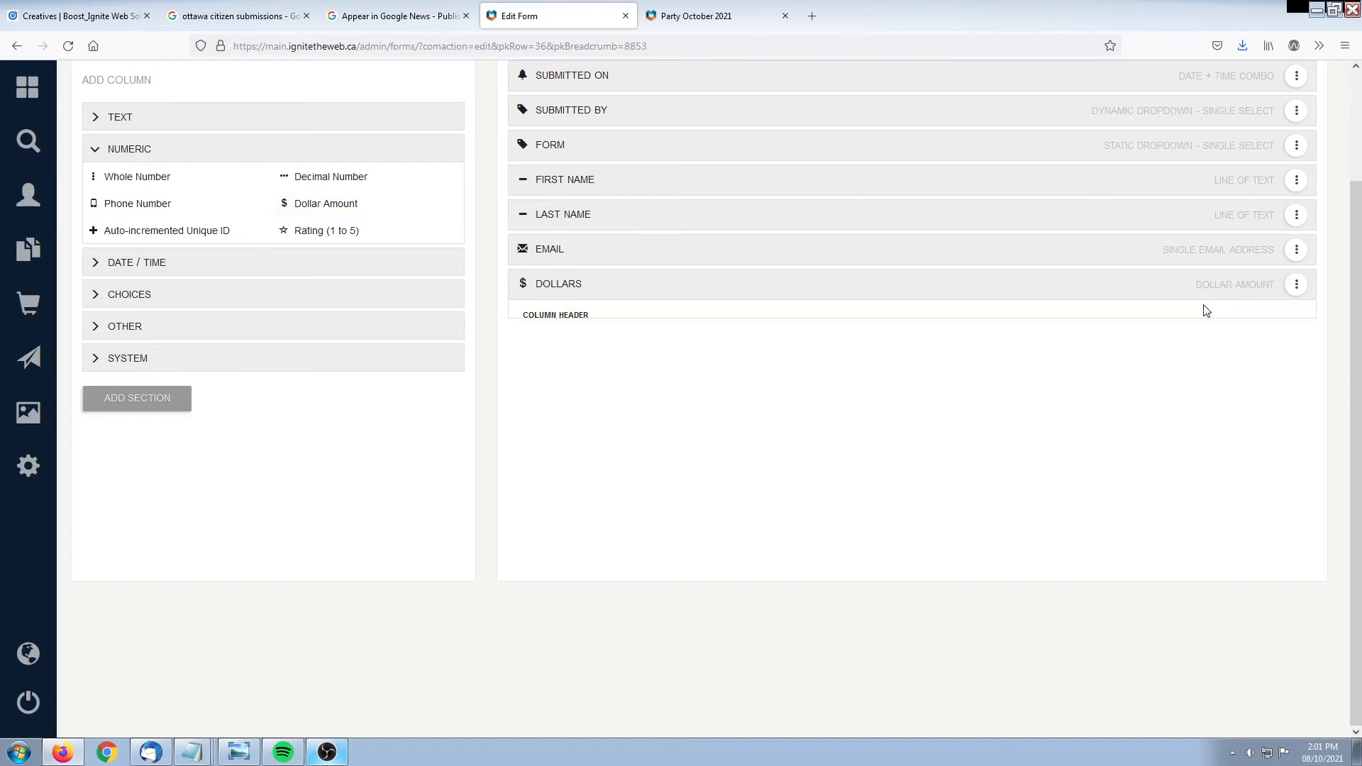
double_click(593, 202)
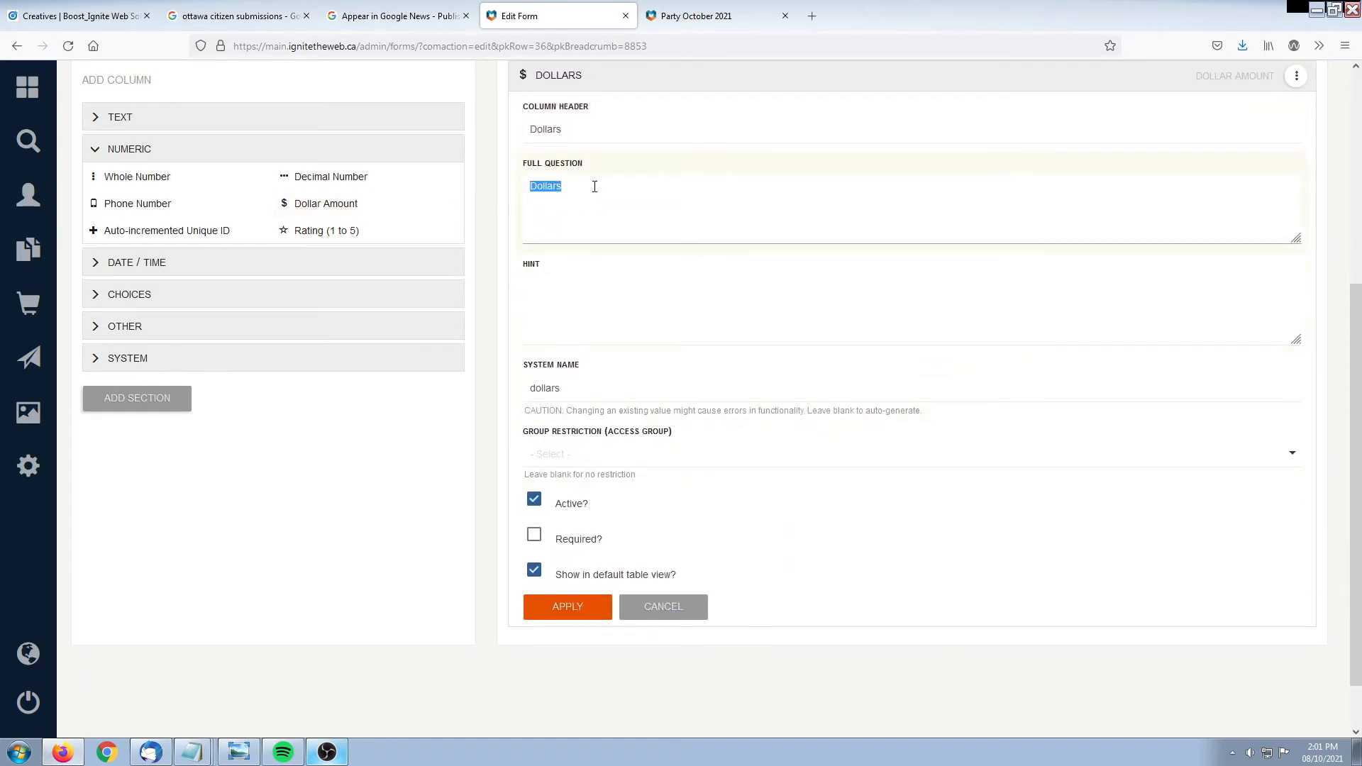
click(620, 194)
click(576, 128)
double_click(576, 128)
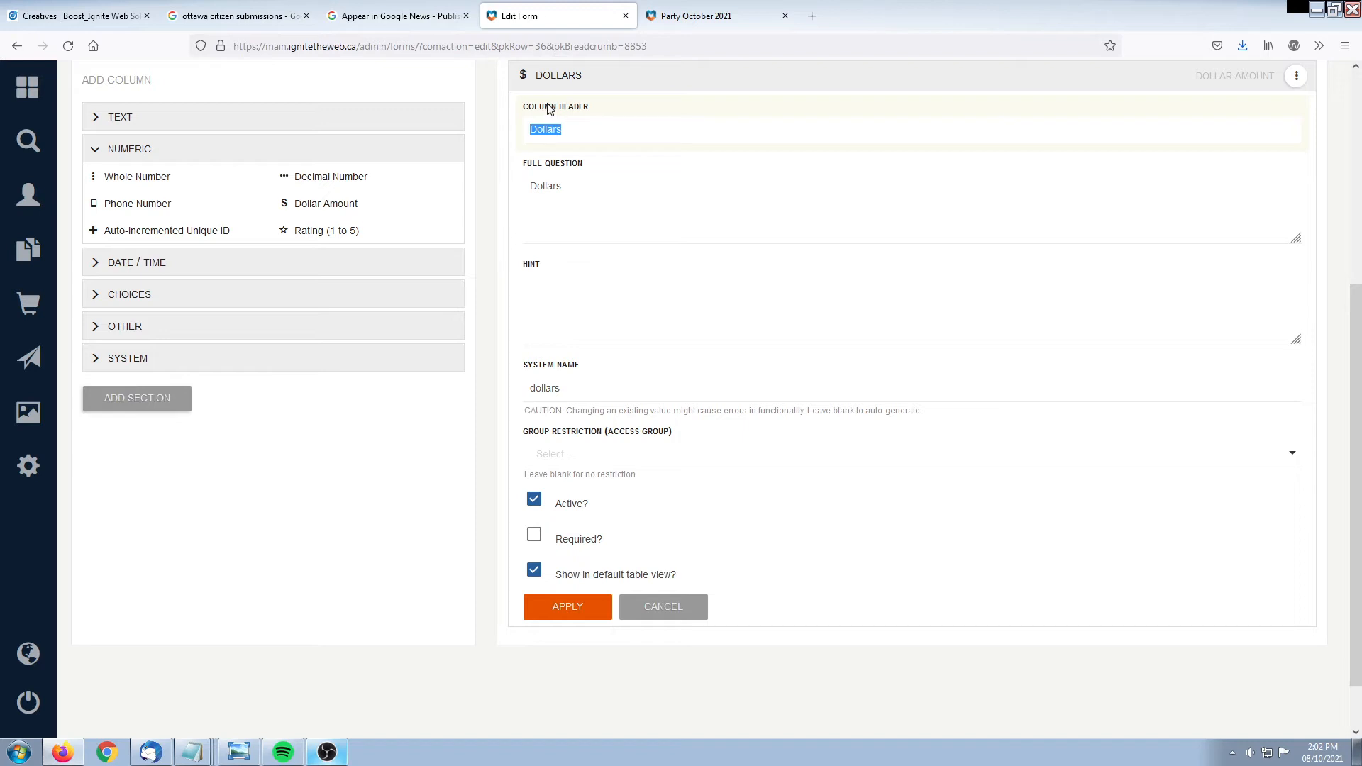
double_click(548, 186)
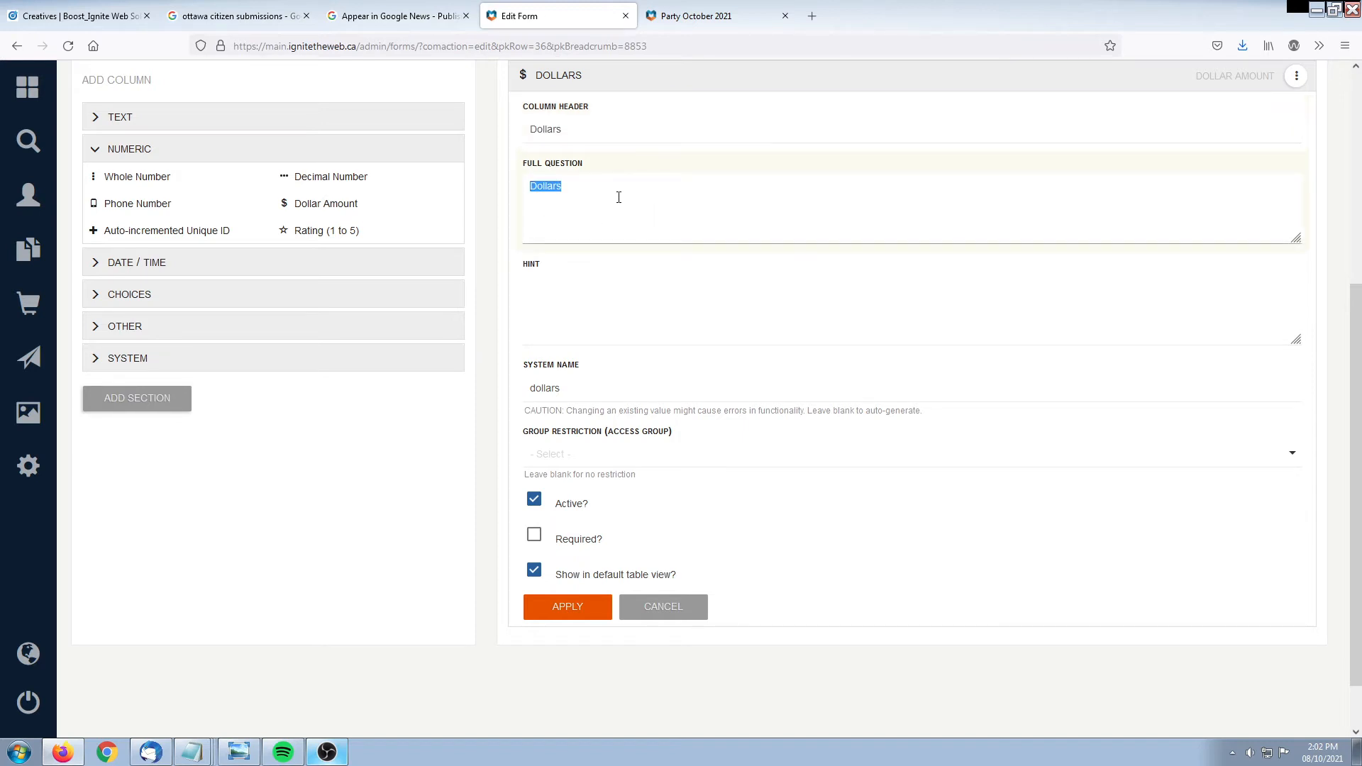
text(How much money would you like?)
click(571, 609)
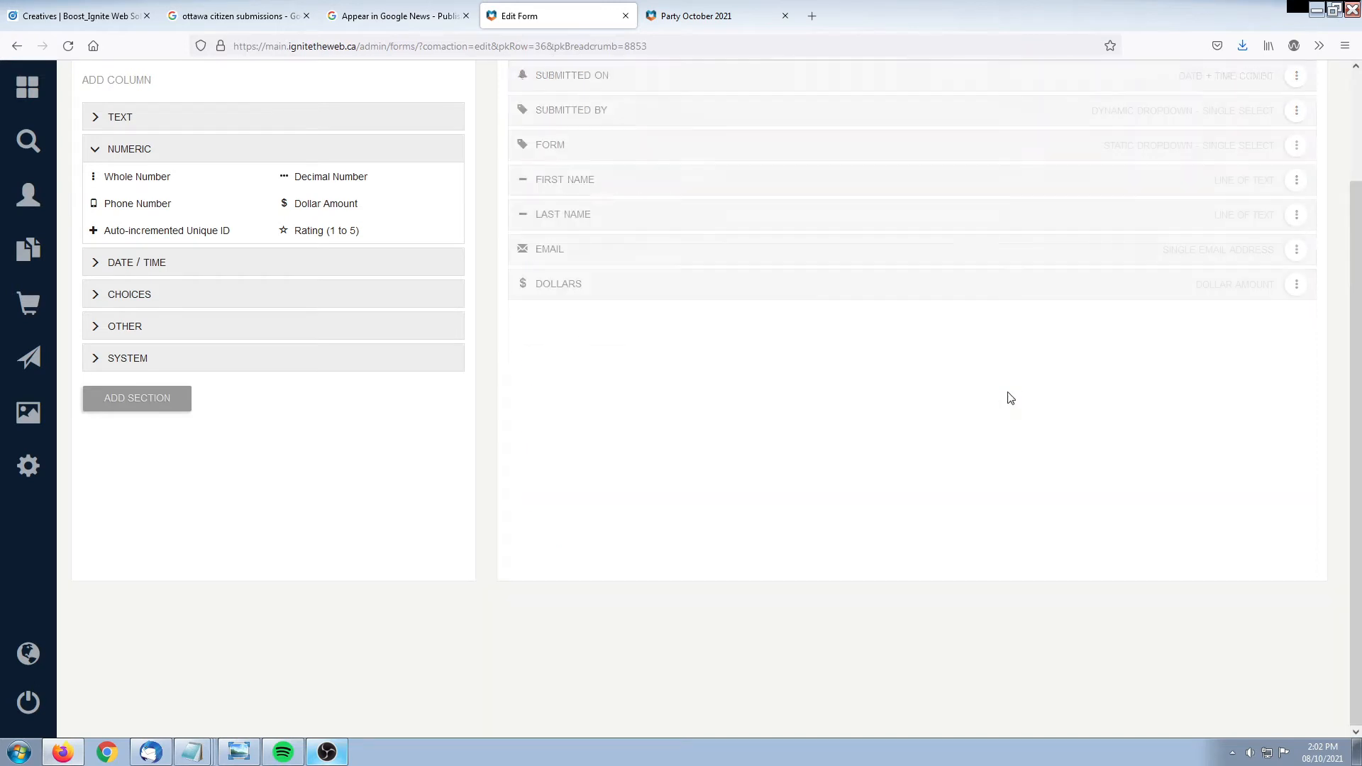
Preview the public form to check the new optional 'How much money would you like?' question
click(731, 19)
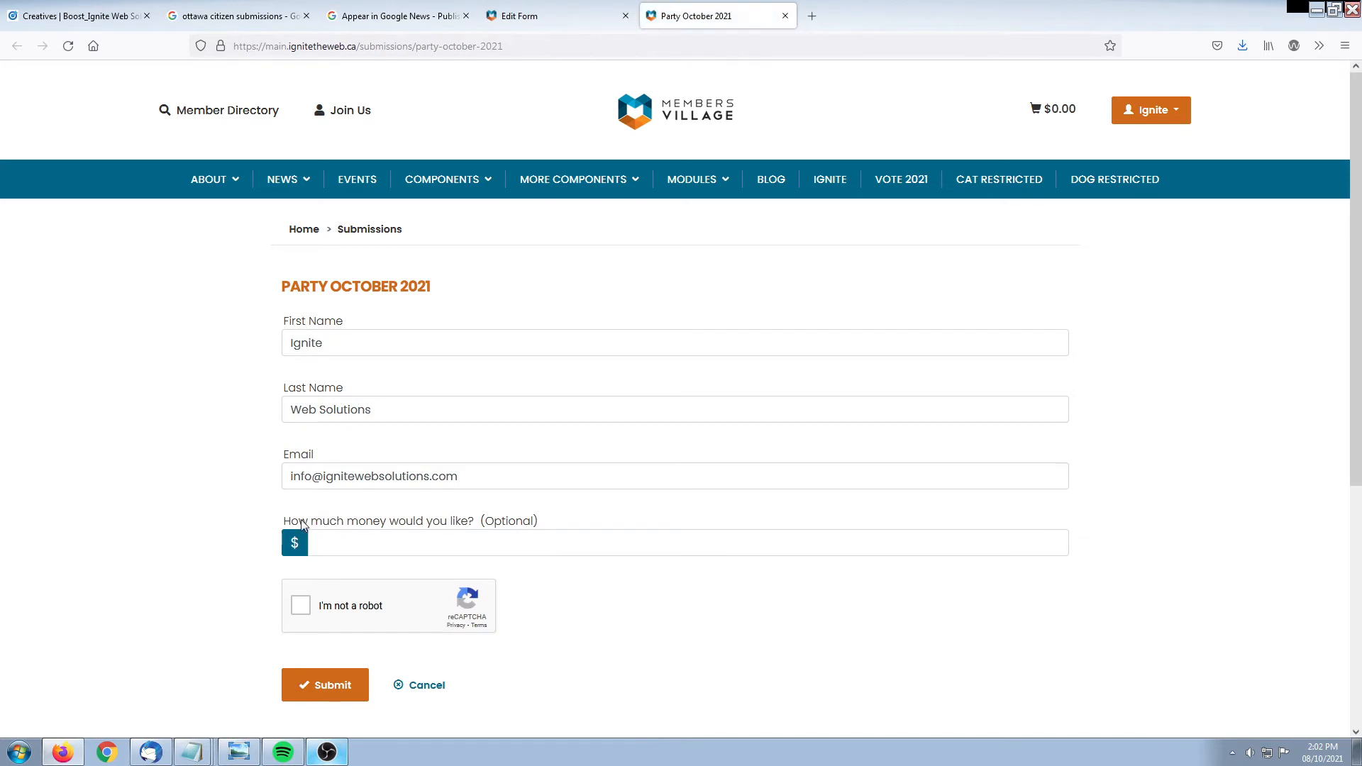
drag(288, 524, 547, 521)
click(136, 518)
Add a Date Only column headed 'Date' after the Dollars column
click(518, 15)
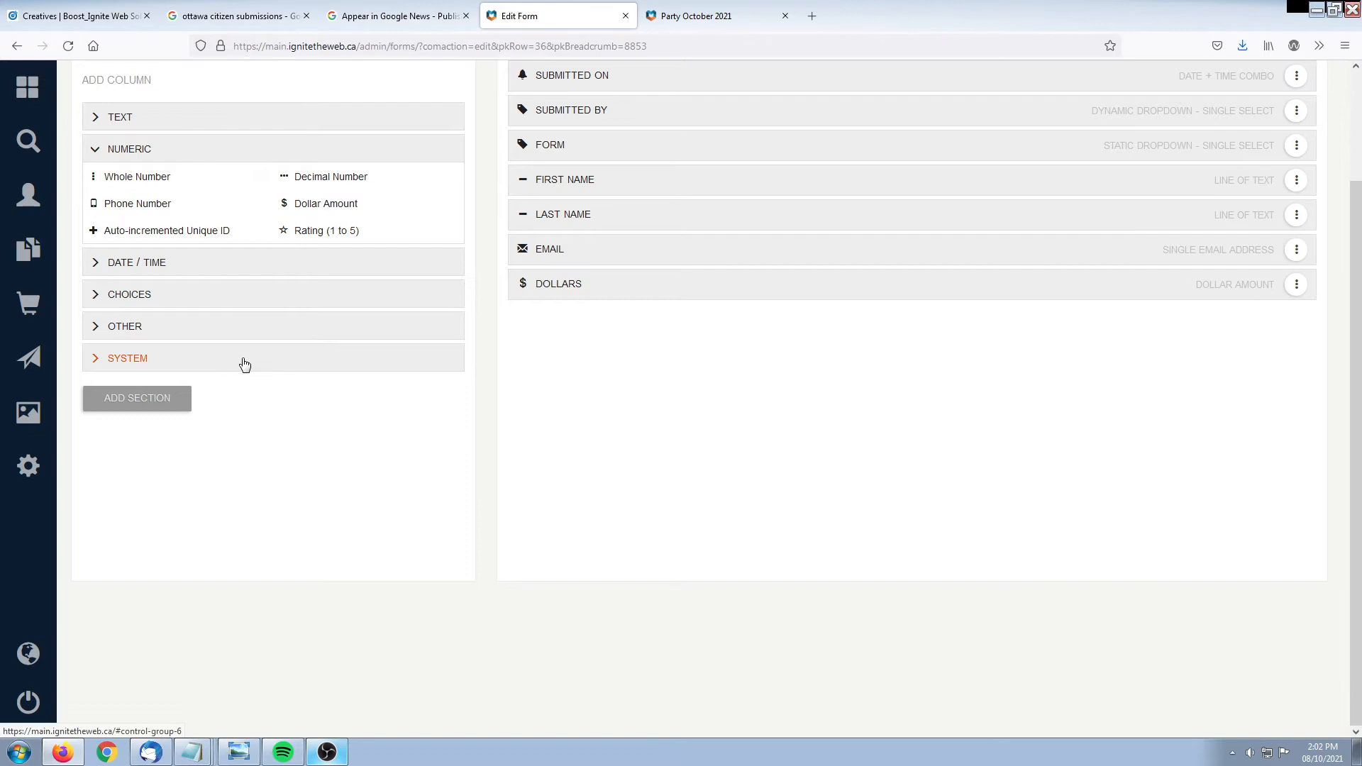
click(164, 265)
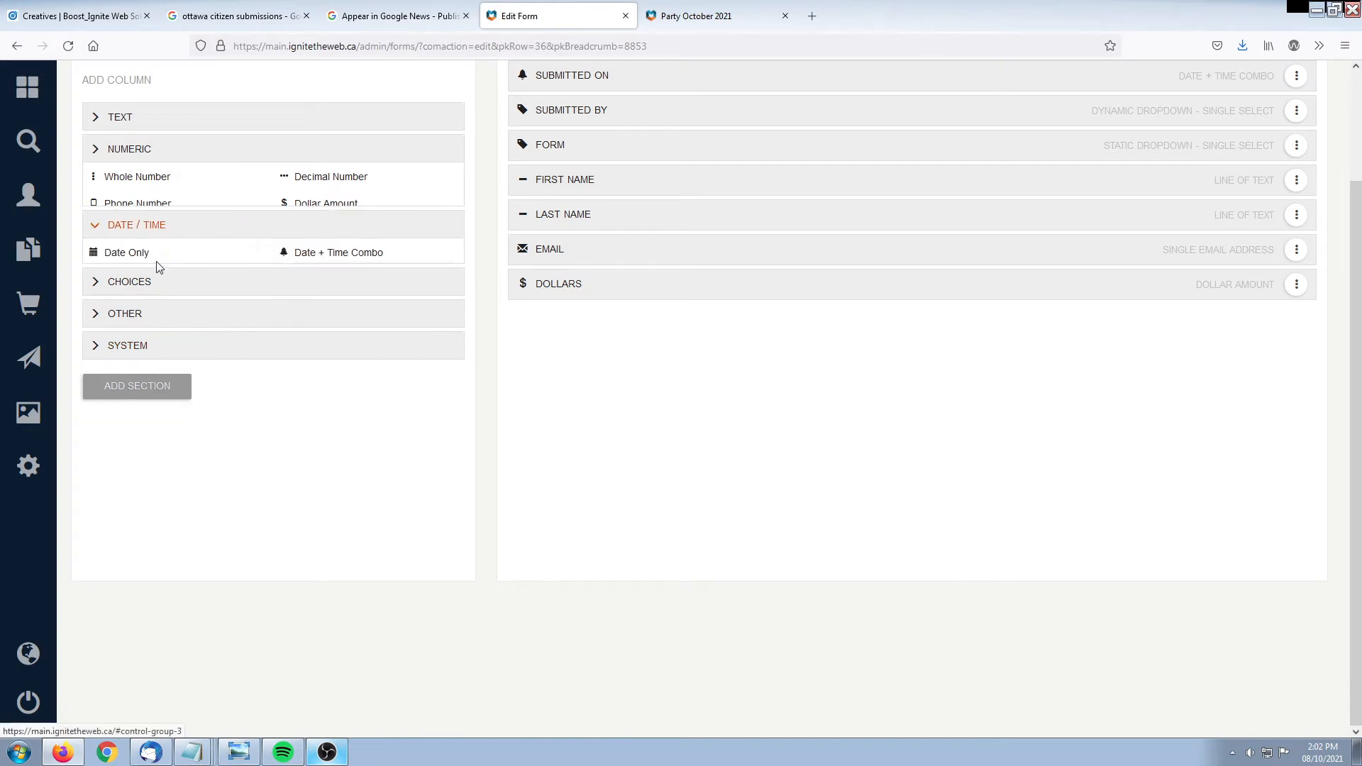
click(130, 207)
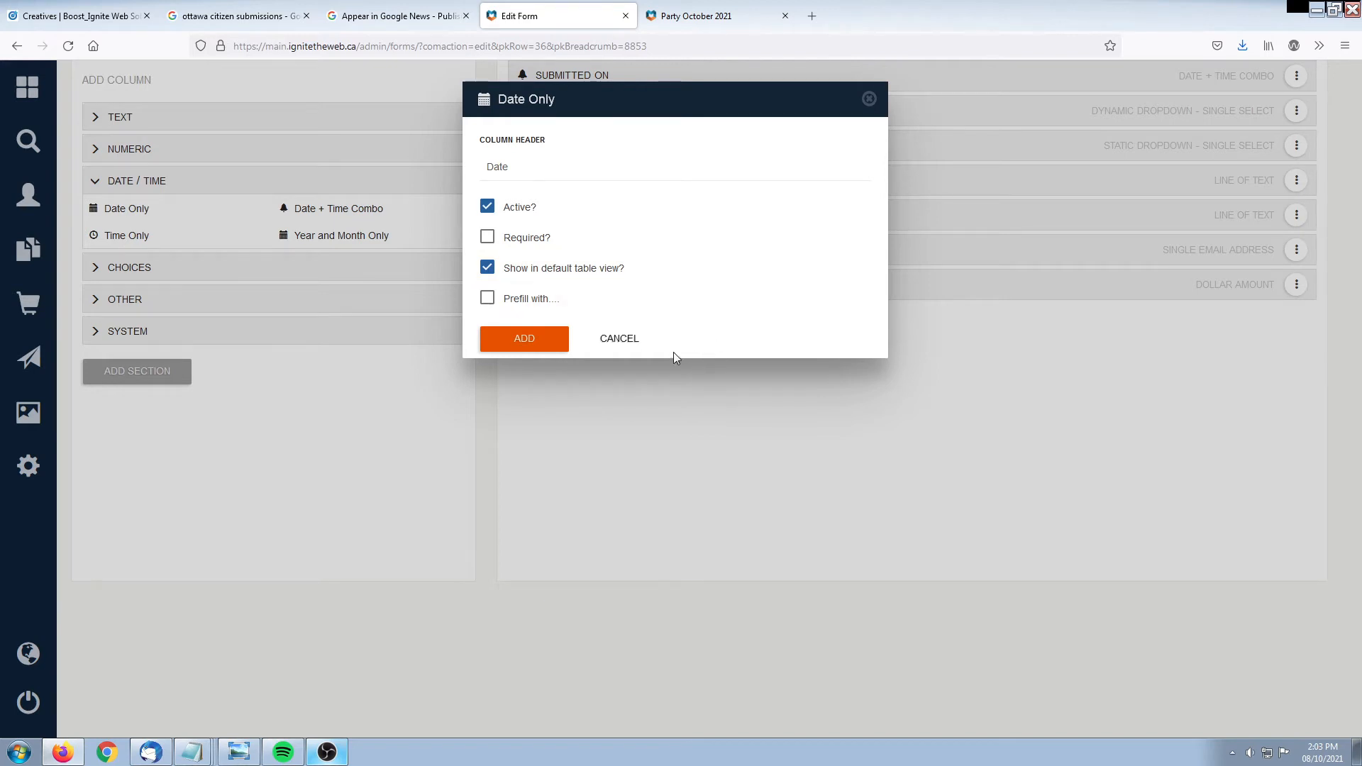
click(524, 340)
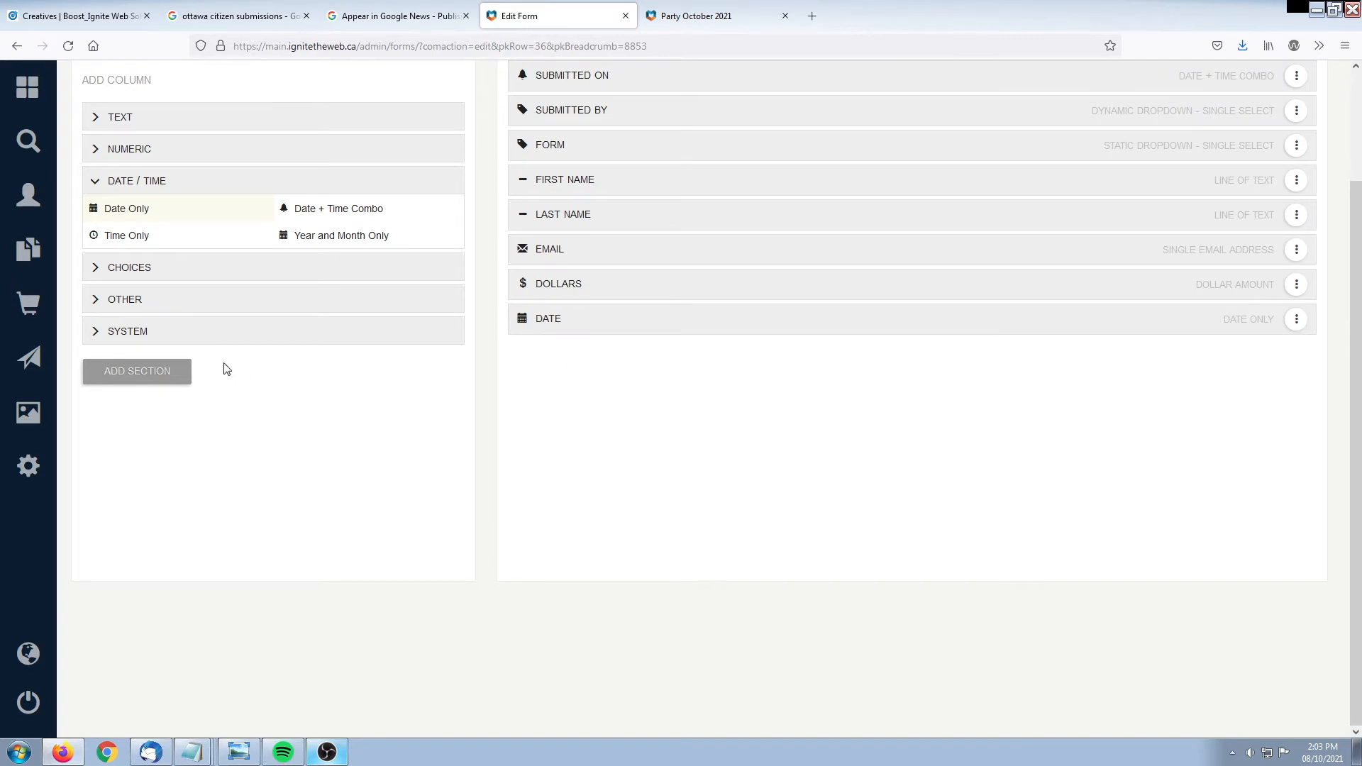
Add a Yes or No Only switch column headed 'Do you like to party?'
click(138, 313)
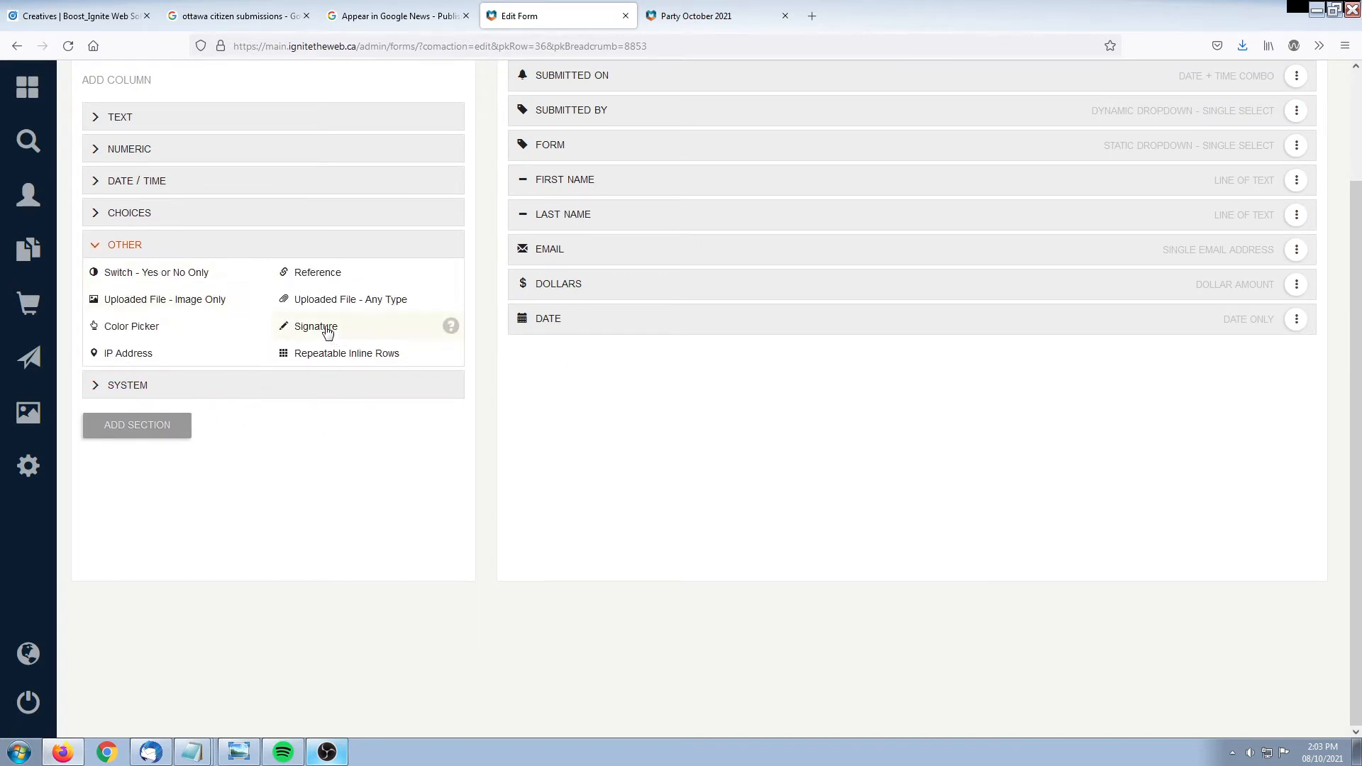
click(119, 272)
text(Do you like to party?)
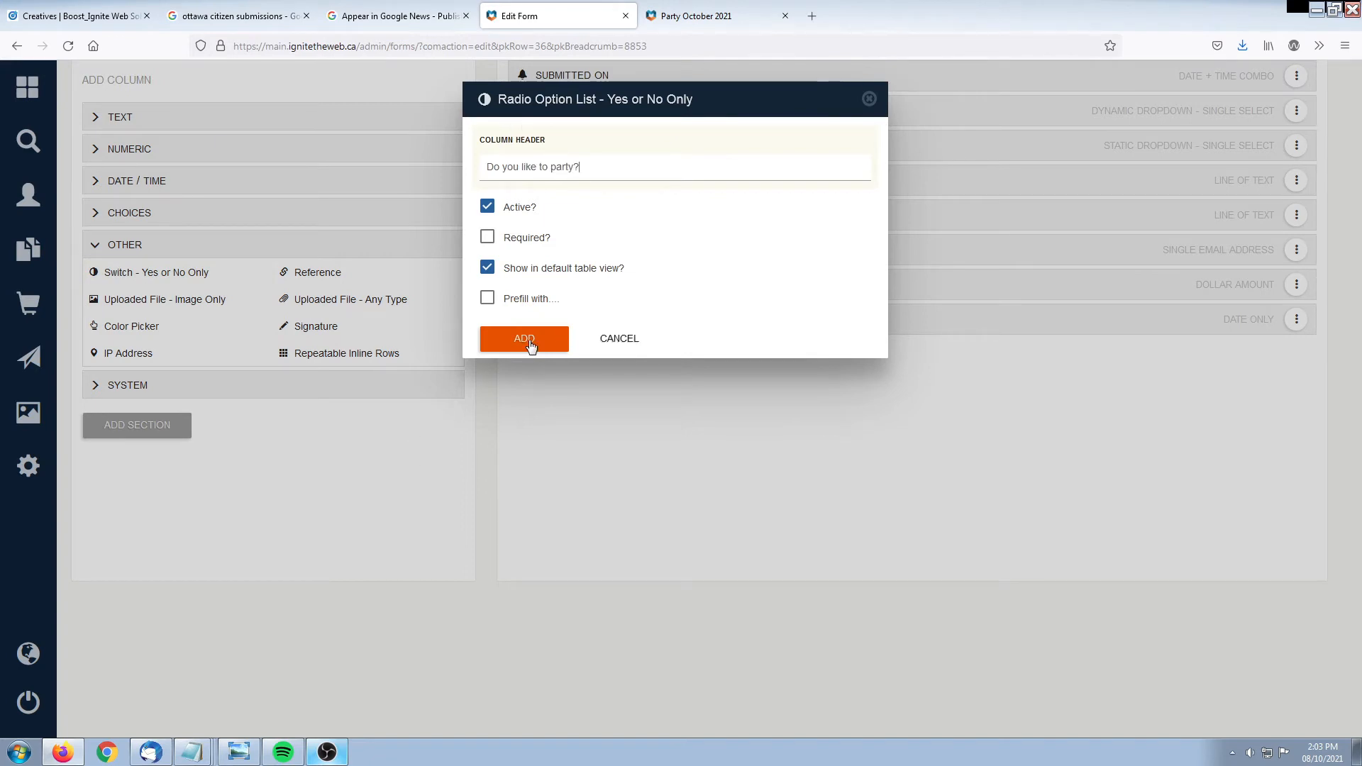
click(523, 338)
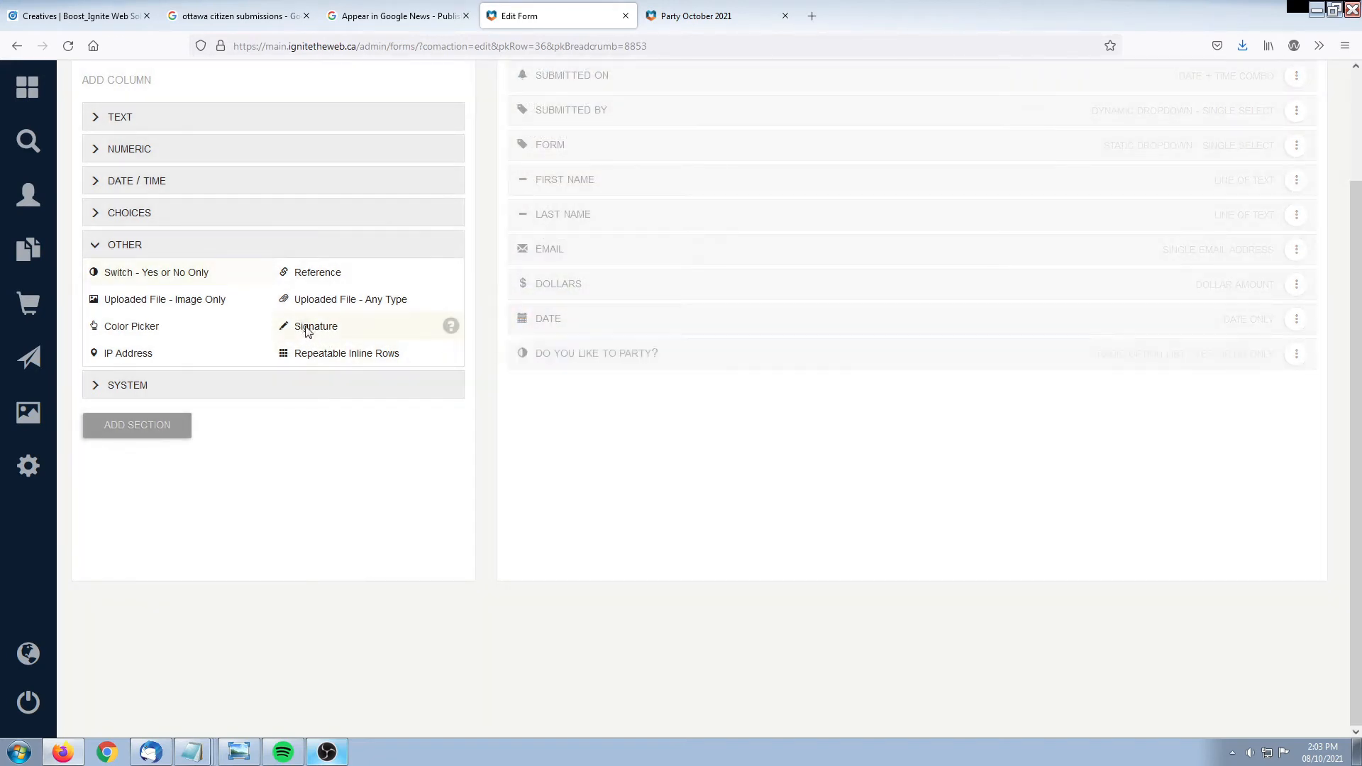
Add a Signature column headed 'Signature'
click(304, 328)
text(Signature)
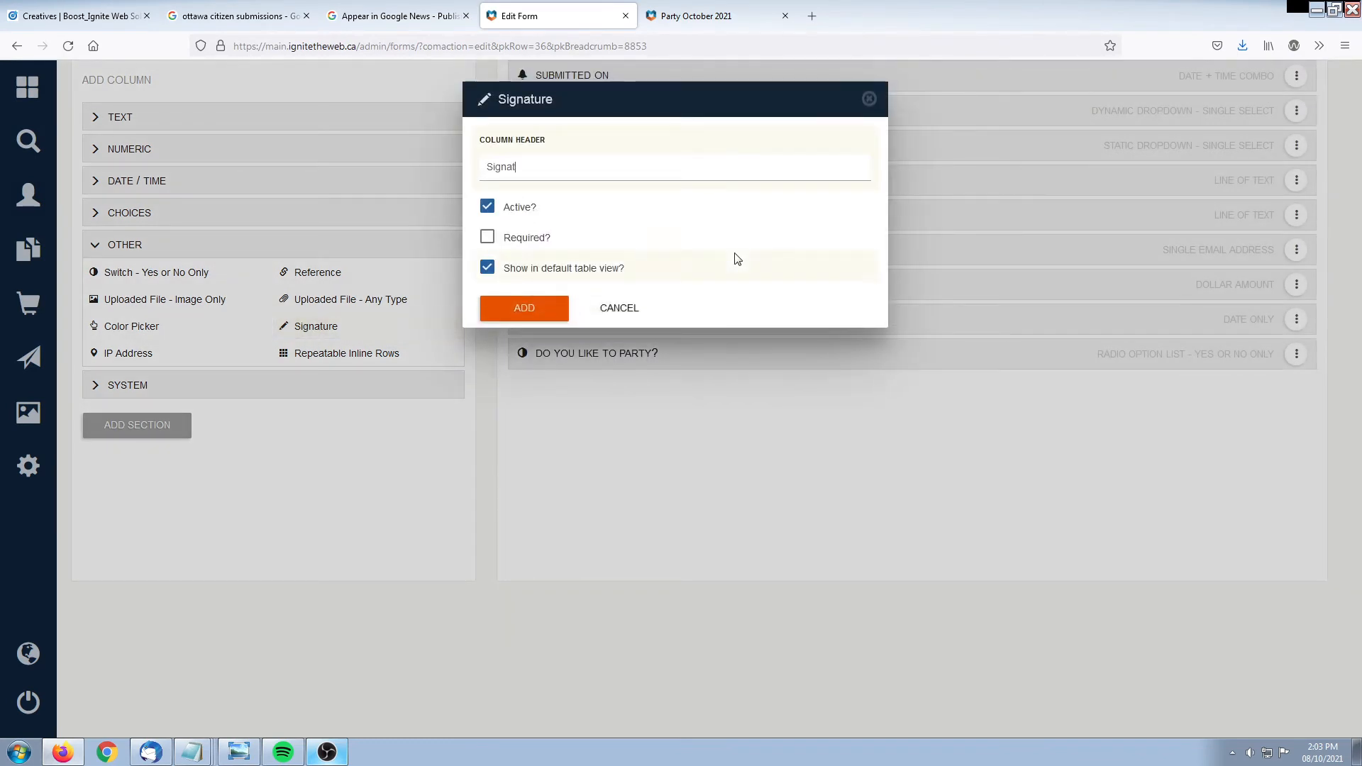
click(518, 310)
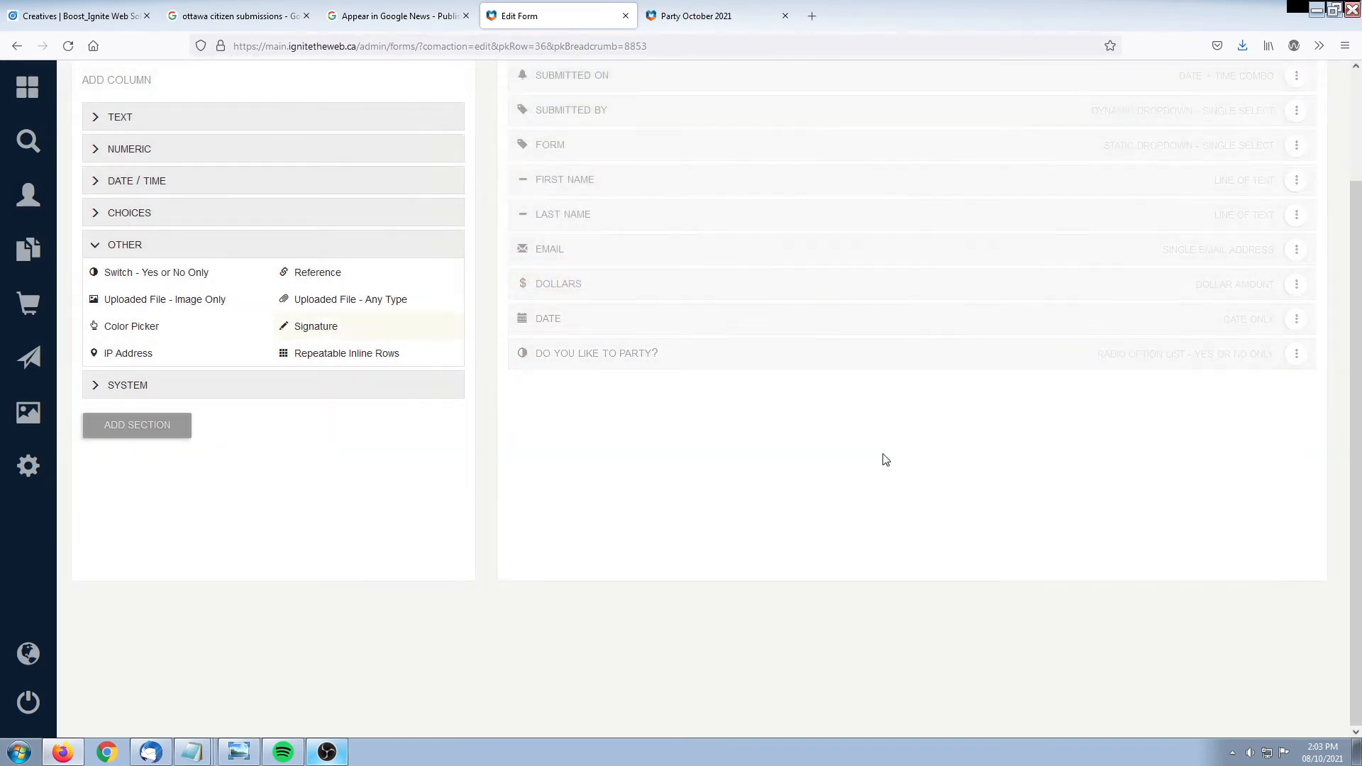
On the public form, answer Yes to 'Do you like to party?' and draw a smiley signature
click(710, 16)
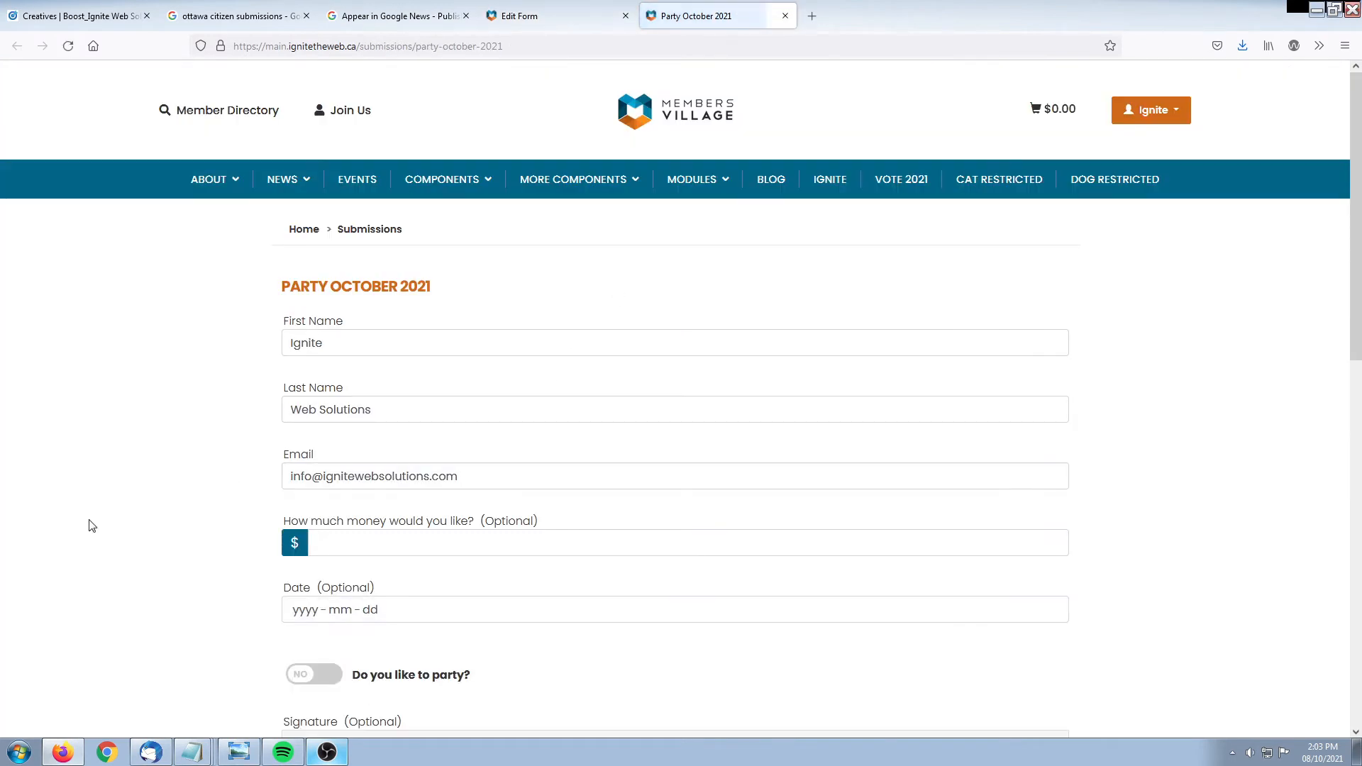
scroll(100, 423, down, 5)
click(307, 315)
drag(596, 446, 592, 461)
drag(681, 447, 678, 457)
drag(556, 477, 738, 430)
scroll(141, 539, up, 2)
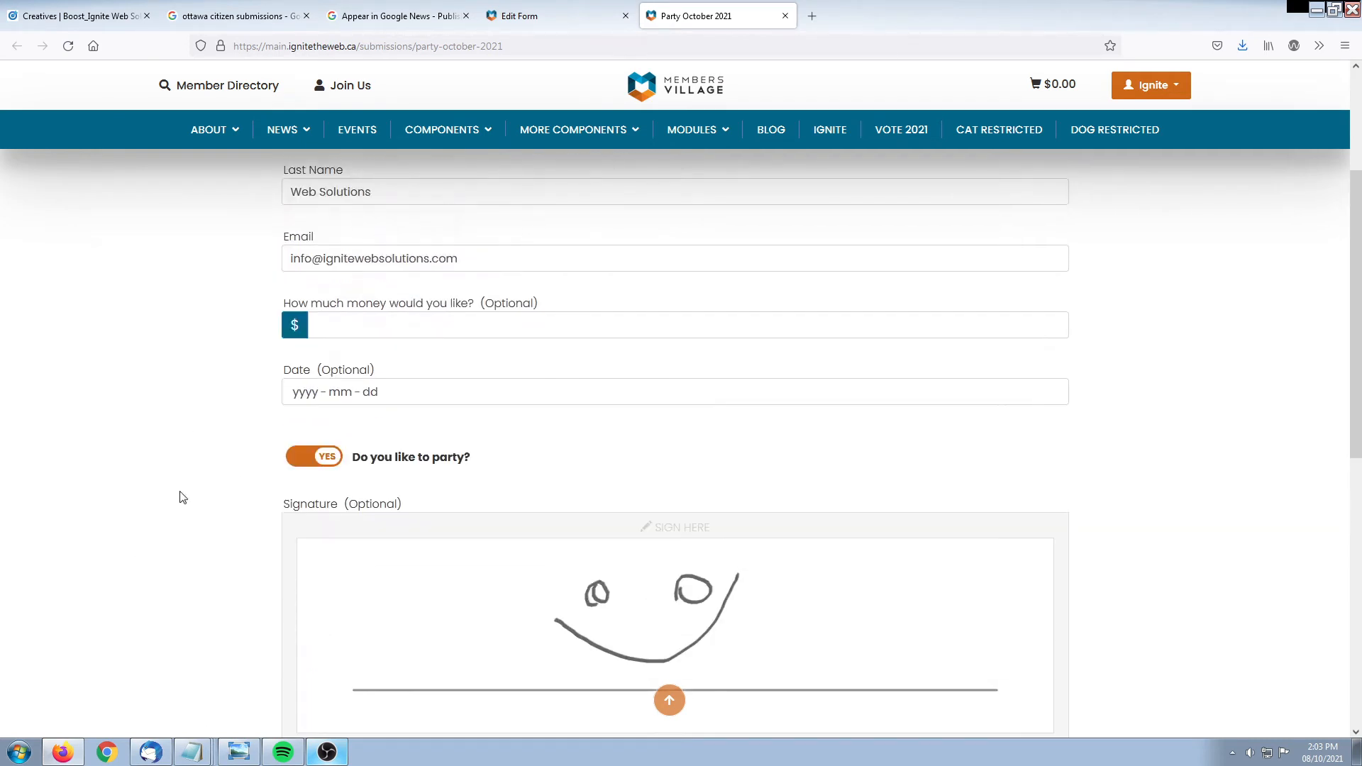
click(525, 14)
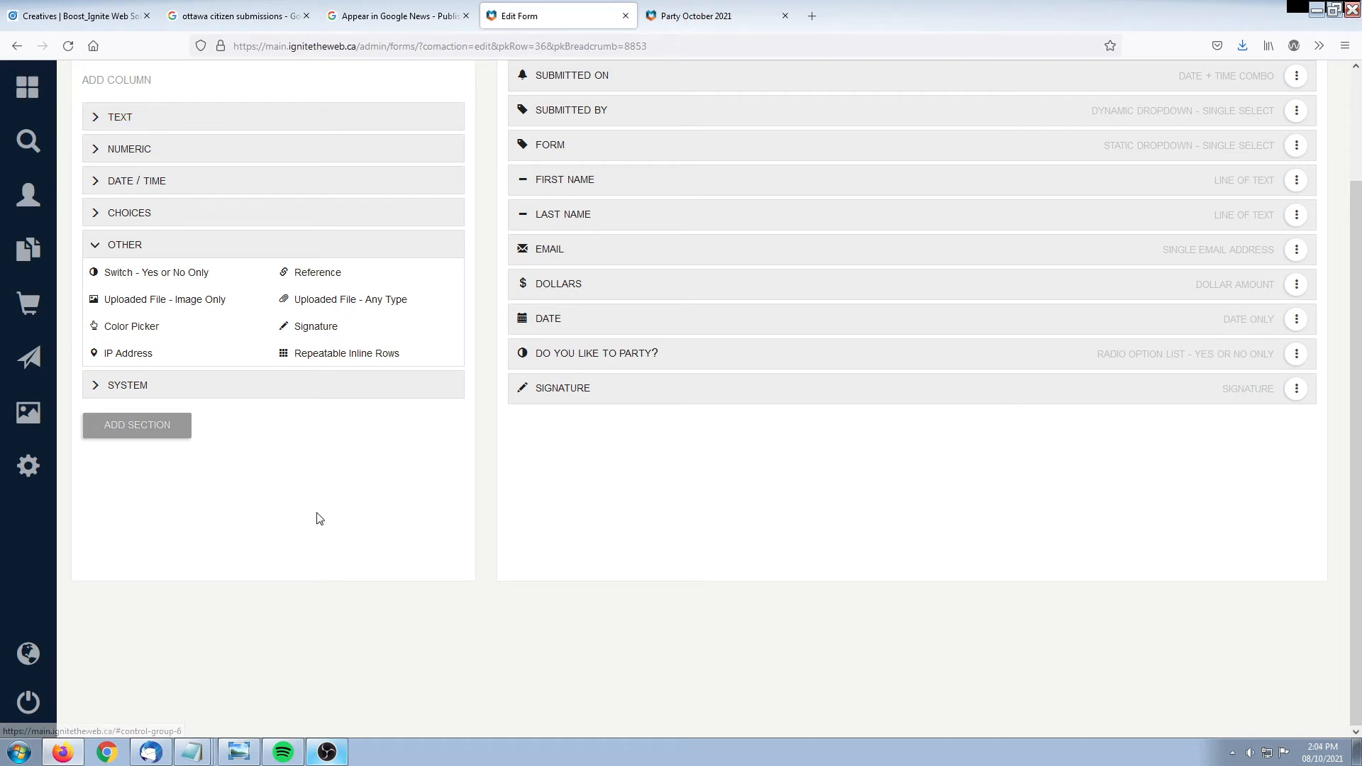
Add a 'Party Details' section, reusing the name as header extended with 'to have an awesome party'
click(146, 246)
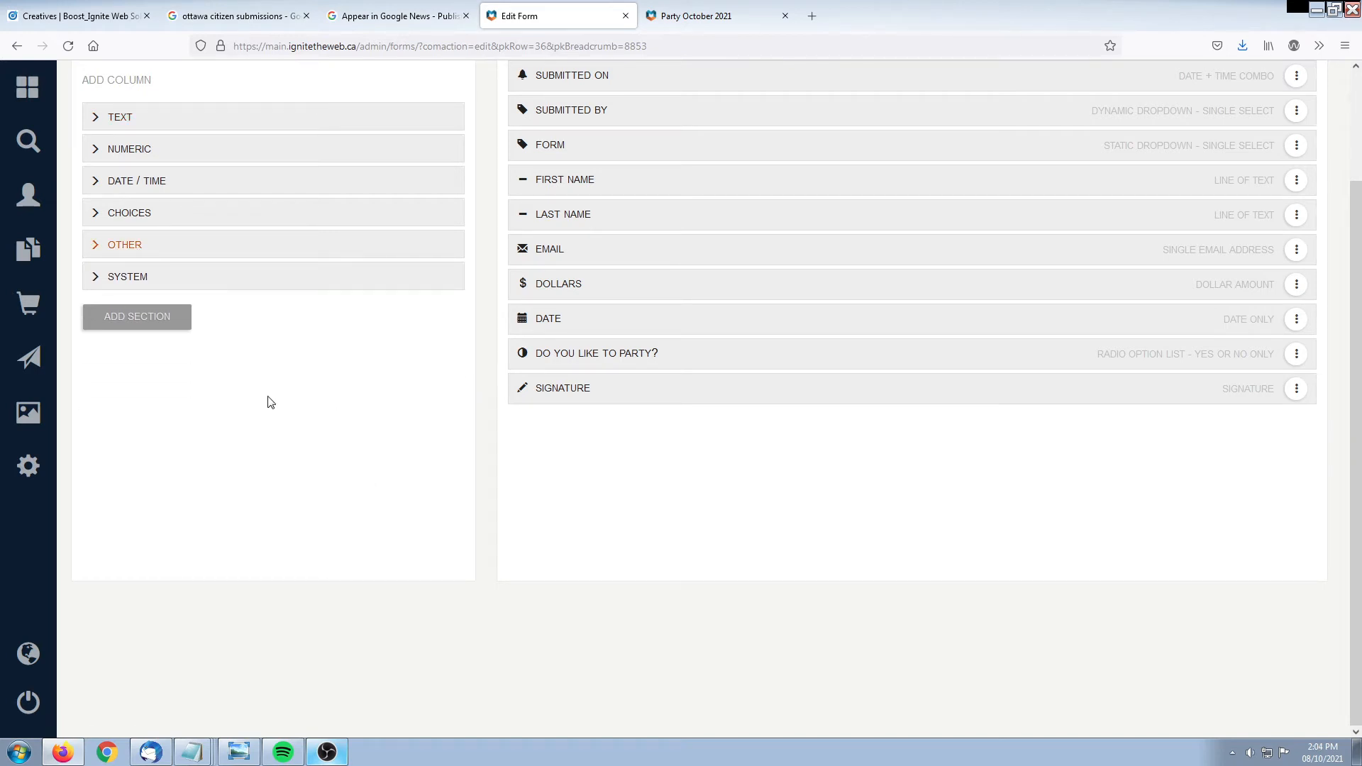
scroll(313, 373, up, 2)
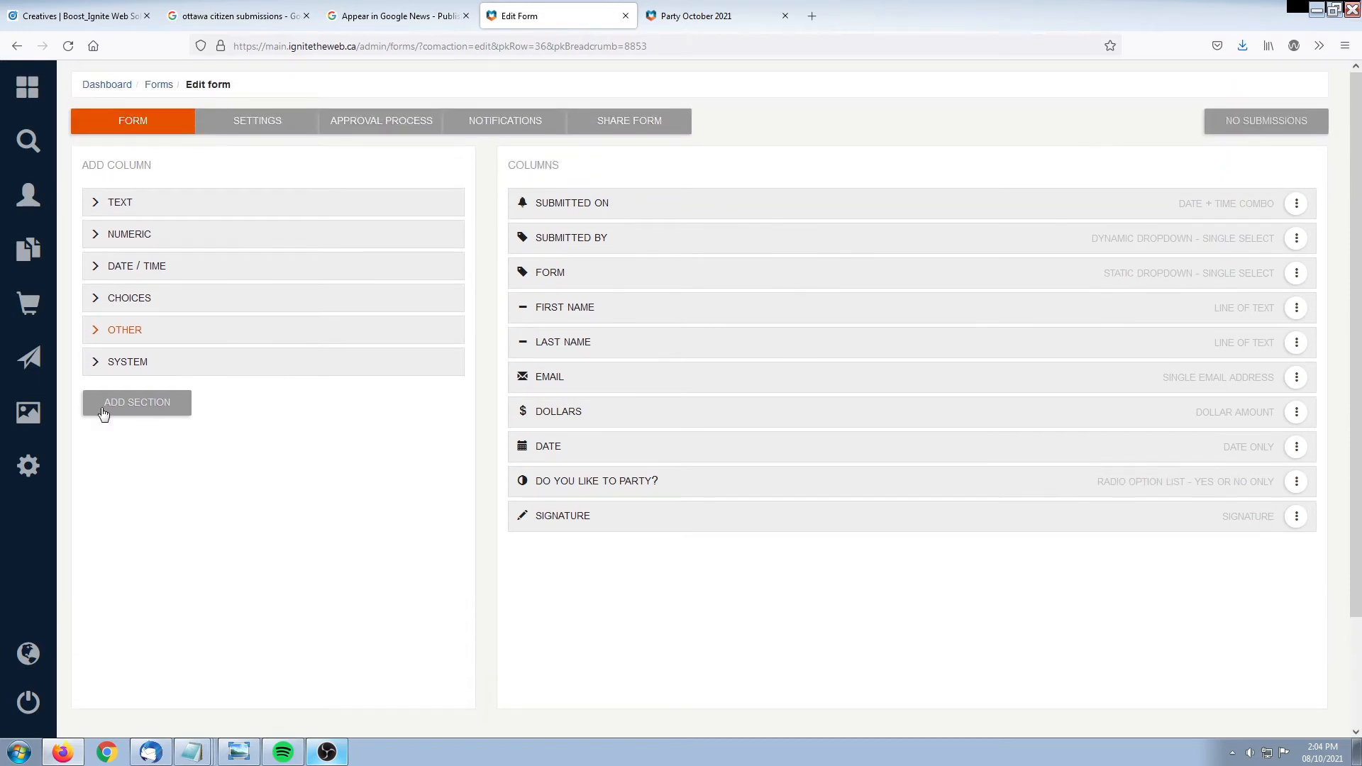
click(121, 403)
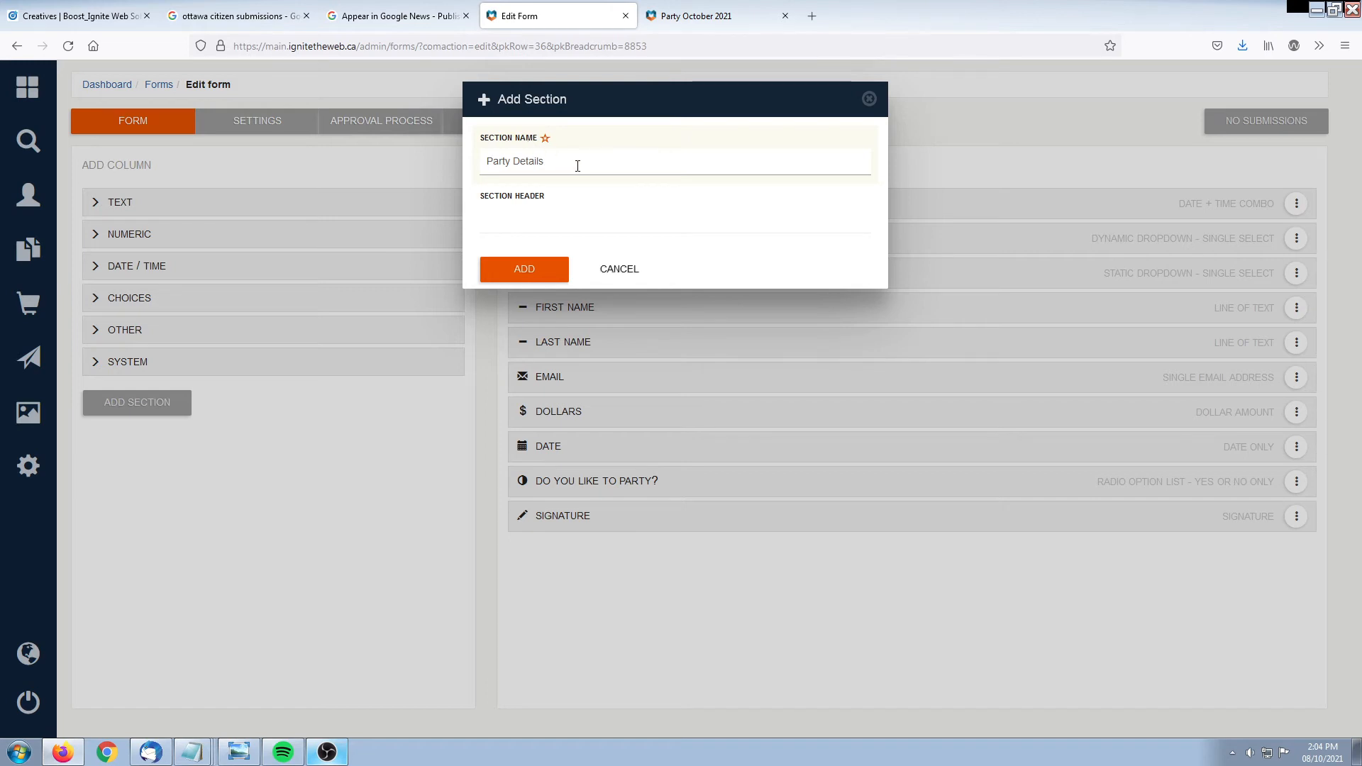
click(553, 219)
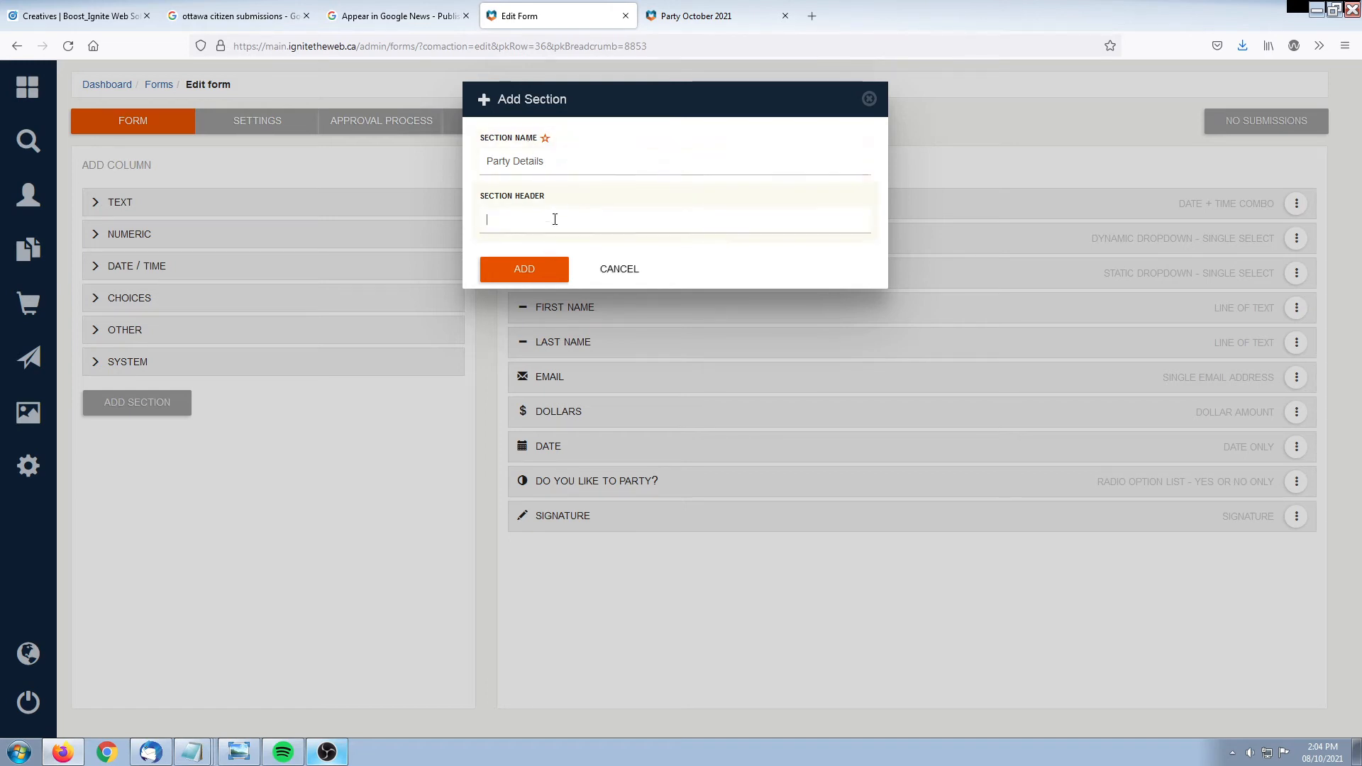
click(544, 159)
key(ctrl+a)
key(ctrl+c)
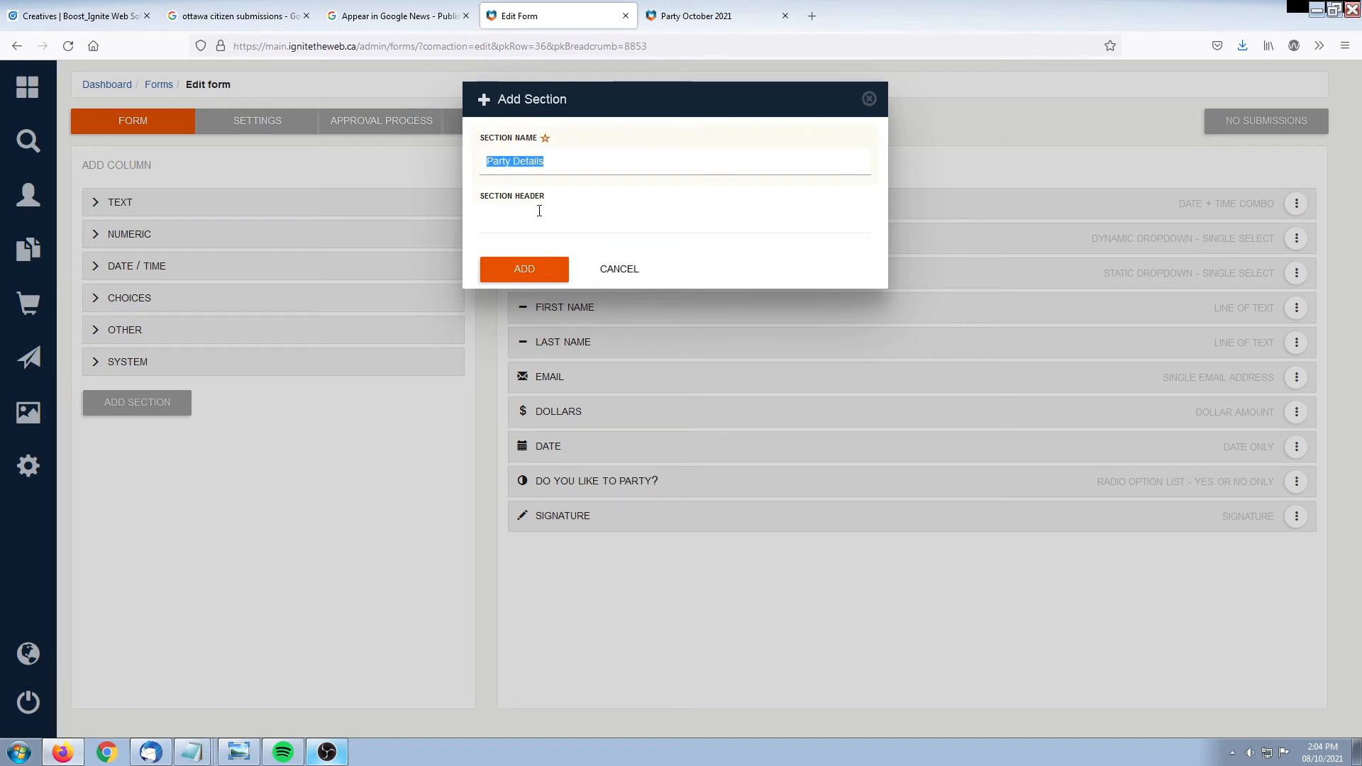
click(547, 230)
key(ctrl+v)
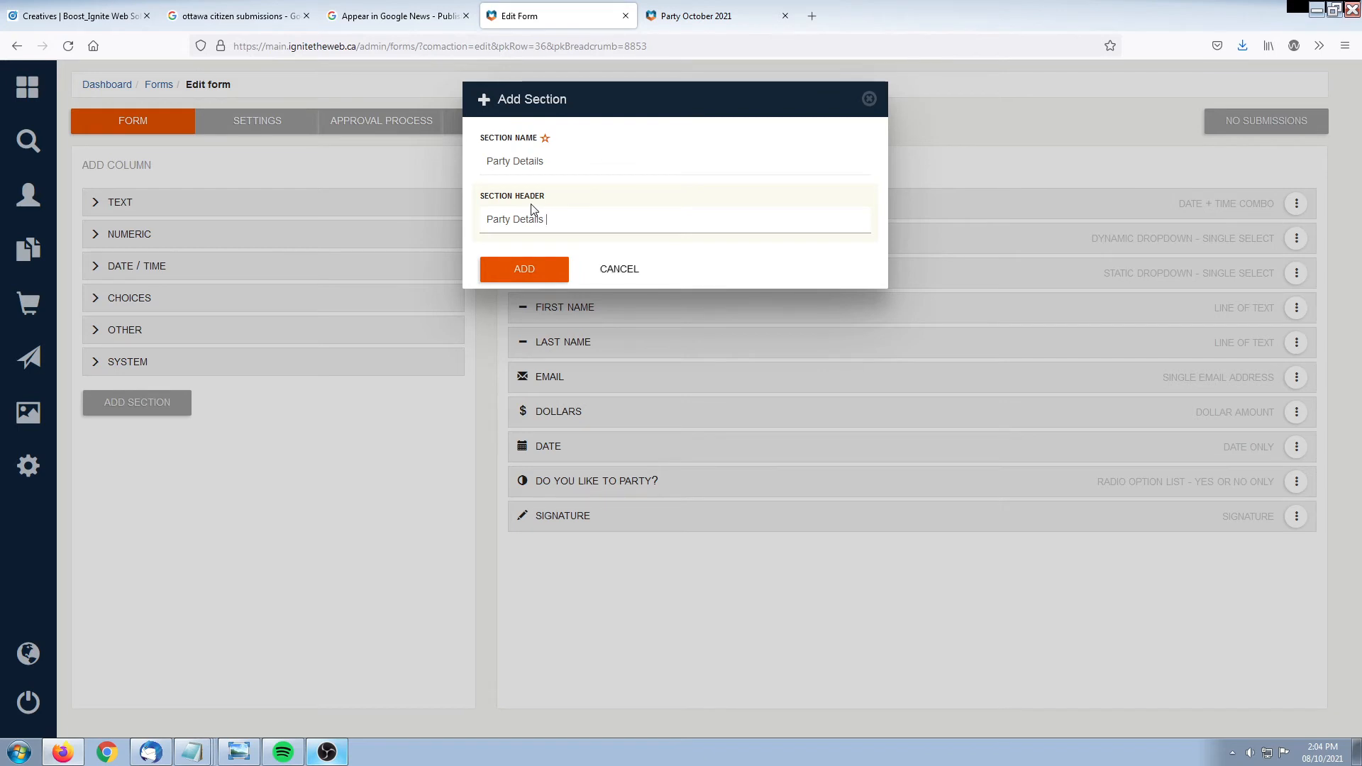
text(to have an awesome party)
click(545, 273)
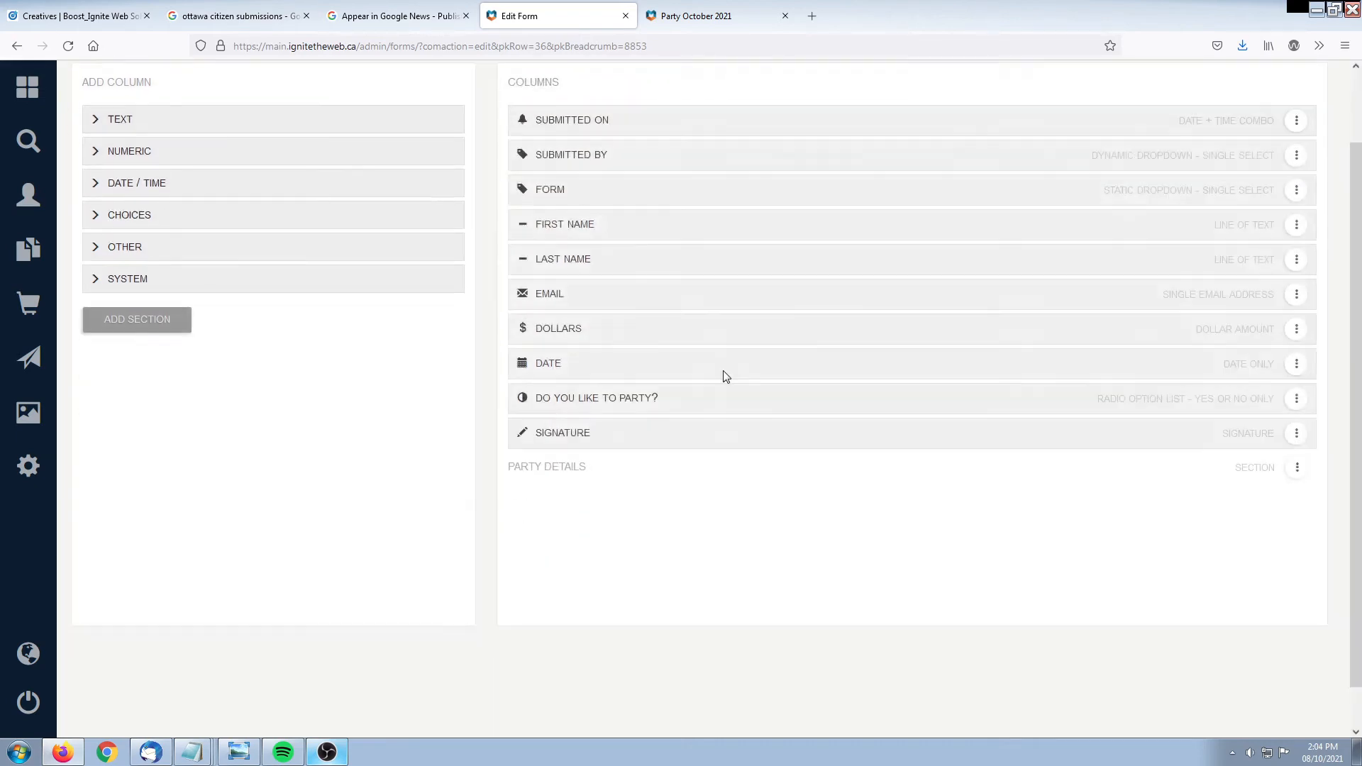
click(705, 15)
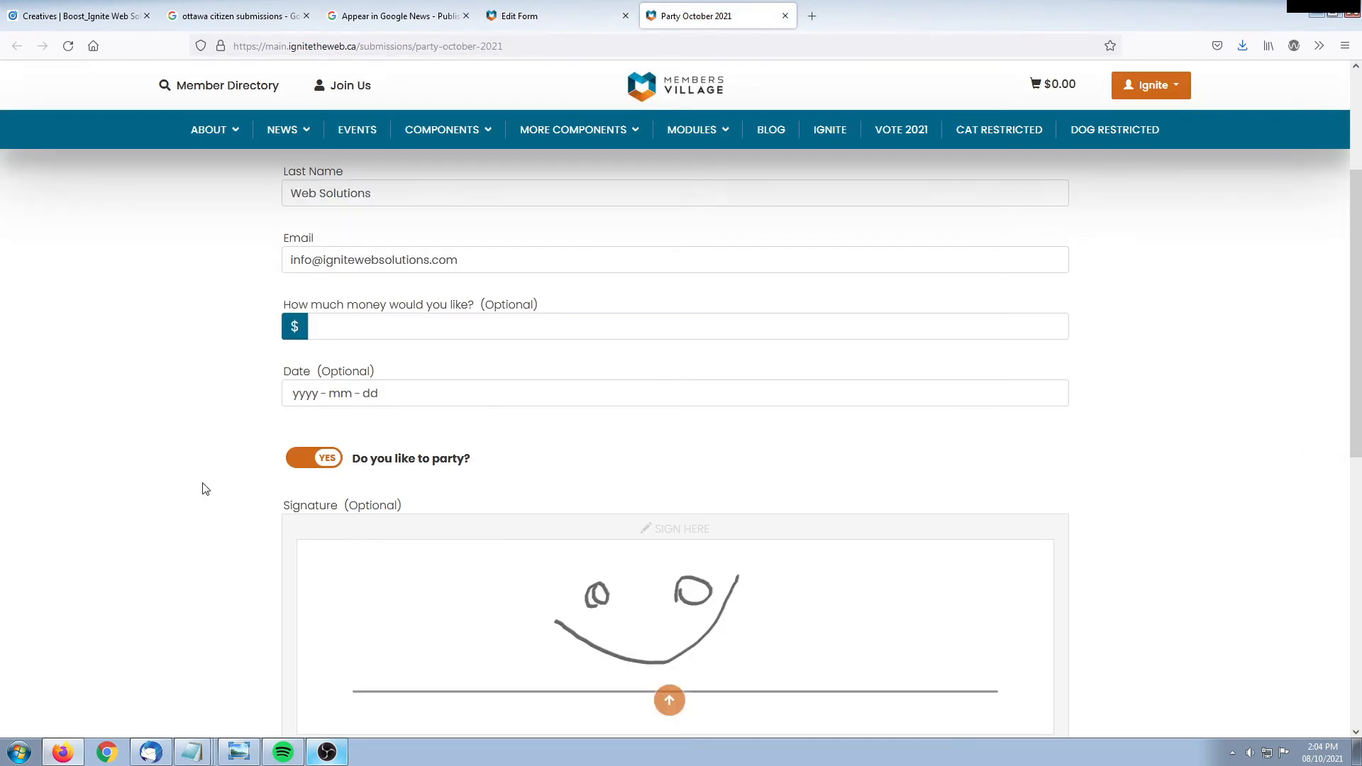
key(F5)
scroll(212, 387, down, 4)
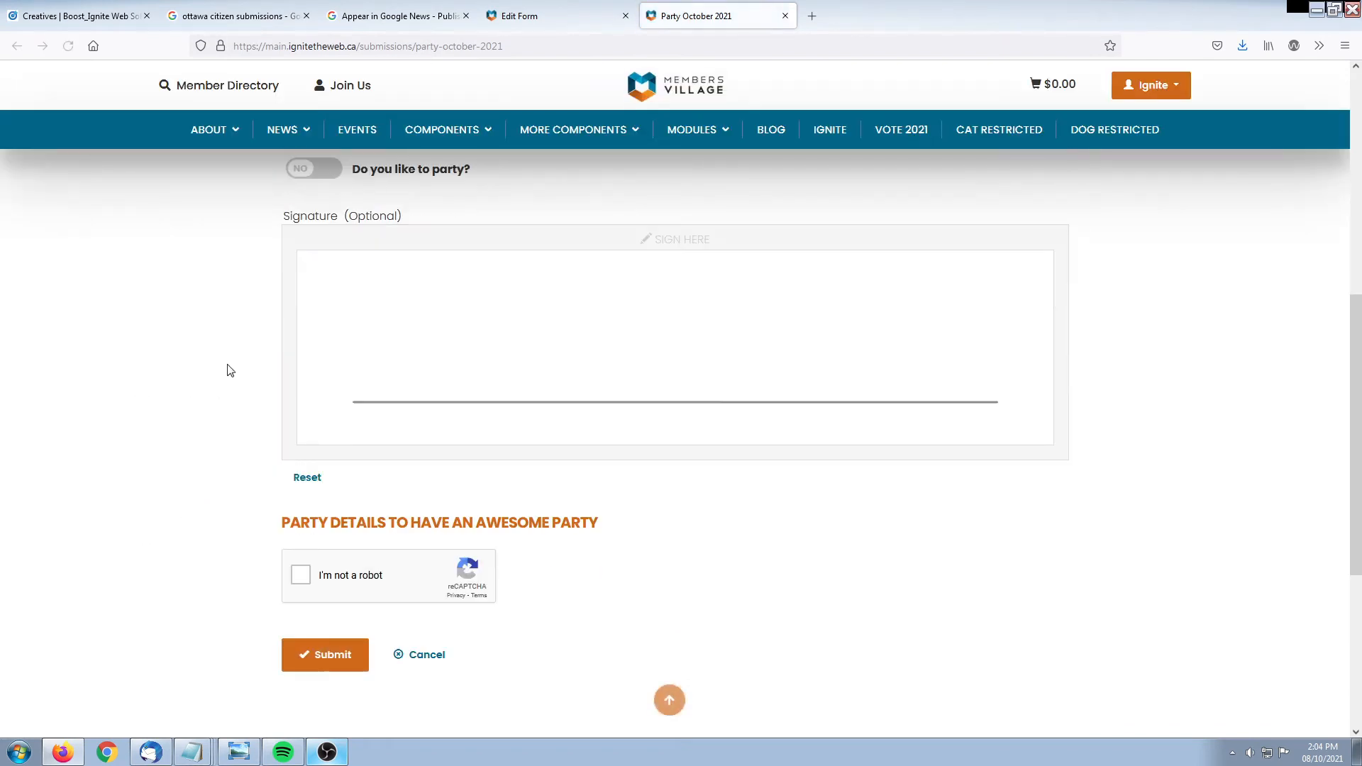
drag(299, 526, 620, 523)
drag(356, 525, 571, 532)
click(555, 20)
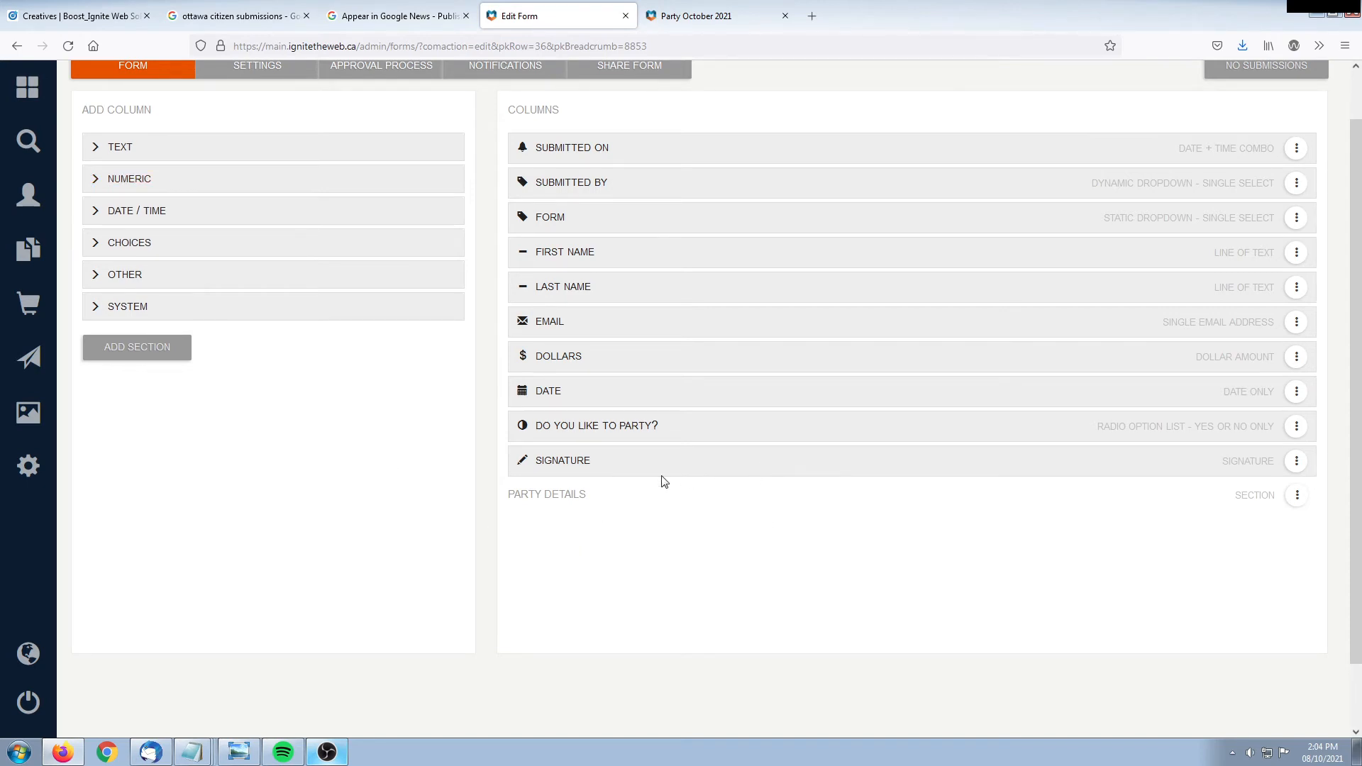
Move 'Do you like to party?' and Signature under Party Details and reload the public form
mouse_move(648, 429)
mouse_down()
mouse_move(708, 445)
mouse_move(751, 496)
mouse_up()
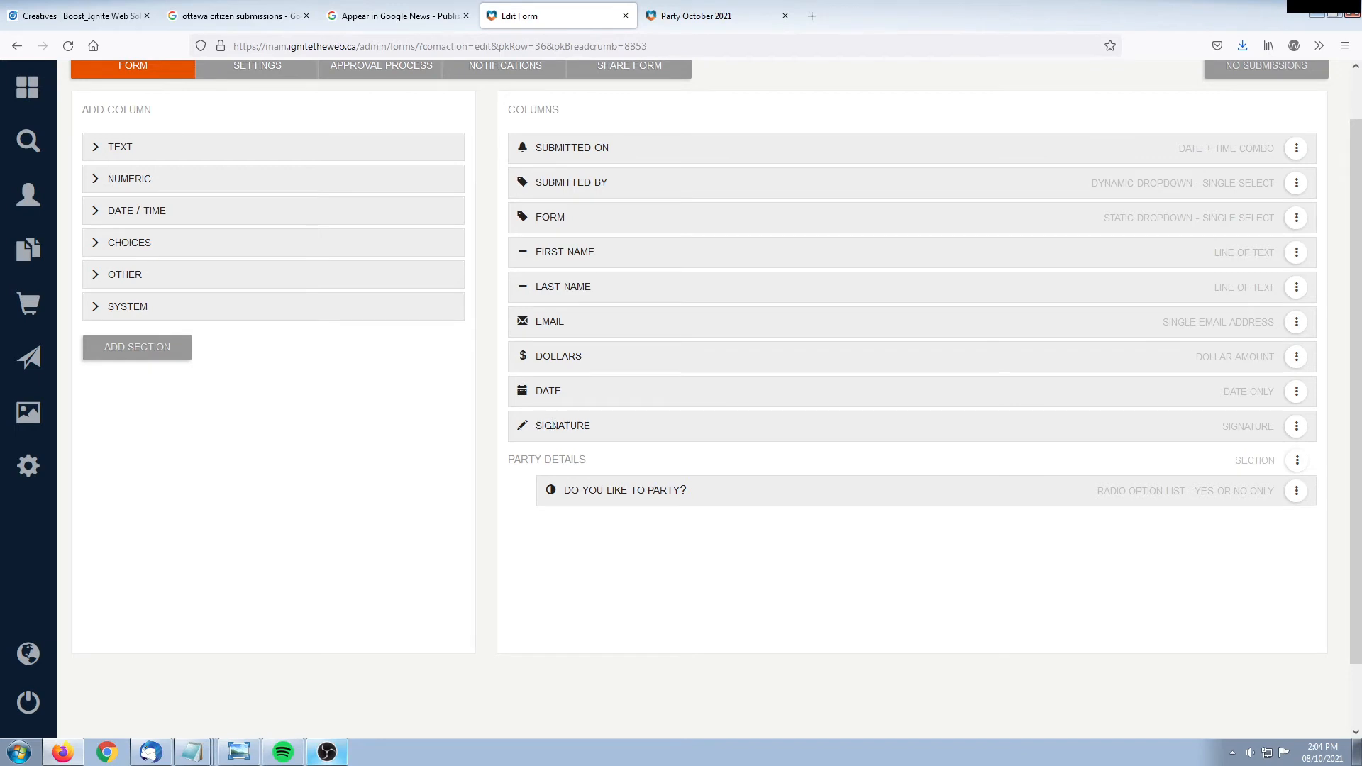
mouse_move(552, 424)
mouse_down()
mouse_move(693, 511)
mouse_move(543, 572)
mouse_up()
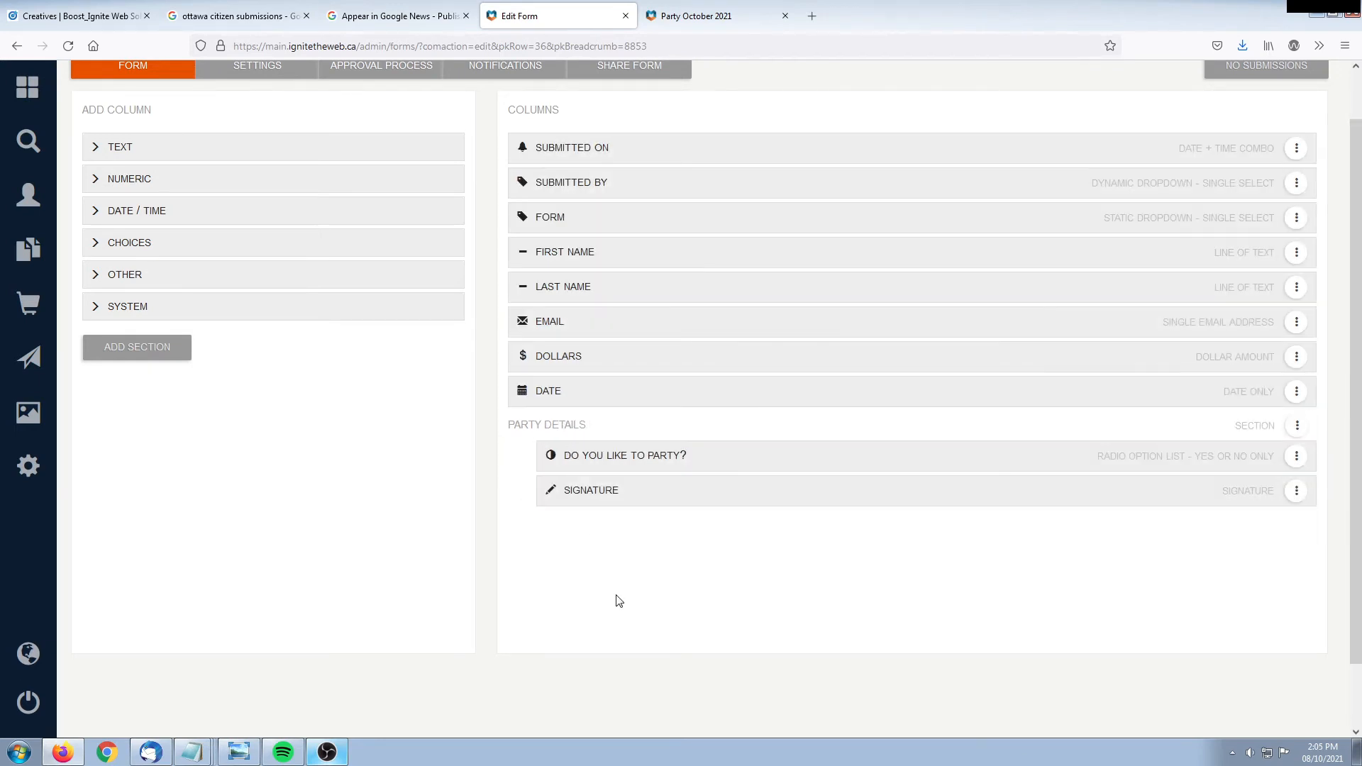
click(663, 17)
key(F5)
Check the Party Details heading now sits above the party question, then go back to the editor
scroll(147, 430, up, 3)
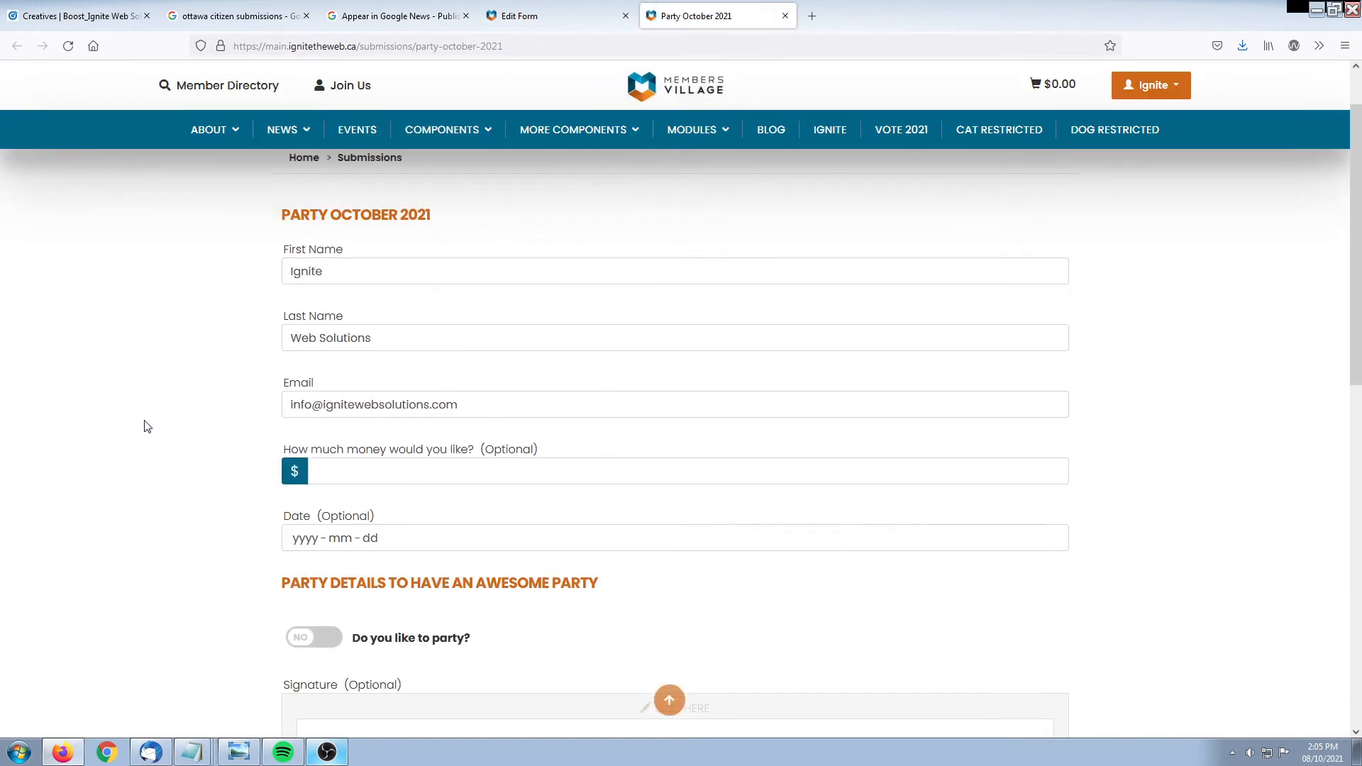
mouse_move(290, 214)
mouse_down()
mouse_move(593, 313)
mouse_move(705, 532)
mouse_up()
click(12, 542)
scroll(49, 411, down, 4)
drag(276, 296, 442, 390)
click(112, 462)
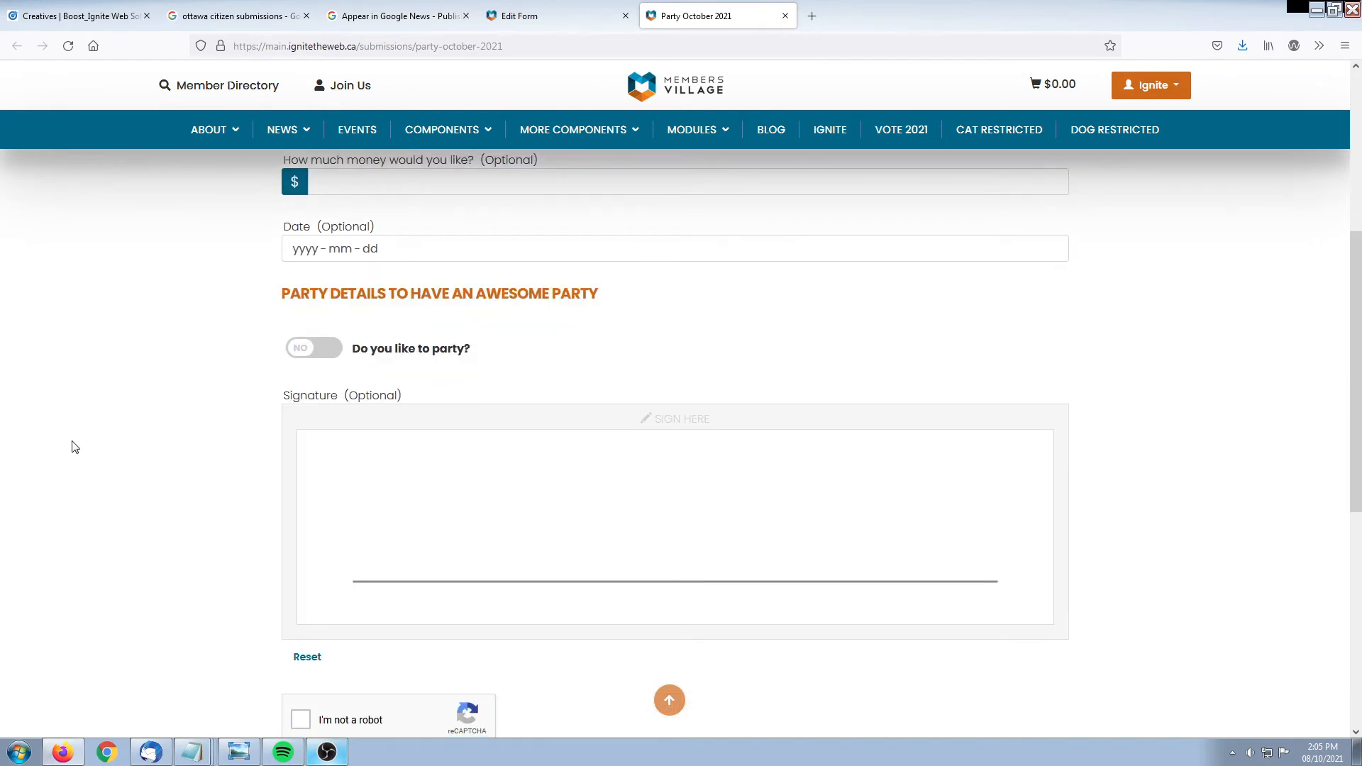
click(564, 23)
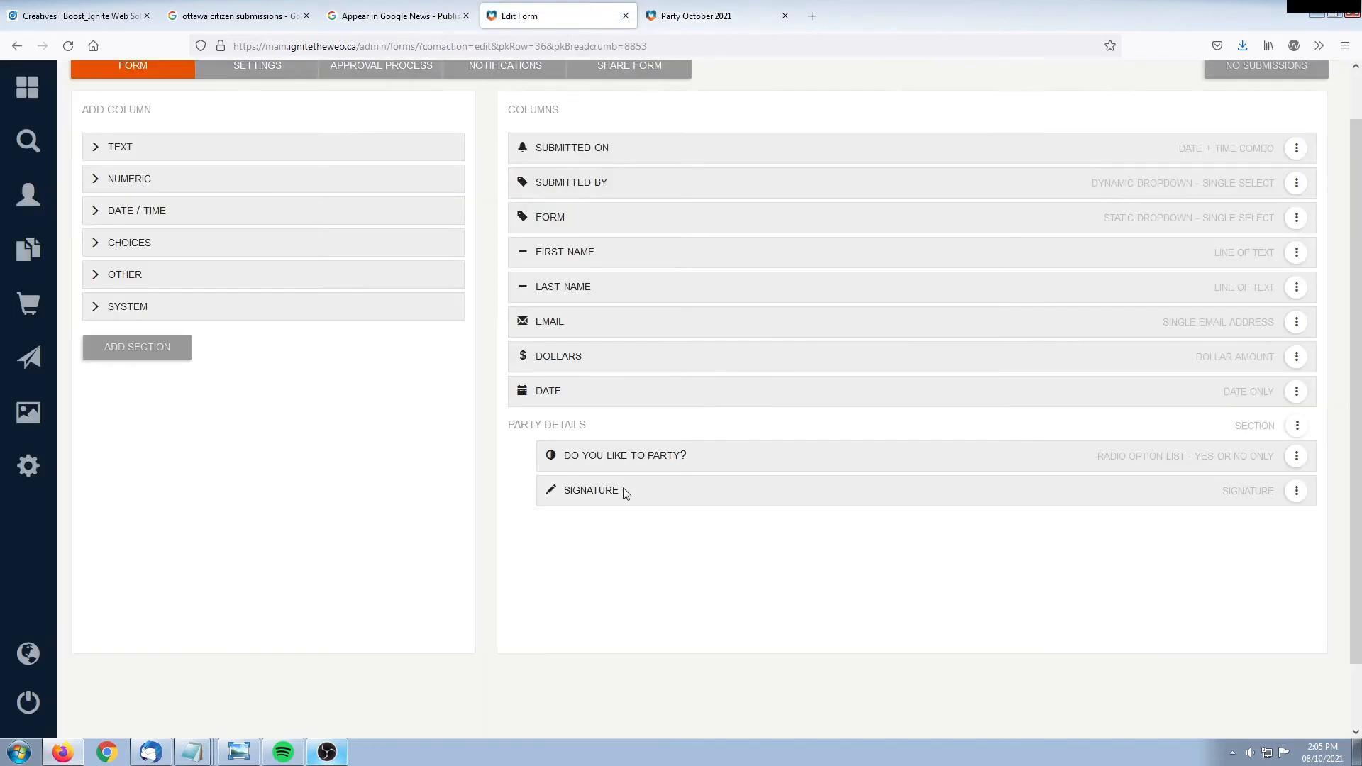
Set the Party Details section intro to 'Here is a bit of text.'
click(1297, 426)
click(1199, 441)
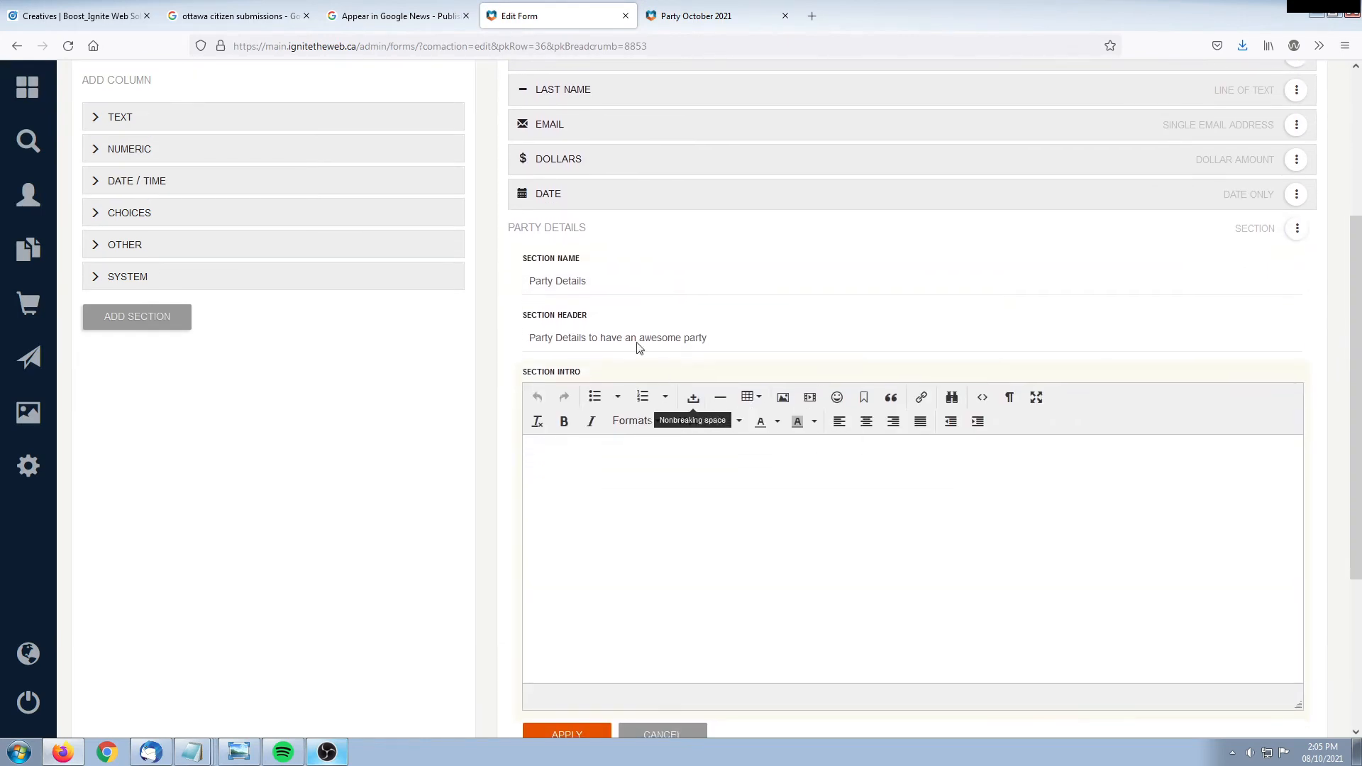
text(Here is a bit of text.)
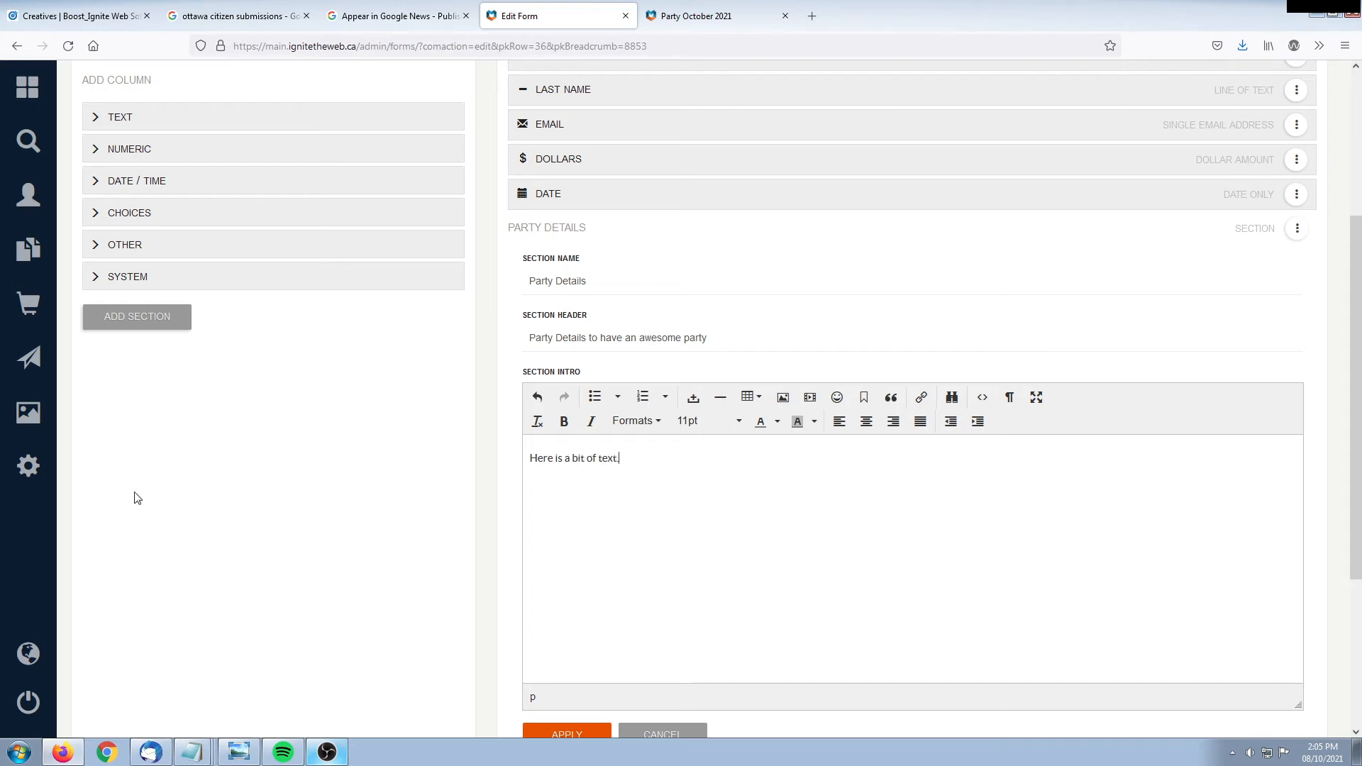
scroll(284, 547, down, 2)
click(568, 593)
Reload the public form and check the new section intro is shown
click(738, 16)
key(F5)
drag(292, 333, 508, 341)
click(428, 352)
drag(290, 337, 415, 346)
click(415, 345)
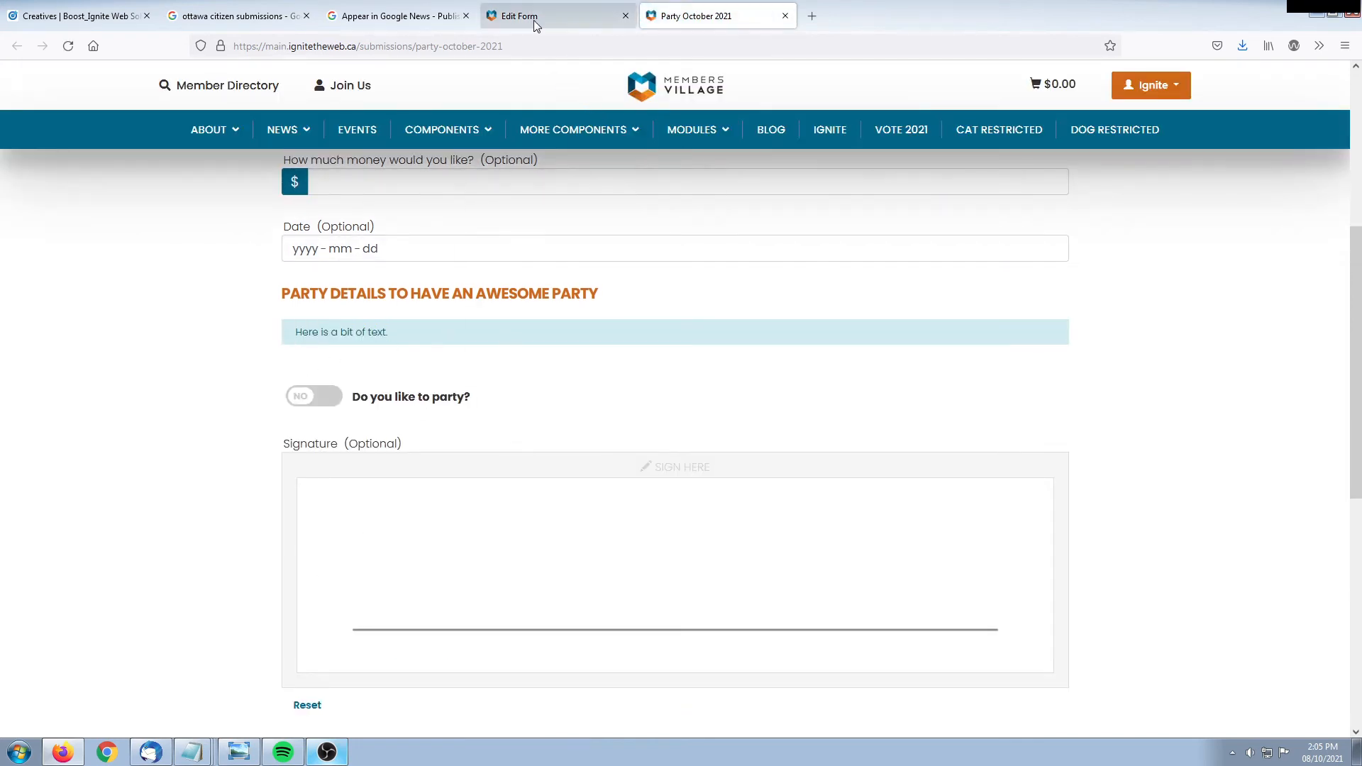
scroll(319, 539, up, 5)
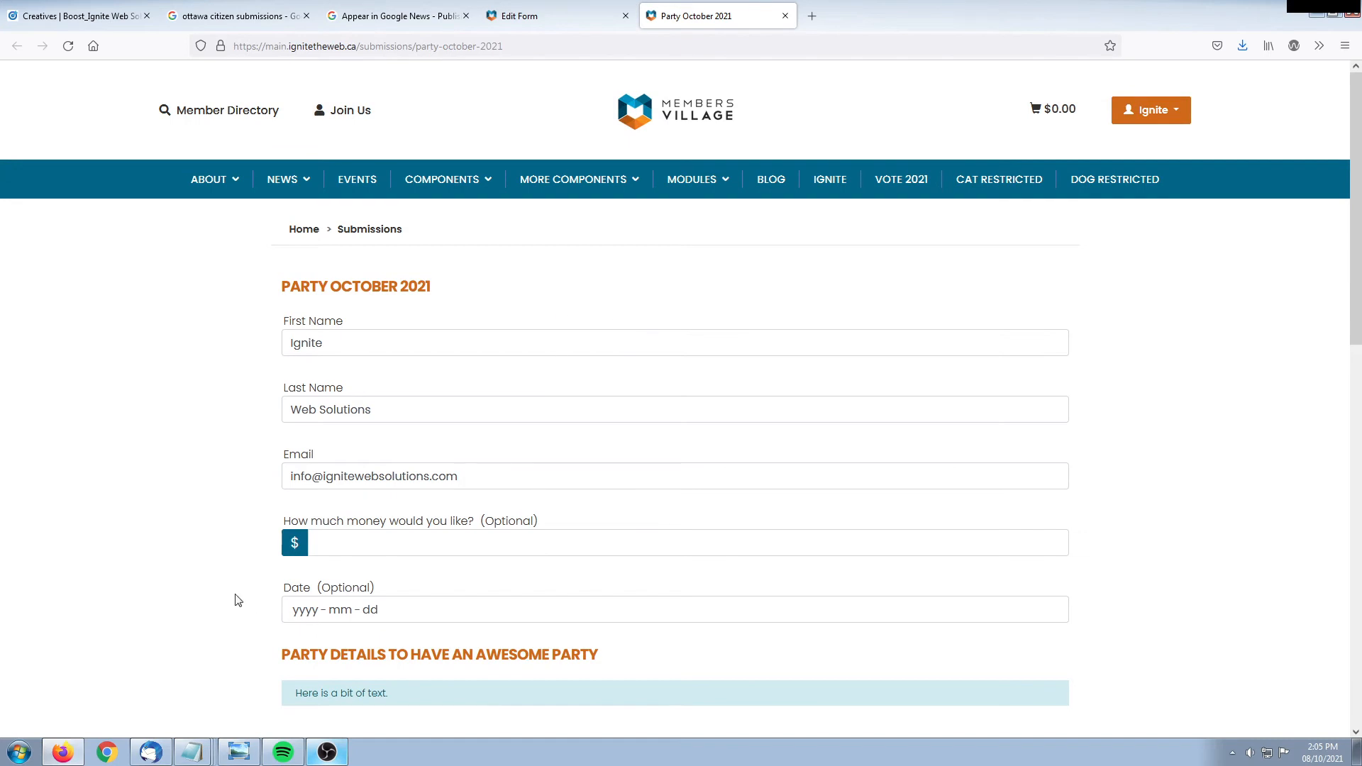
scroll(239, 601, down, 4)
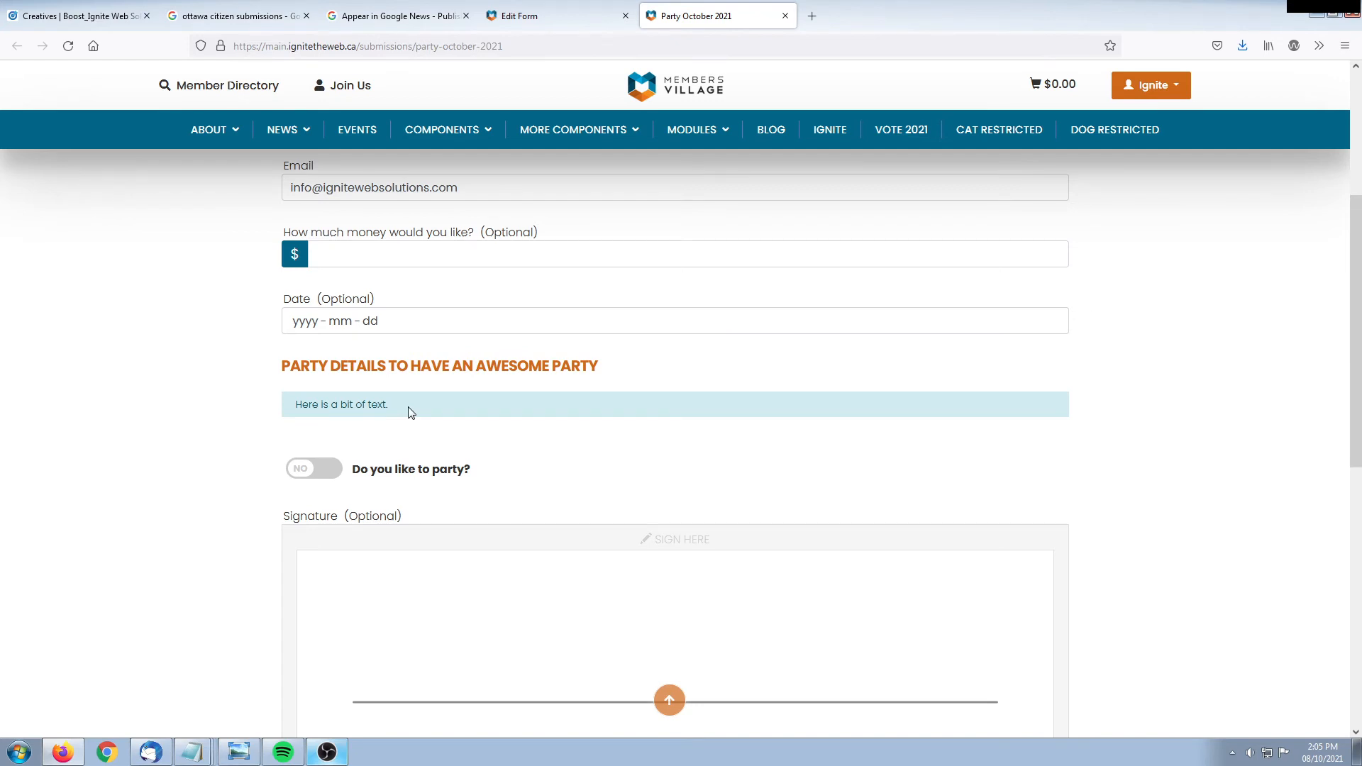
In the form editor, expand the CHOICES column types under Add Column
click(519, 15)
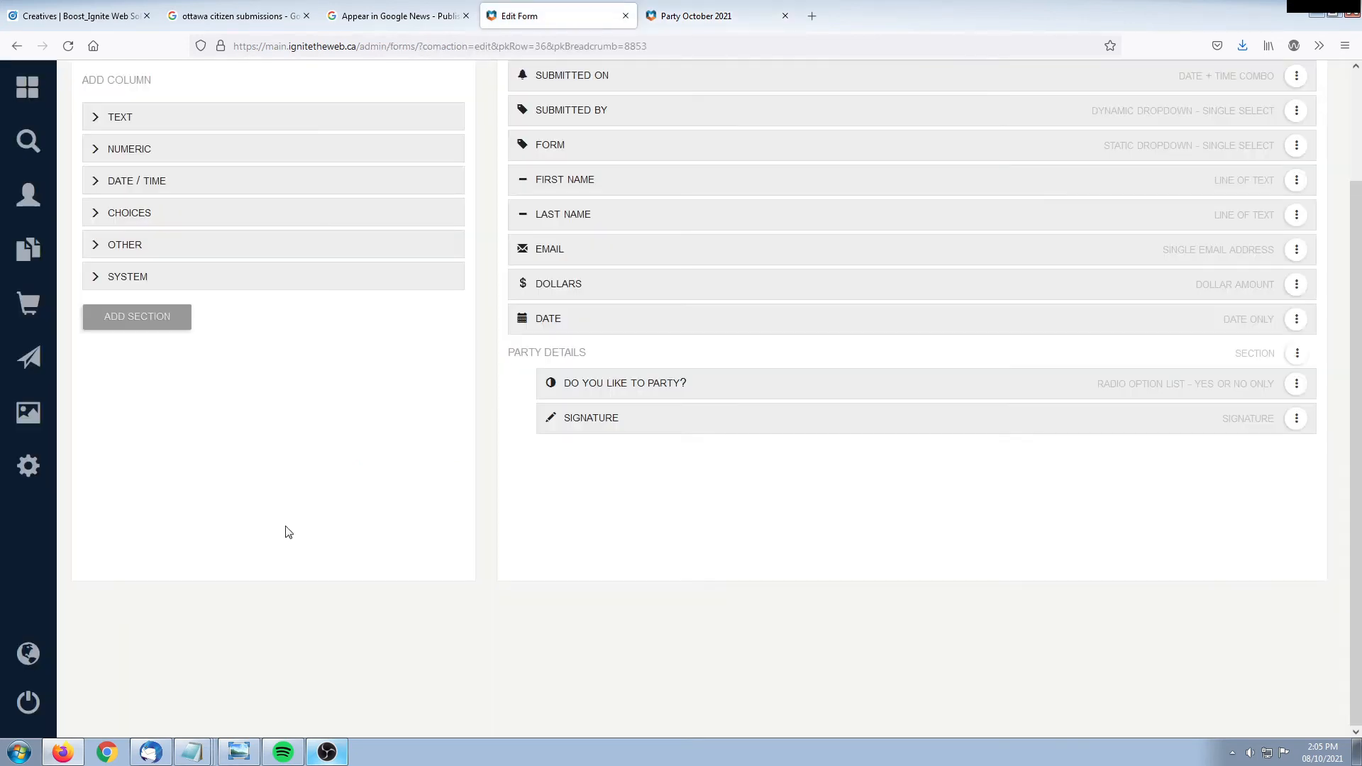
scroll(319, 497, up, 2)
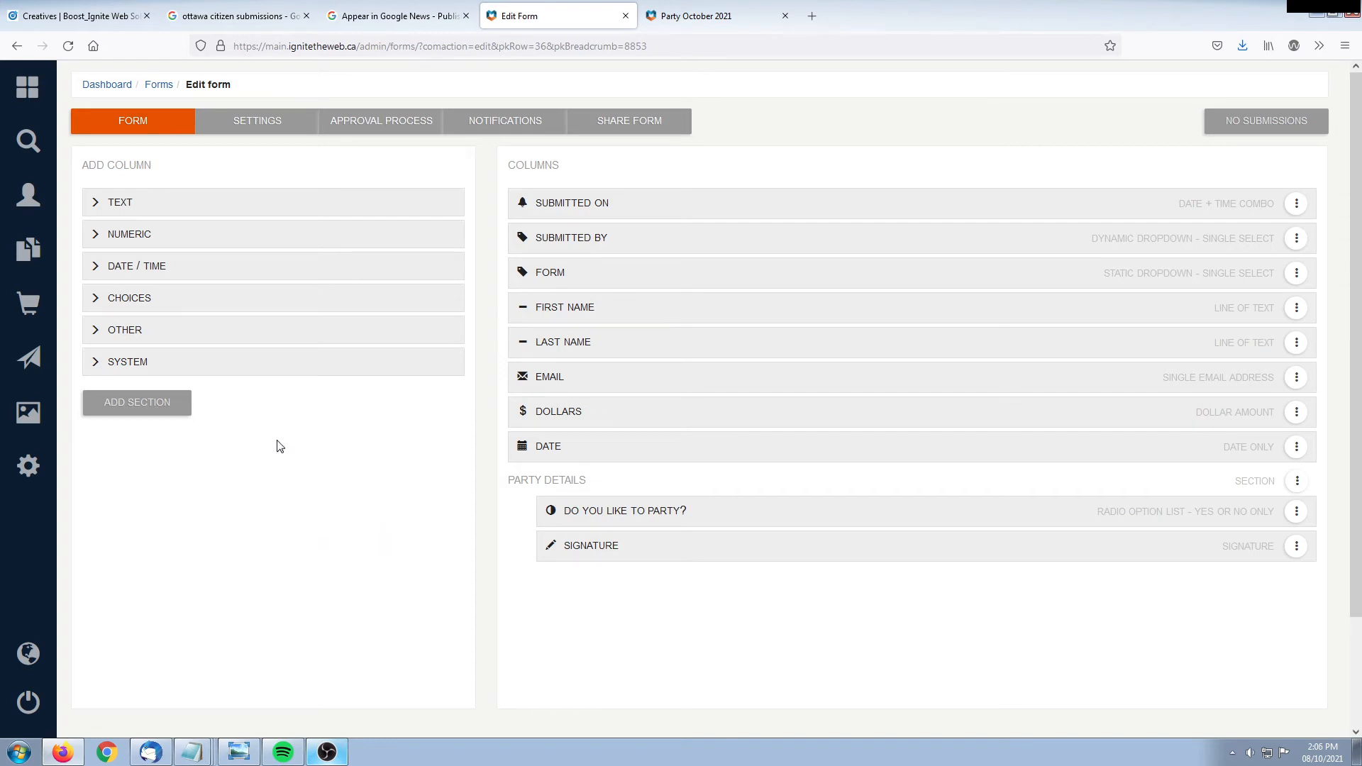
click(123, 299)
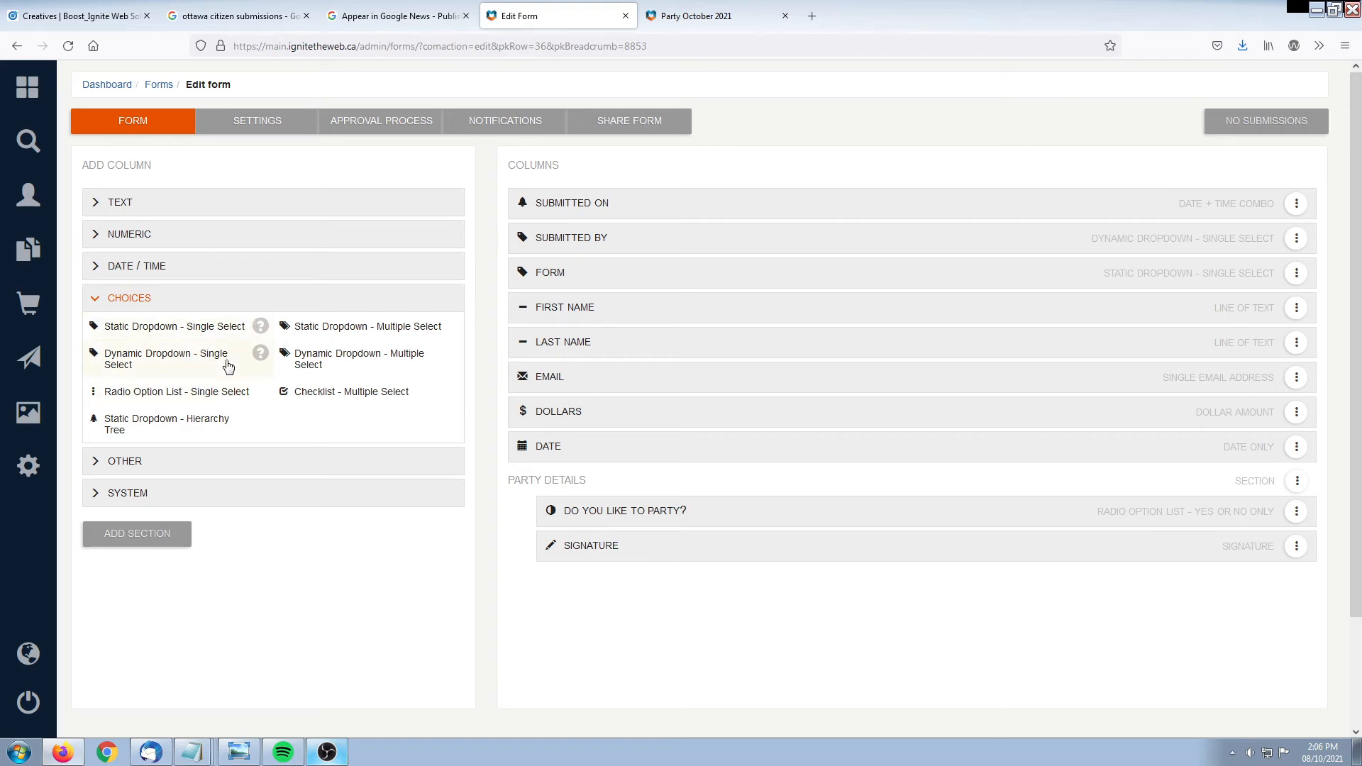
Add a Checklist - Multiple Select column with the header 'Colours'
click(373, 400)
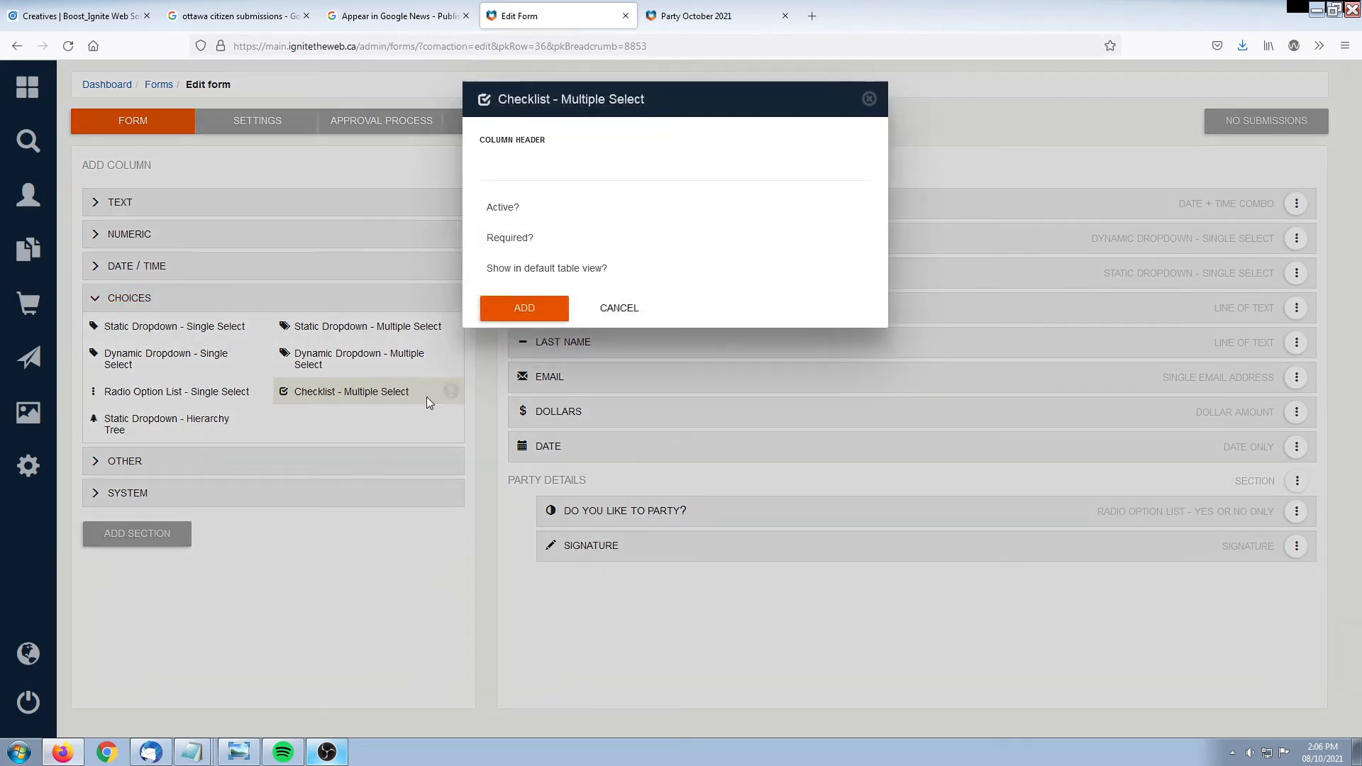
text(Colours)
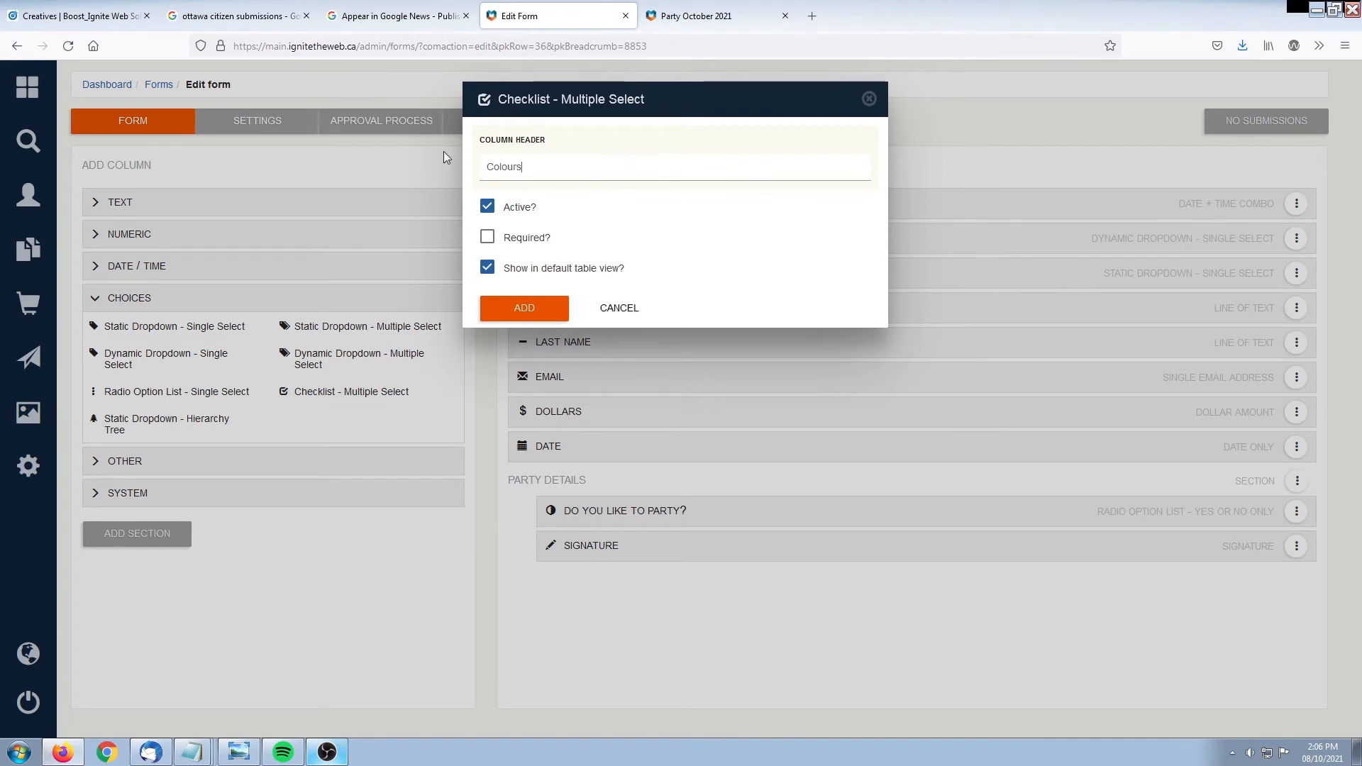
click(512, 318)
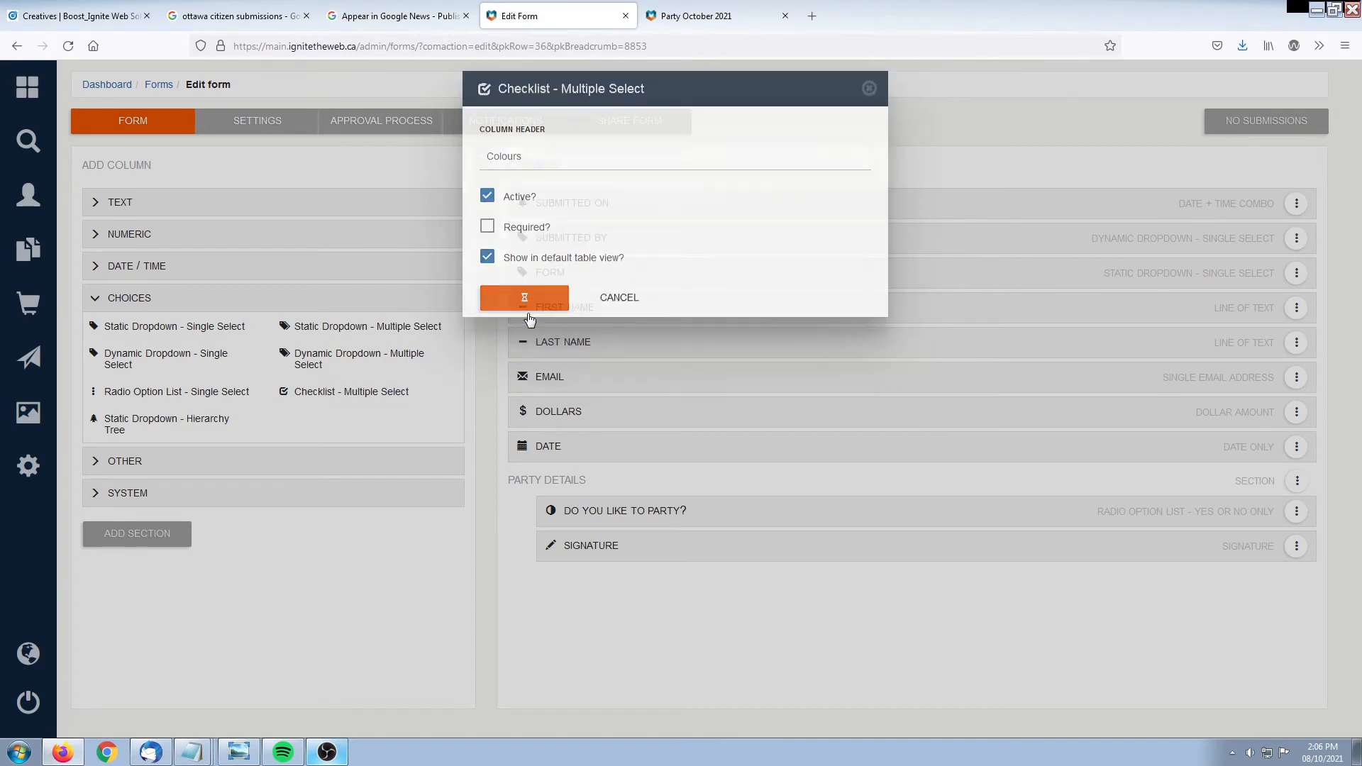
scroll(686, 667, down, 1)
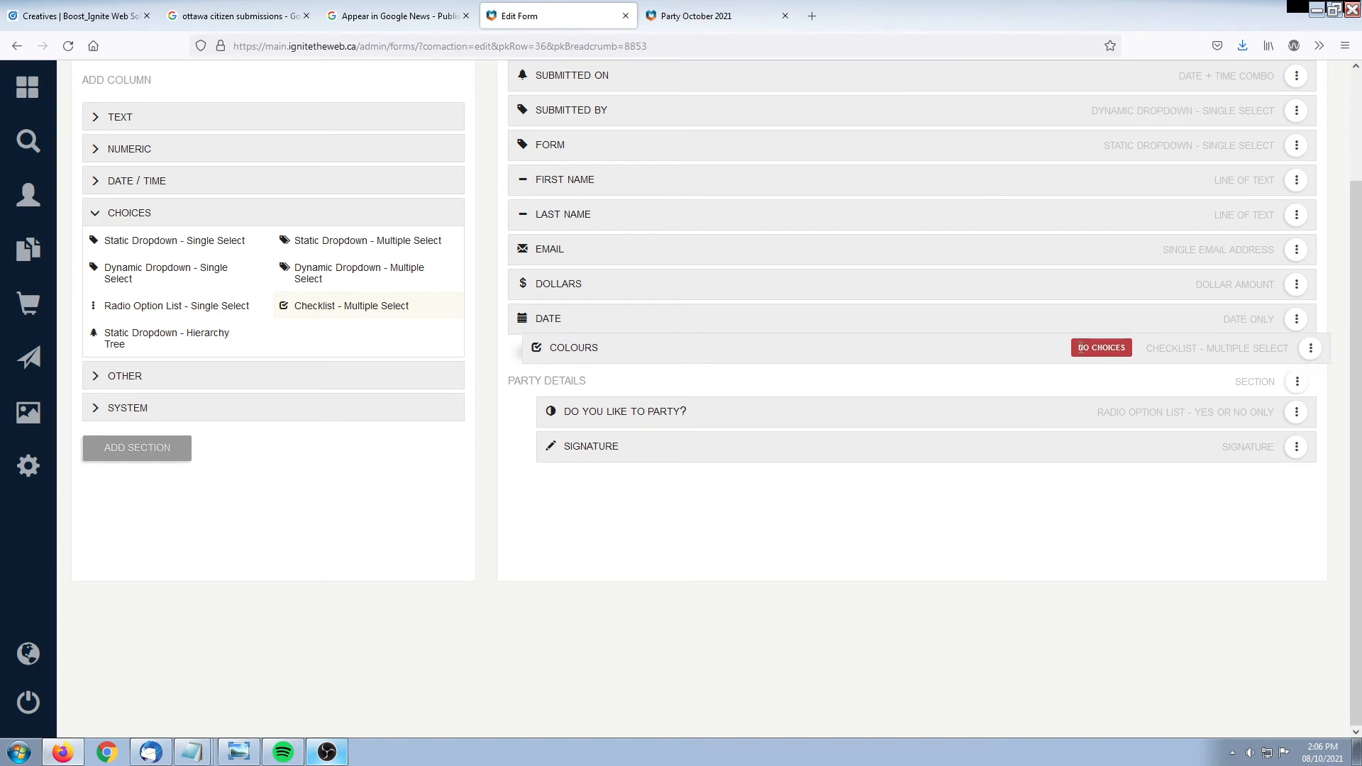
Confirm Colours appears on the reloaded public form, then return to the editor
key(ctrl+Tab)
key(F5)
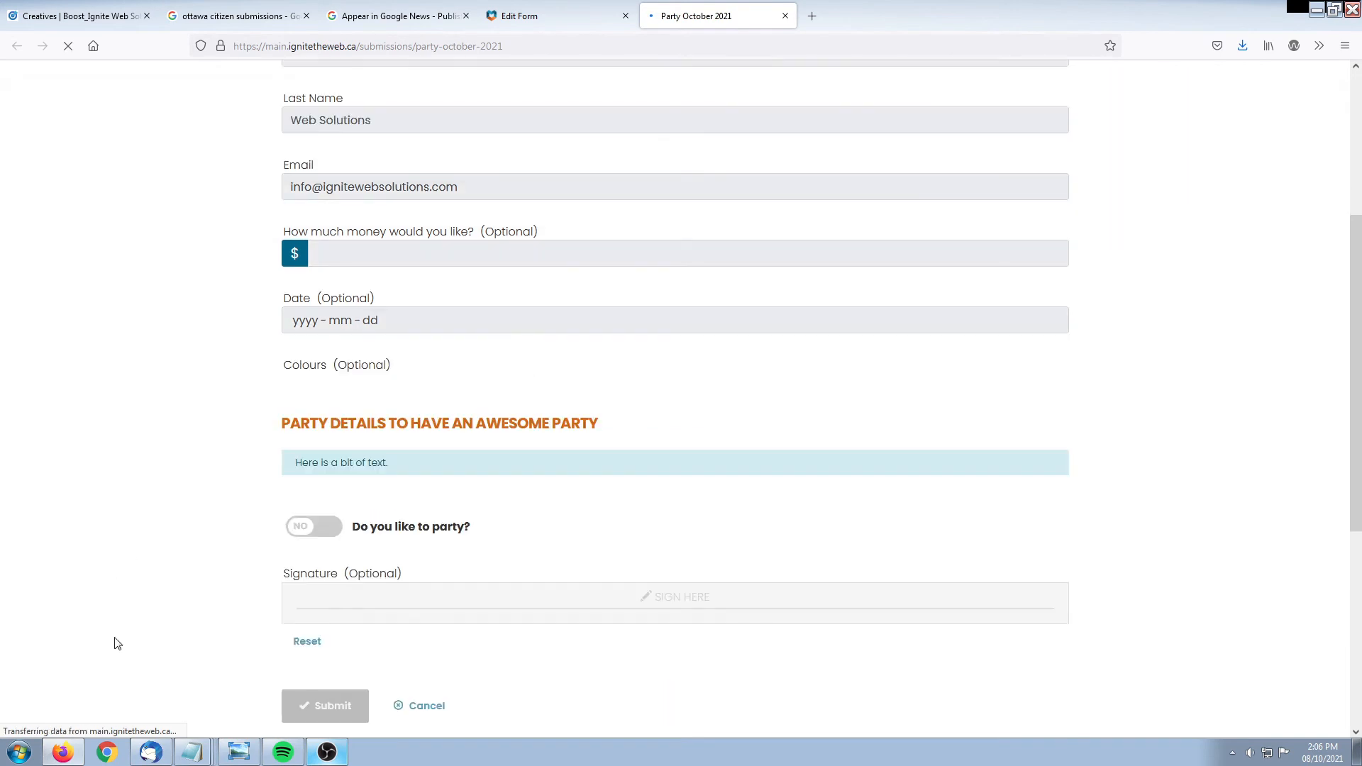
key(ctrl+shift+Tab)
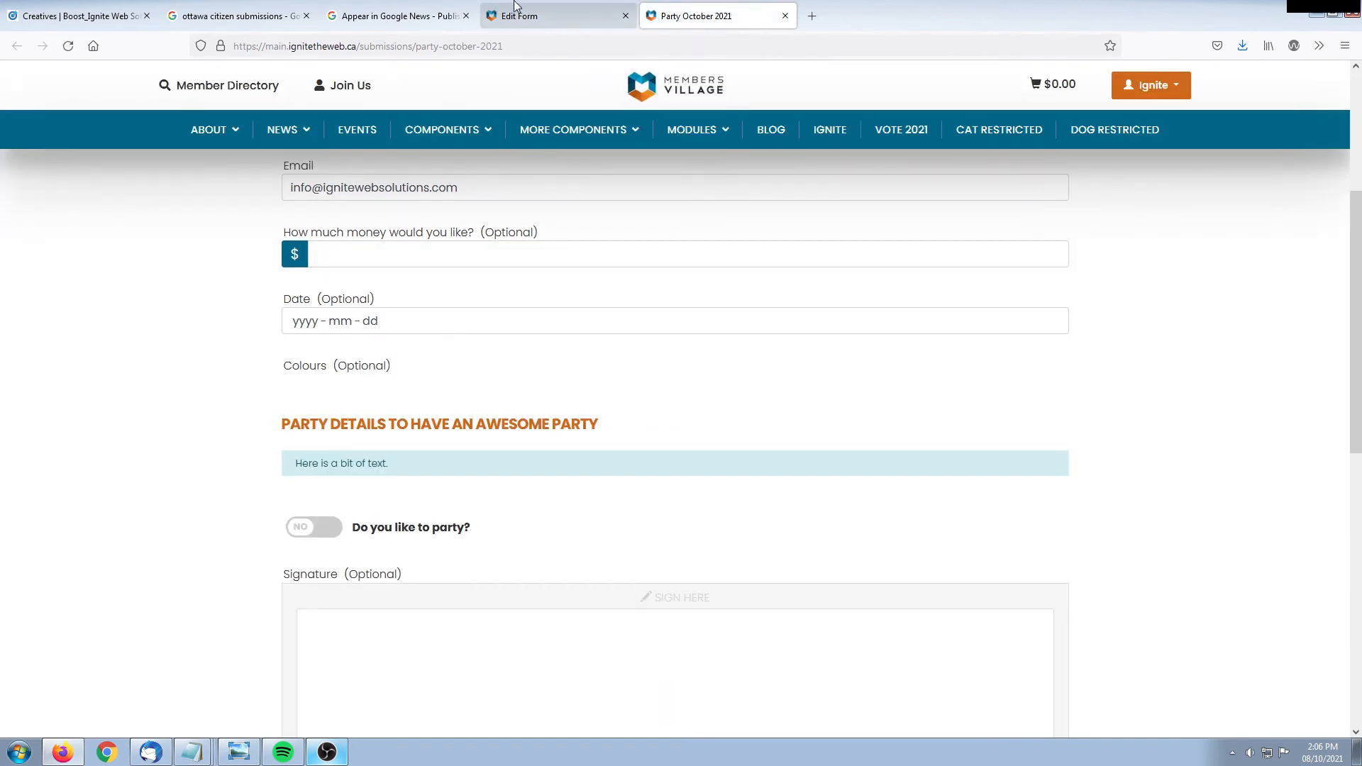
click(1298, 355)
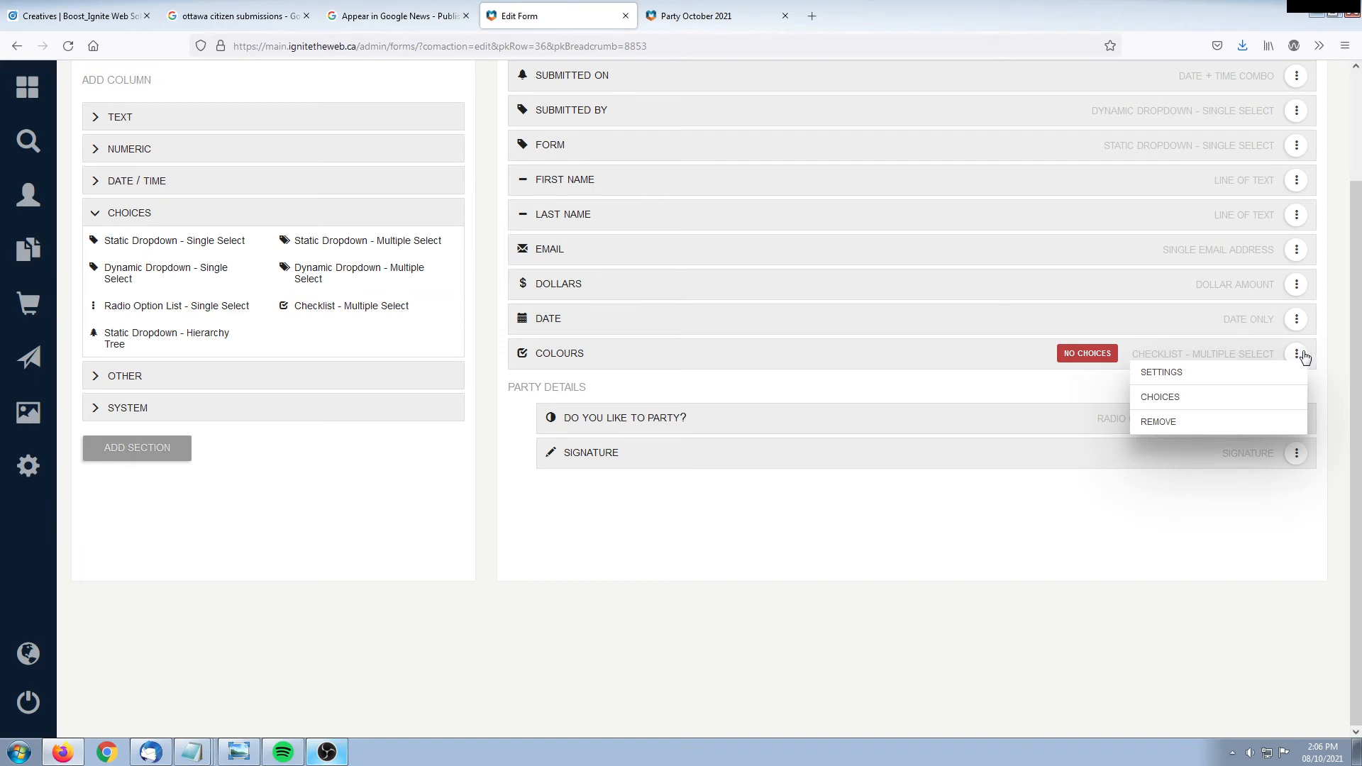
Give the Colours checklist the choices Red, Green and Blue, then view the public form
click(1152, 399)
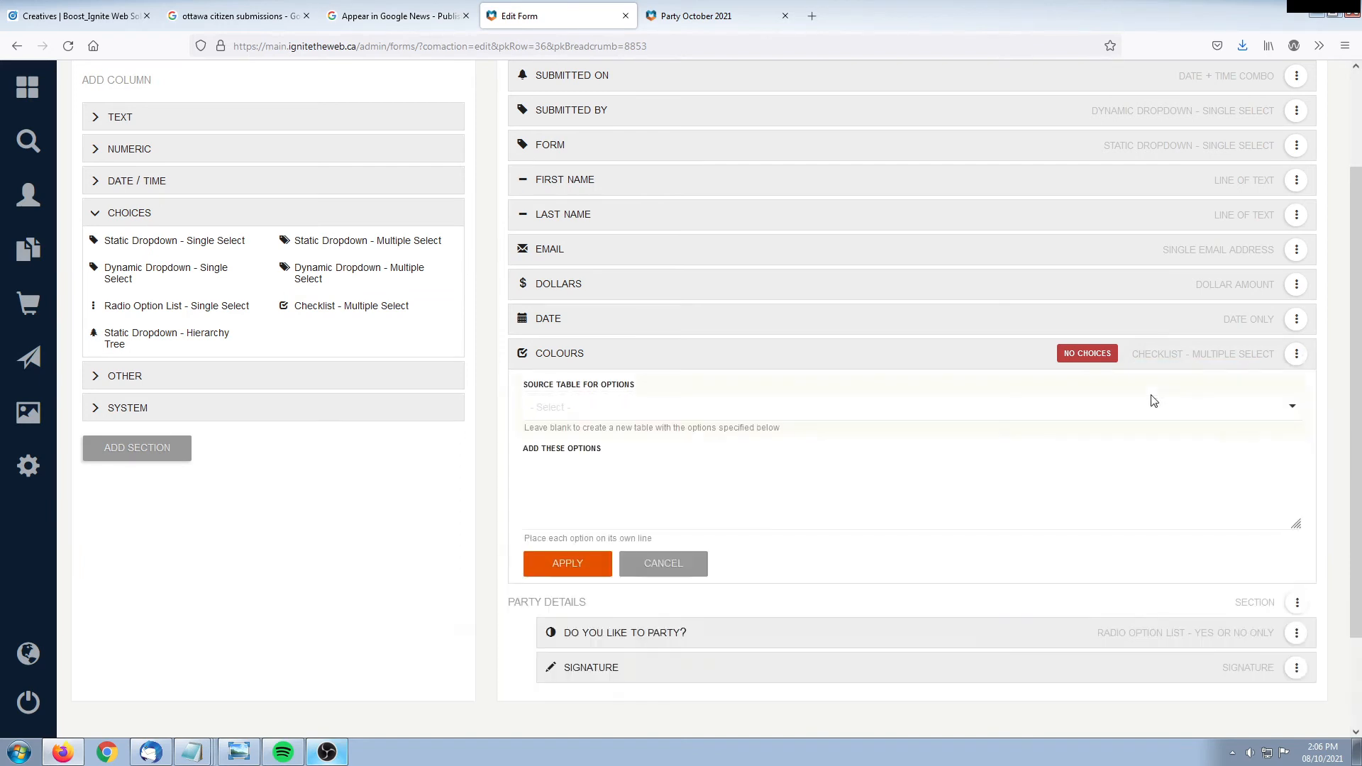
click(630, 351)
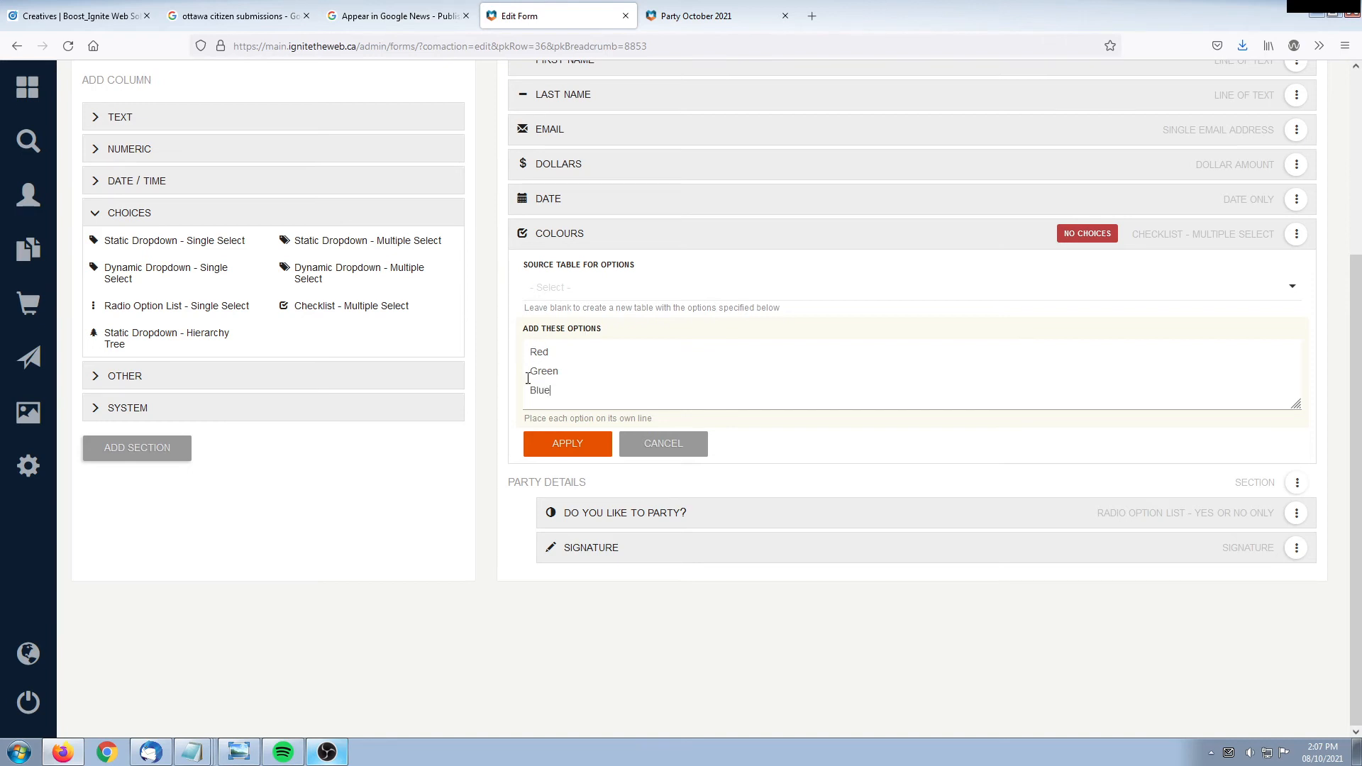
click(570, 444)
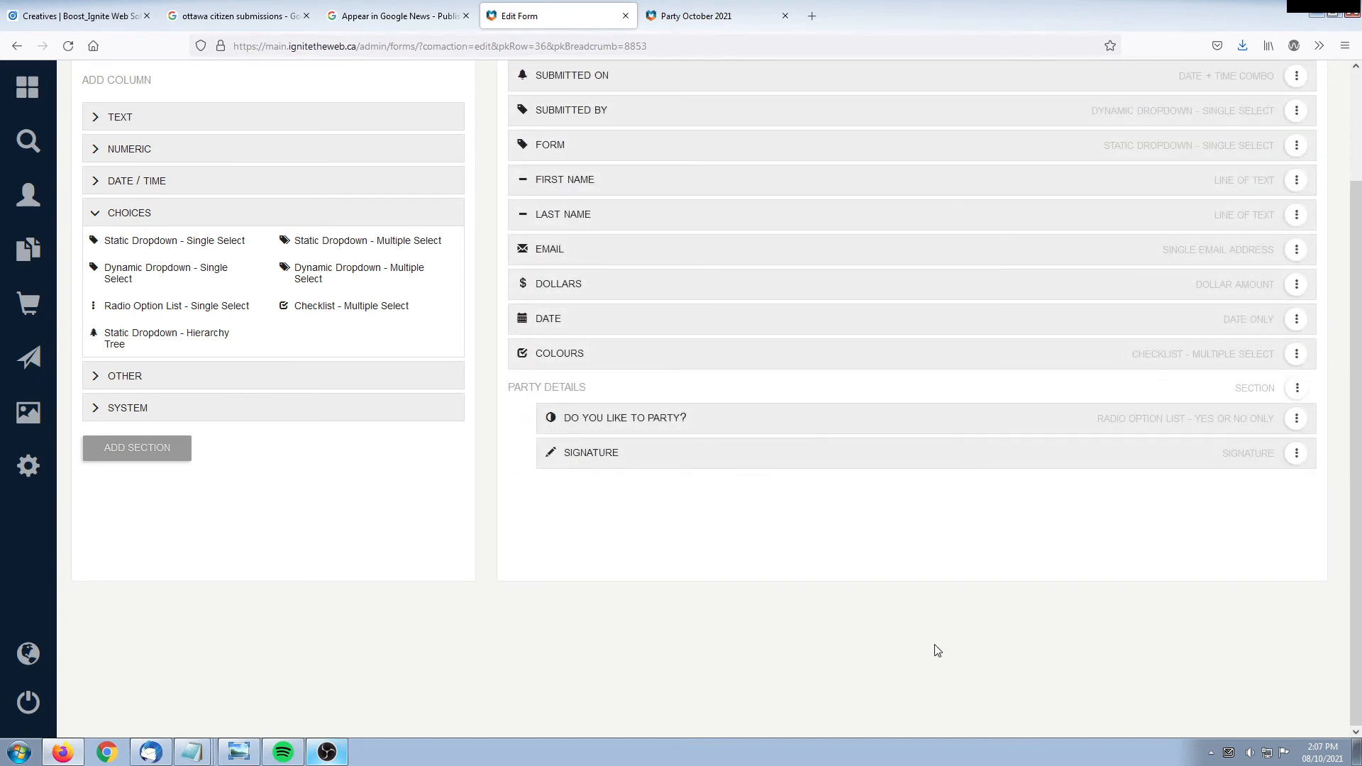
click(692, 11)
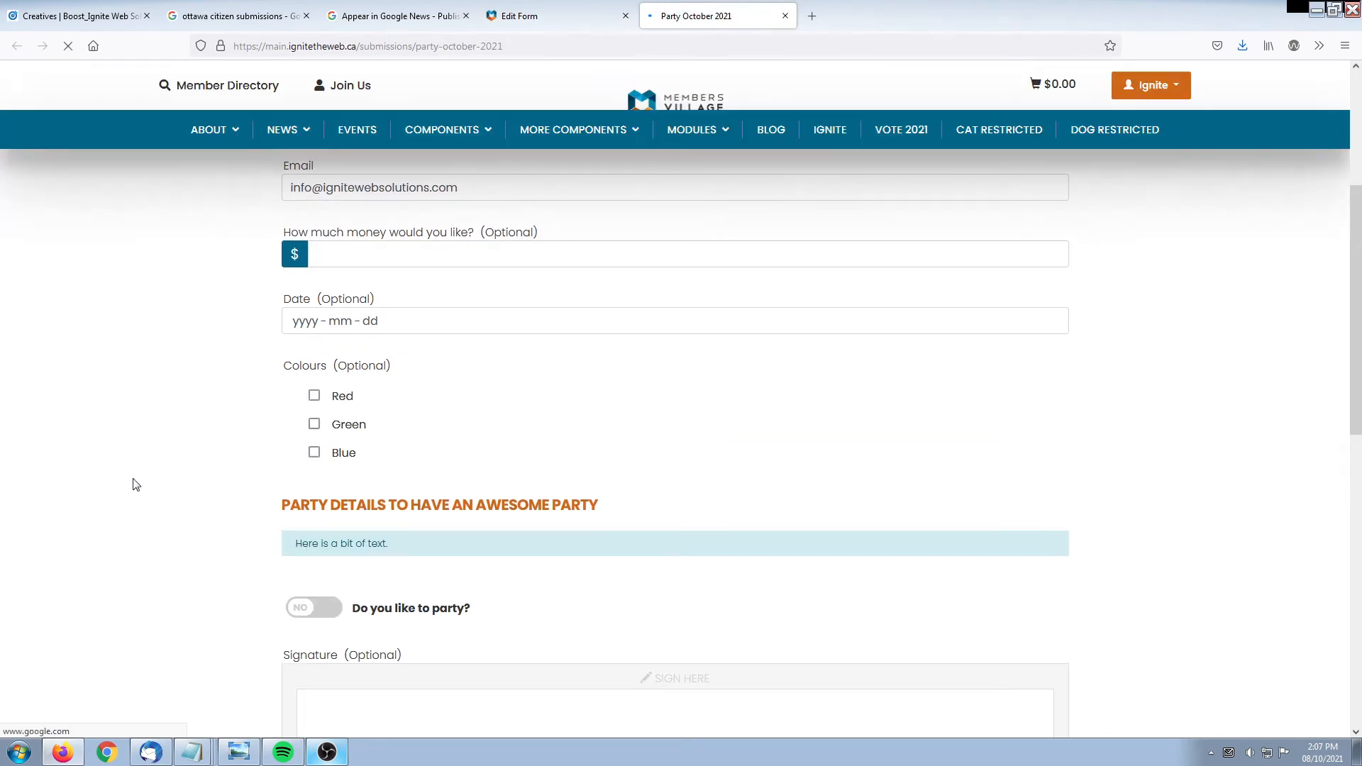
On the public form, tick the Colours options Green, Red and Blue
drag(287, 369, 395, 371)
click(463, 366)
drag(289, 373, 450, 370)
click(450, 370)
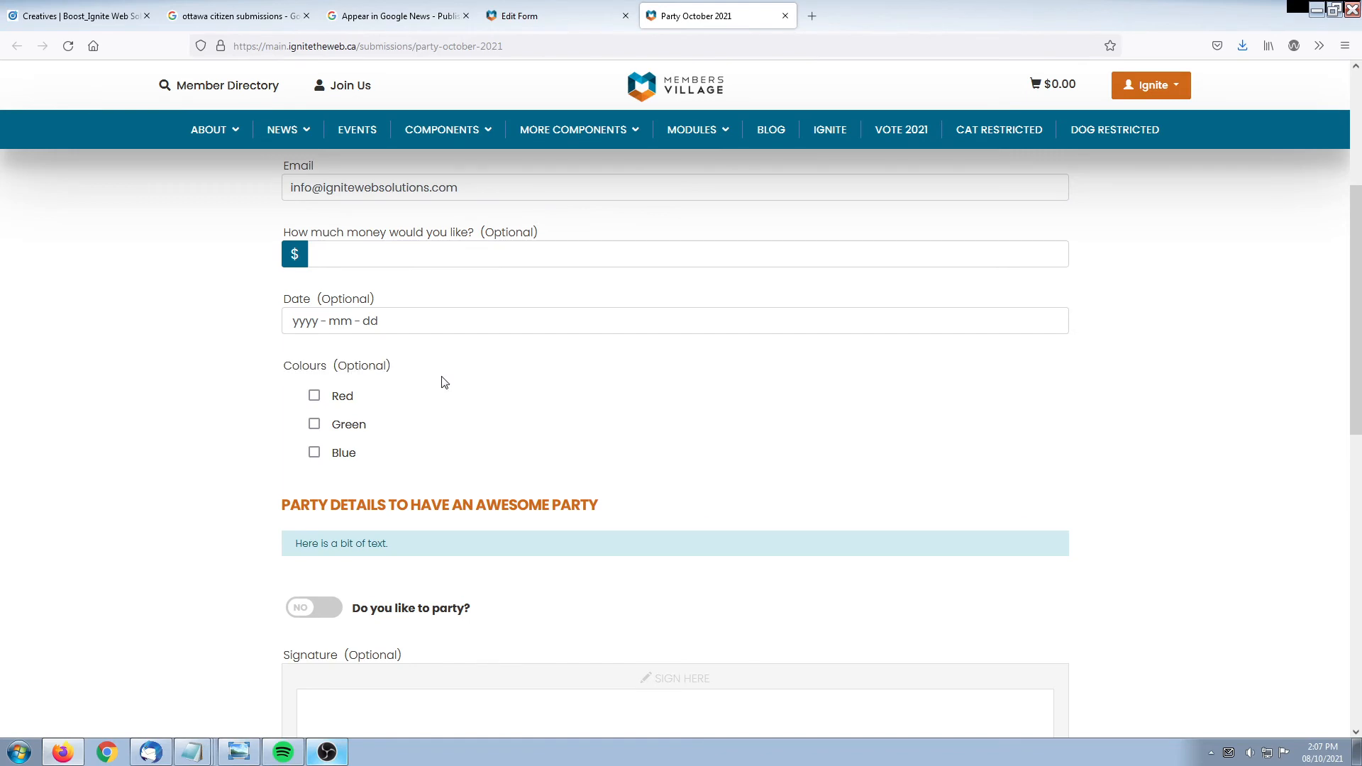
click(314, 426)
click(315, 399)
click(314, 453)
Return to the form editor and open the form's SETTINGS
click(574, 17)
scroll(818, 496, up, 2)
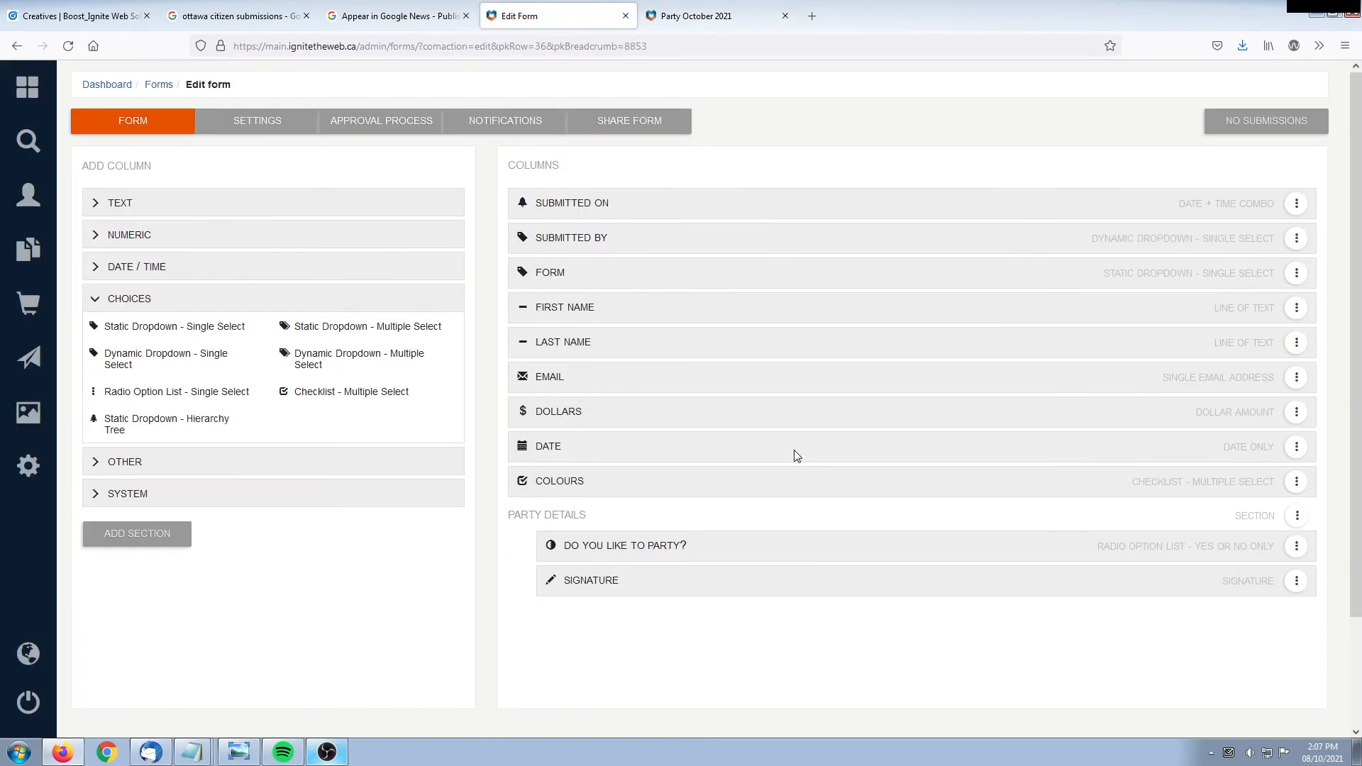
click(260, 124)
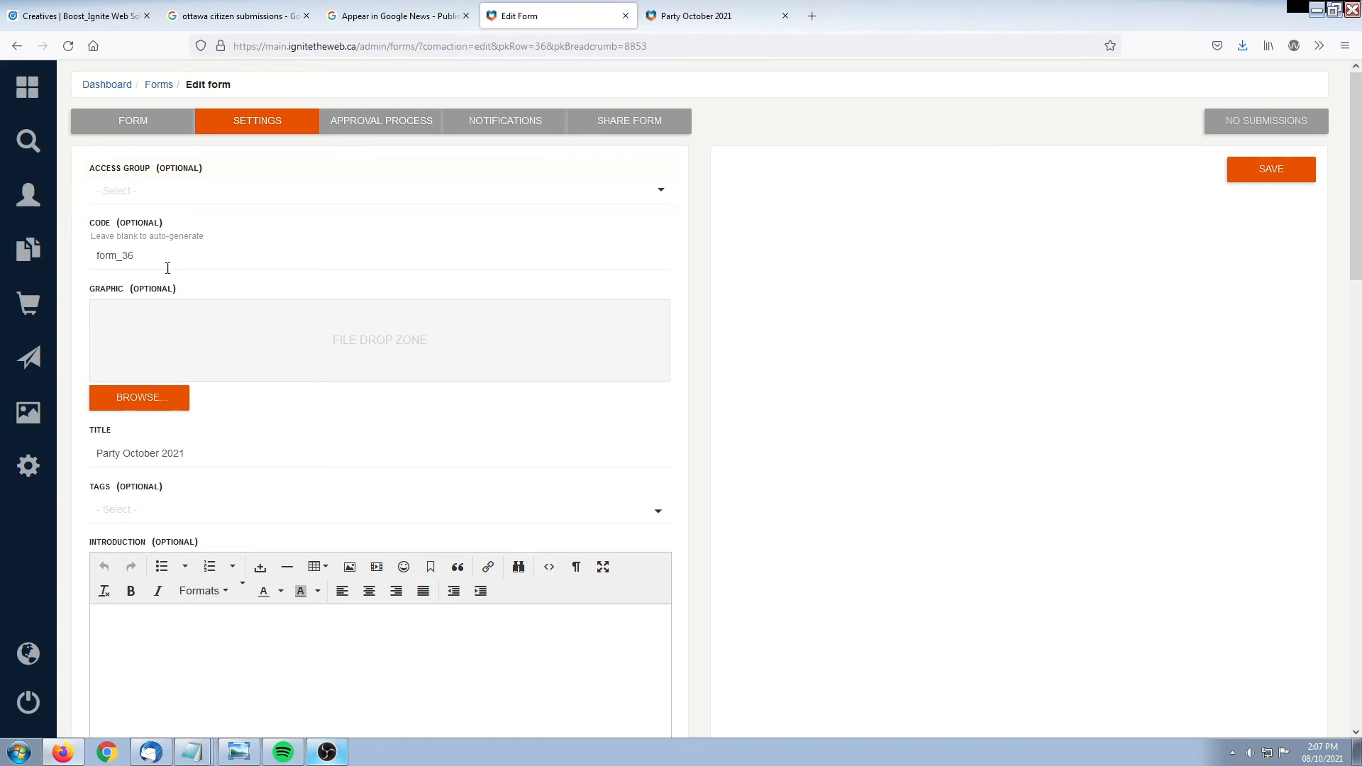
Set the form introduction to 'Here is my introduction.' and save the settings
mouse_move(93, 434)
mouse_down()
mouse_move(139, 434)
mouse_move(137, 458)
mouse_move(92, 455)
mouse_up()
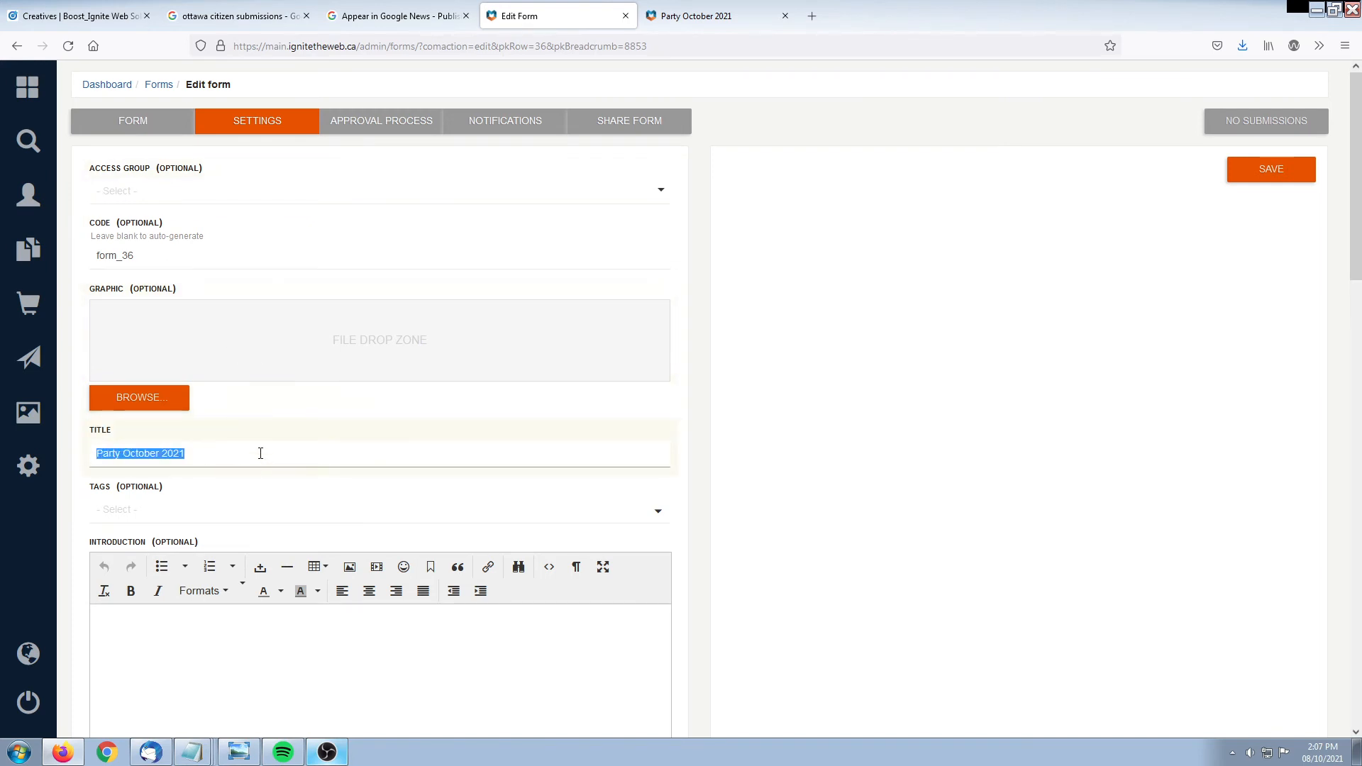
scroll(260, 452, down, 3)
click(301, 453)
text(Here is my introd)
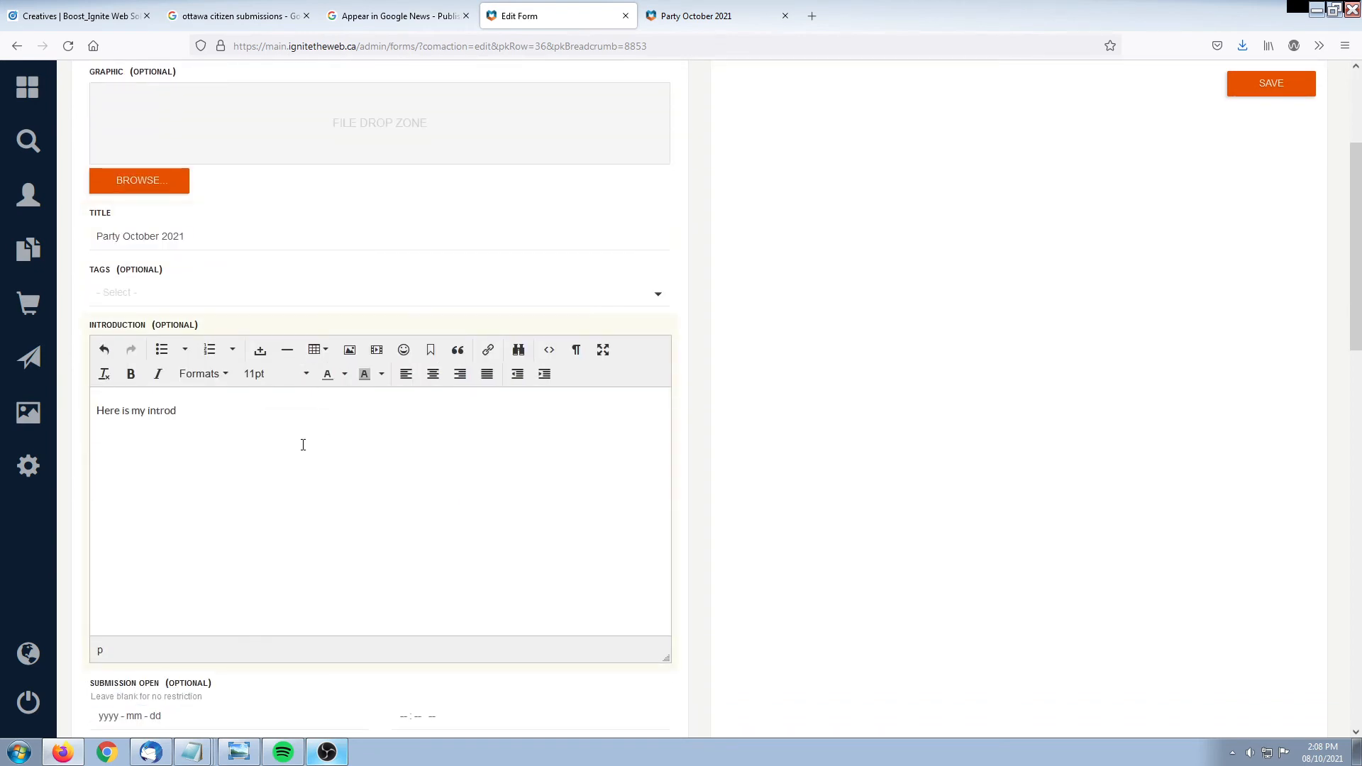
text(uction.)
click(1275, 84)
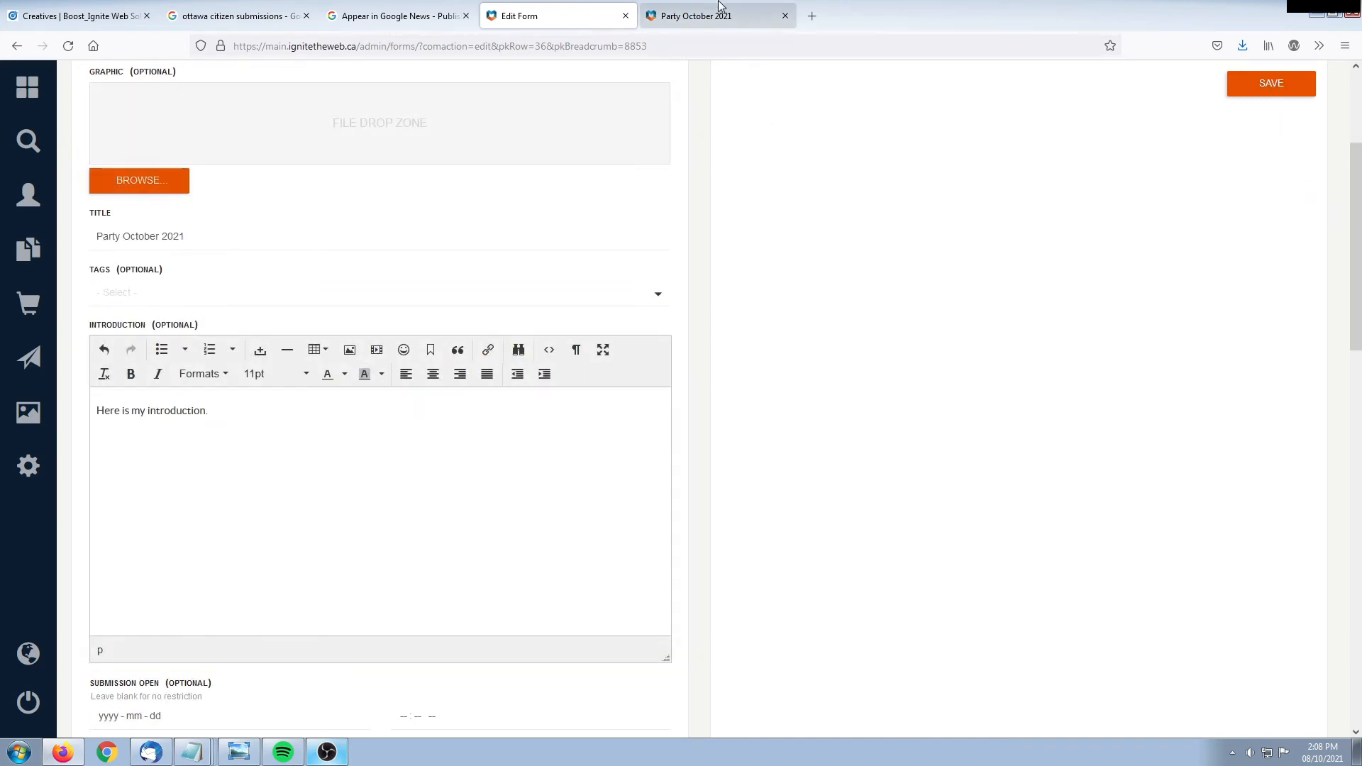
Reload the public form to confirm the introduction, then return to the editor
click(718, 15)
scroll(344, 478, up, 5)
key(F5)
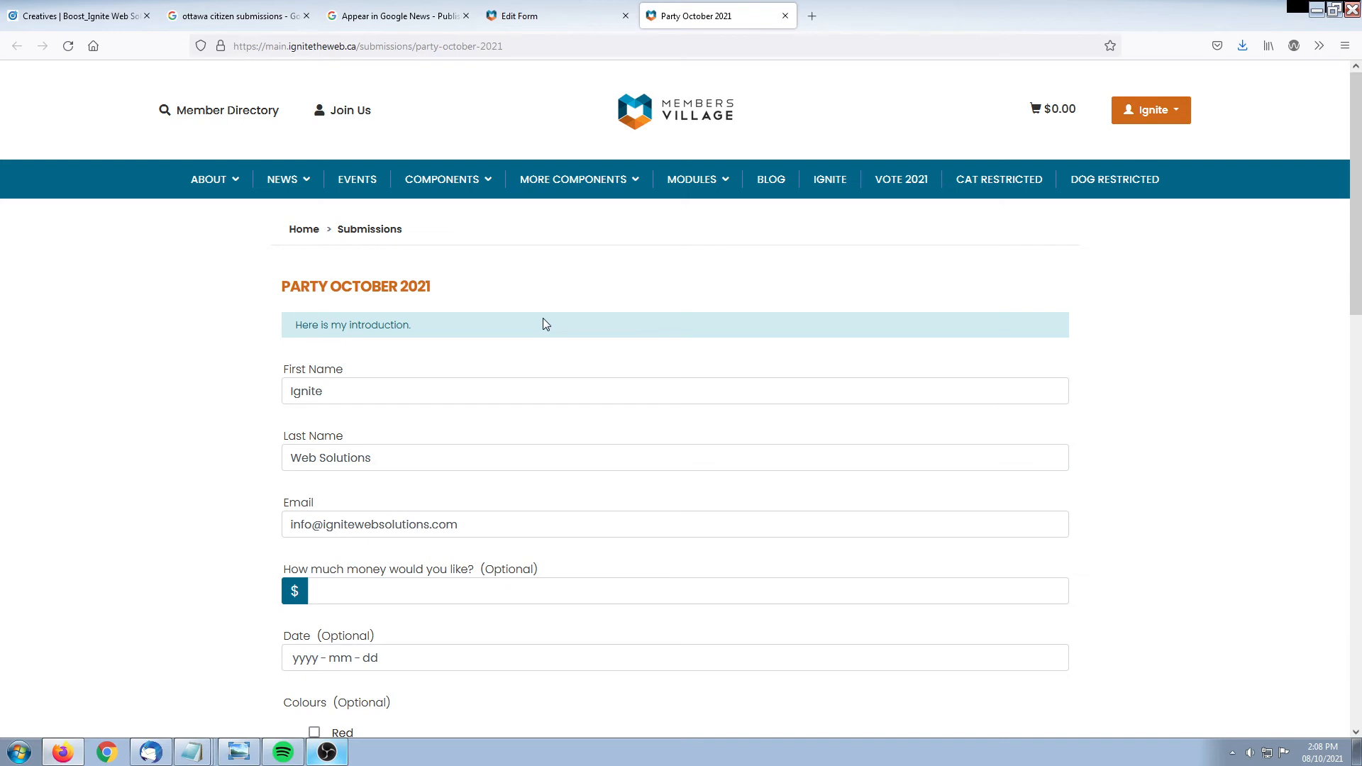
scroll(106, 447, down, 7)
drag(294, 376, 428, 379)
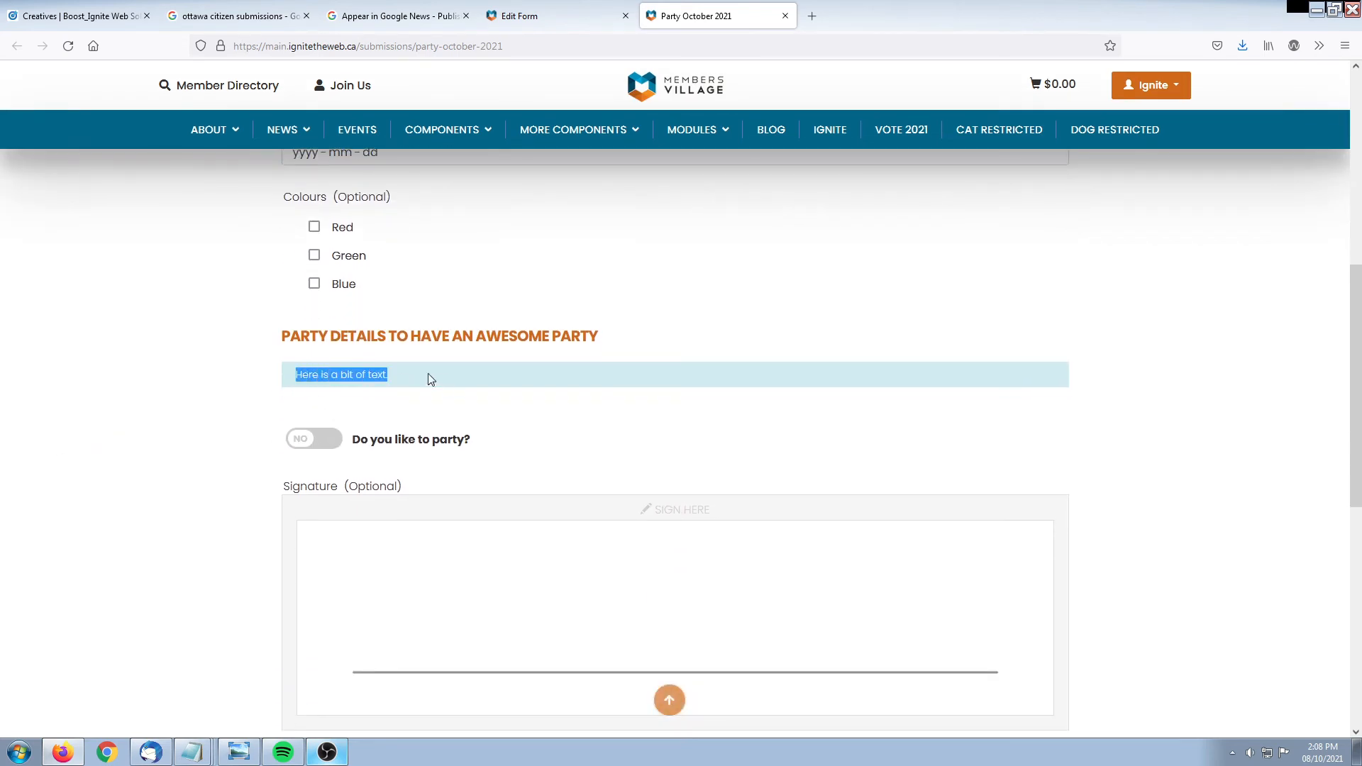
click(554, 15)
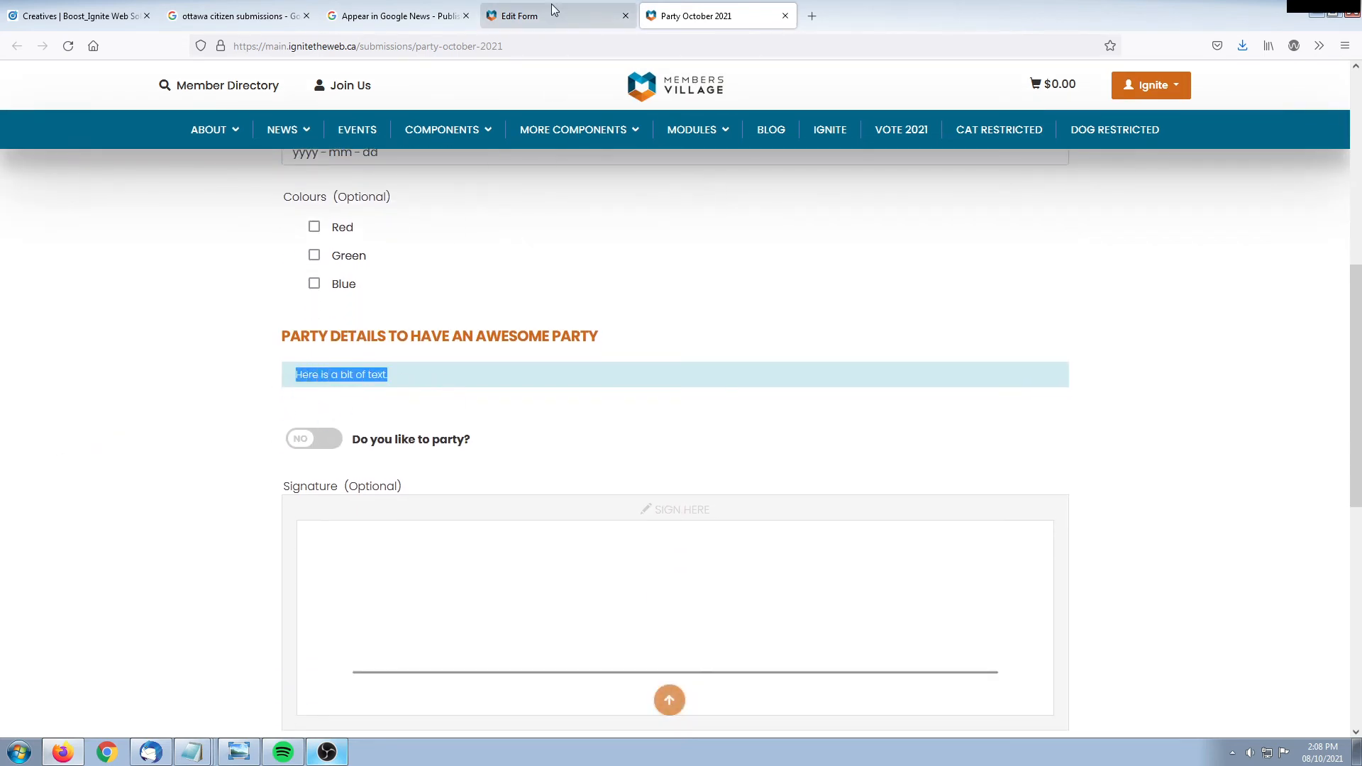
scroll(444, 557, down, 4)
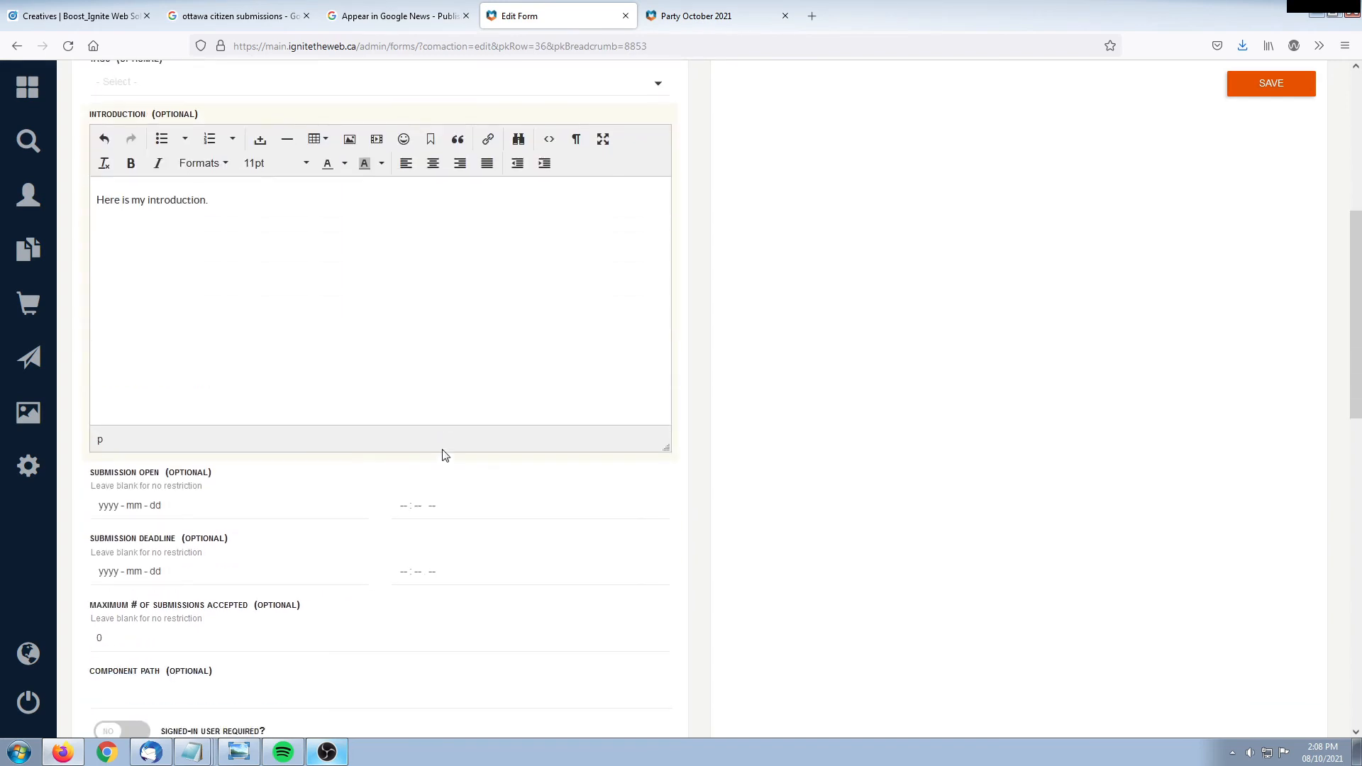
Review the submission open date and deadline options, leaving them unchanged
drag(92, 393, 204, 393)
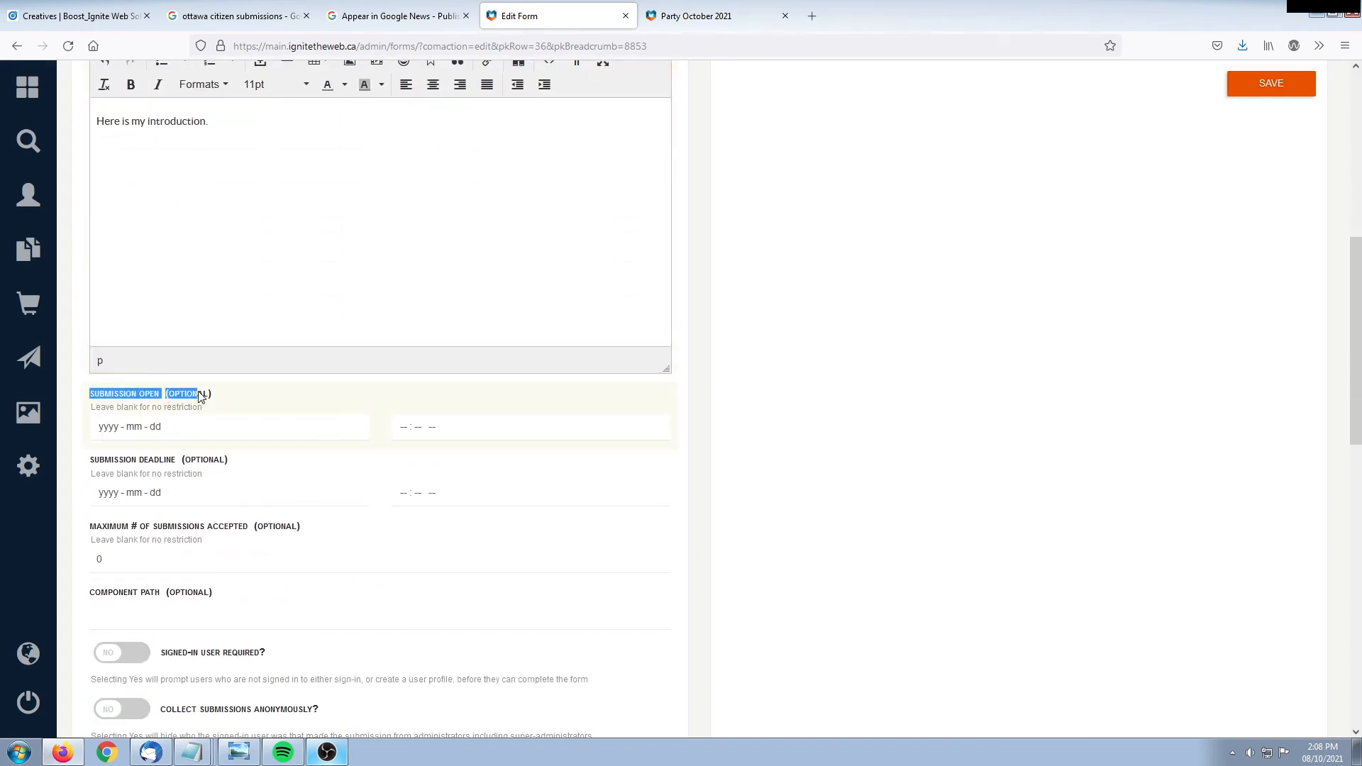
click(94, 467)
drag(95, 467, 249, 465)
click(250, 466)
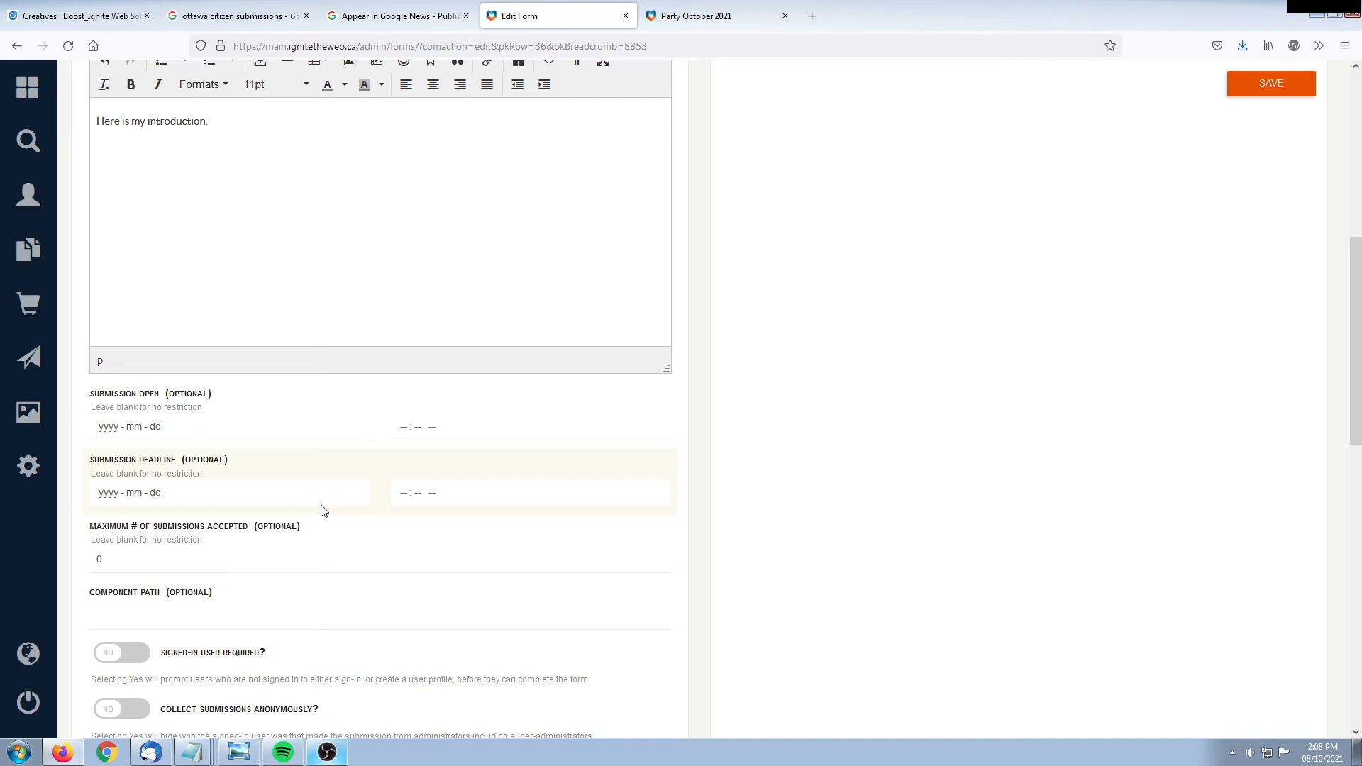
scroll(301, 508, down, 1)
drag(177, 484, 82, 479)
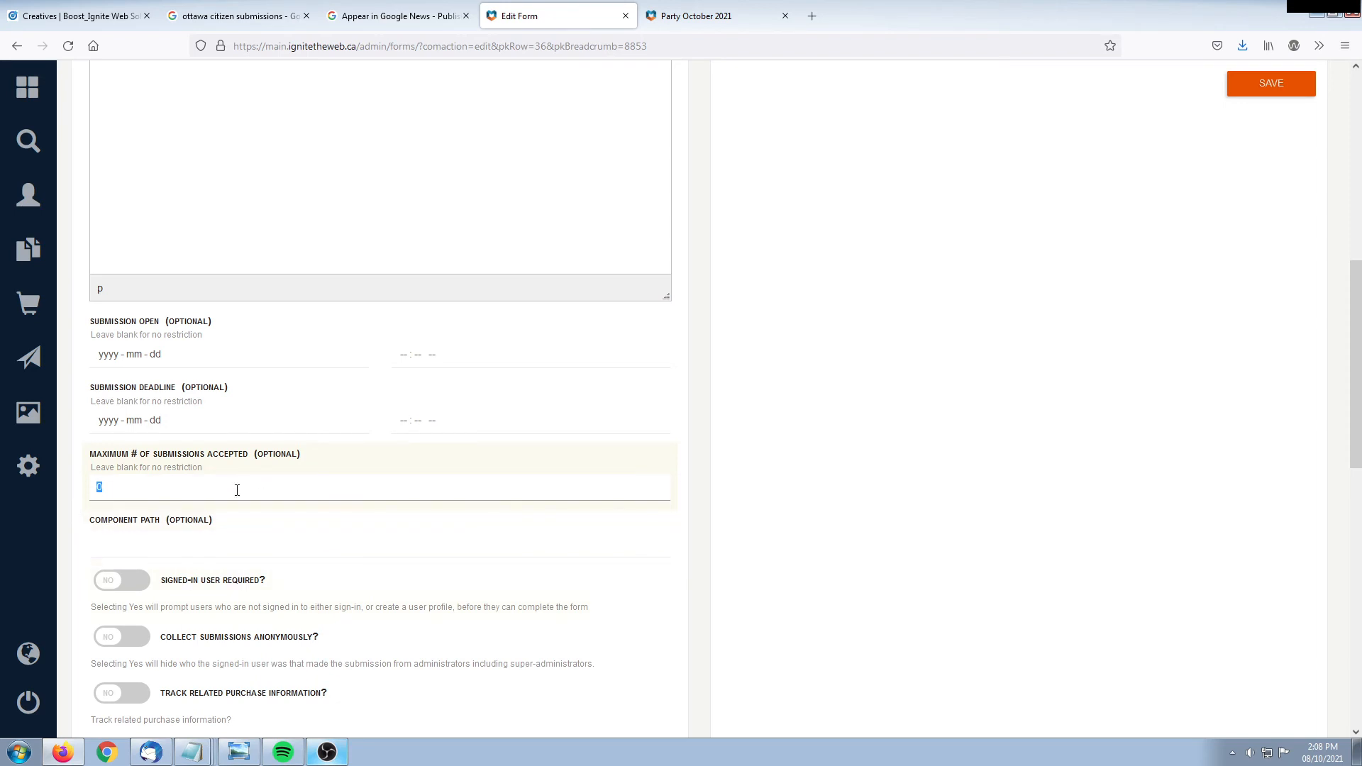
scroll(860, 396, down, 6)
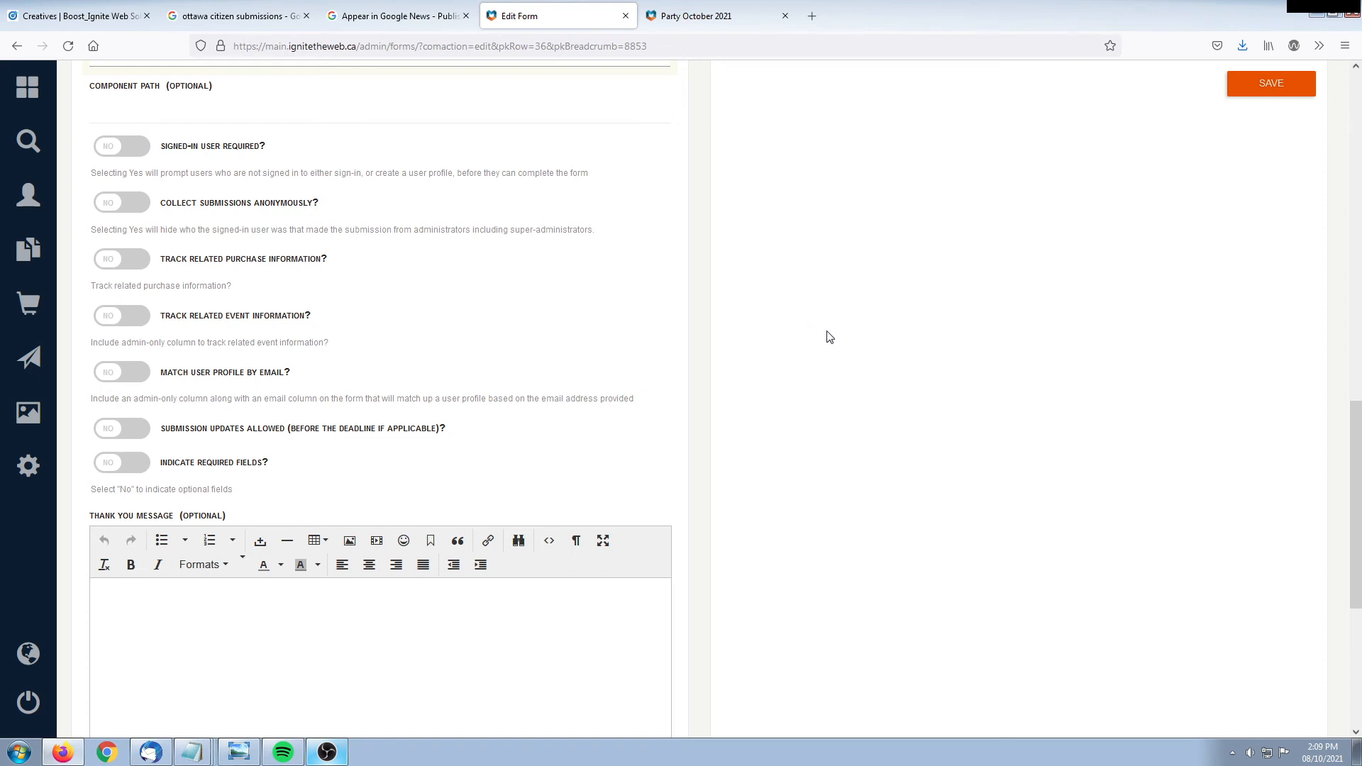
Toggle Signed-in User Required on and back off, then view the public Party October 2021 form
click(106, 147)
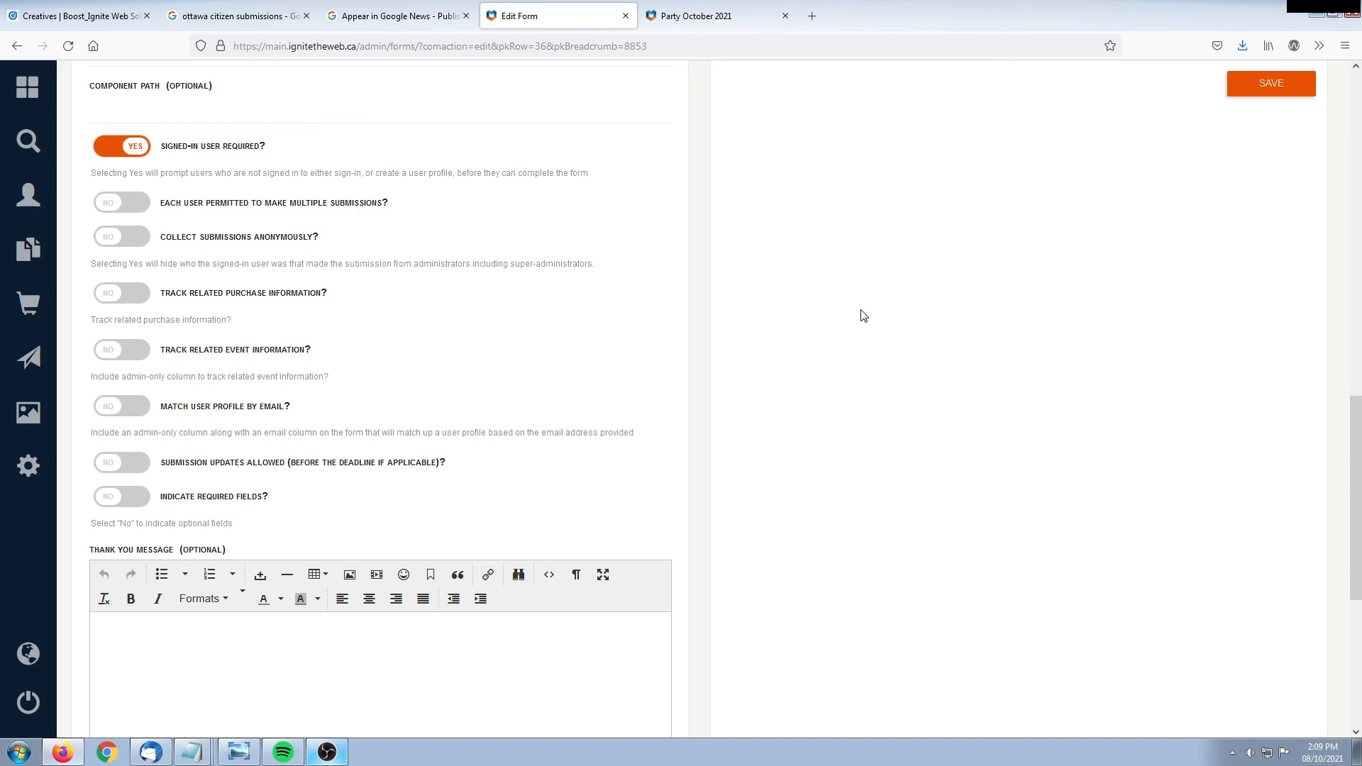
click(139, 147)
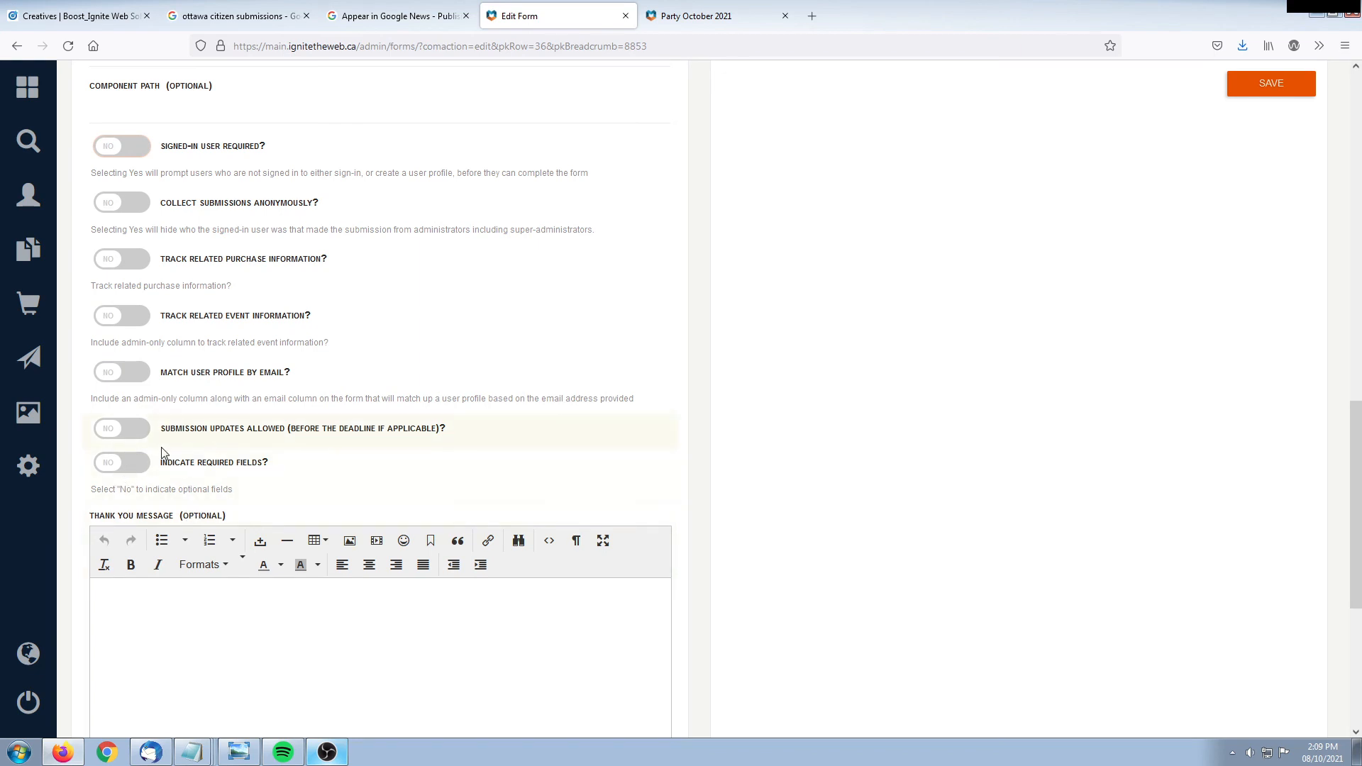
click(692, 13)
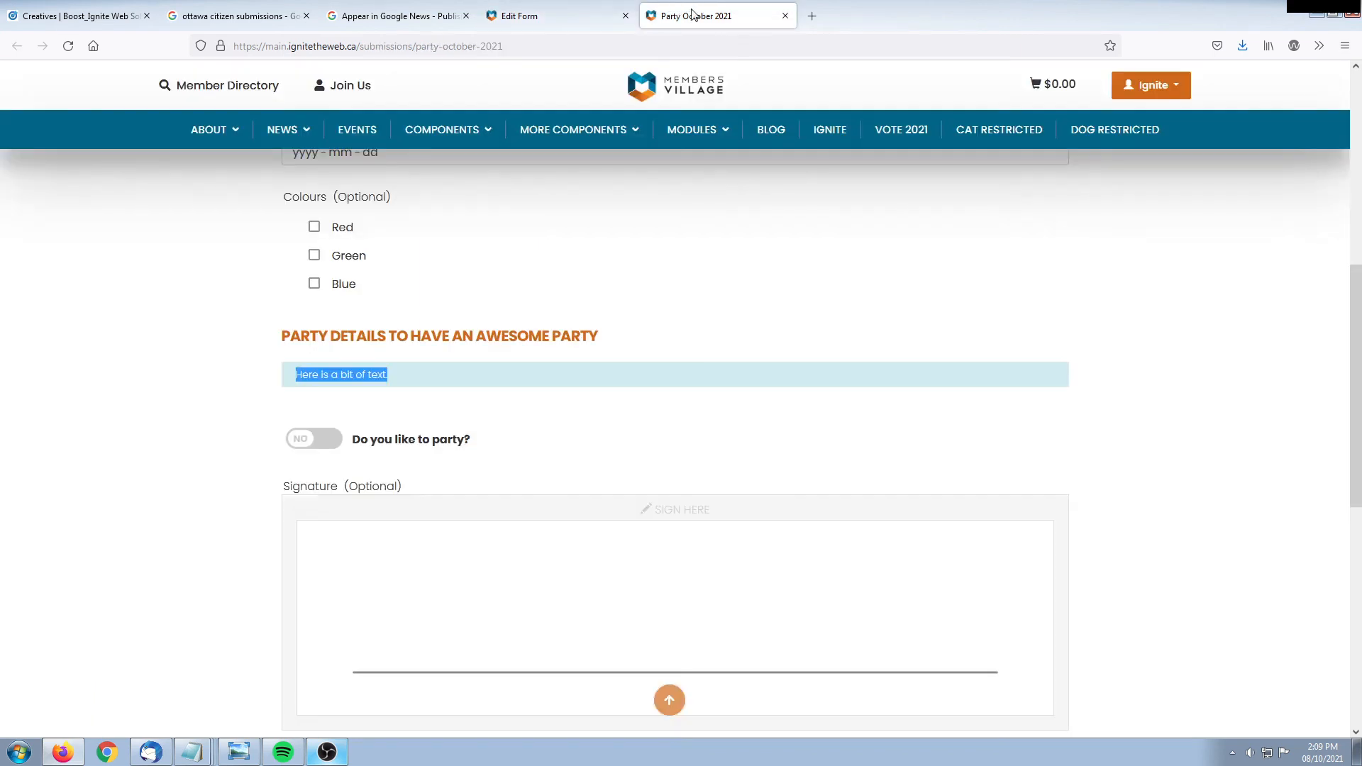
Check the public form's heading, First Name field and optional money question, then return to editing
scroll(181, 514, up, 6)
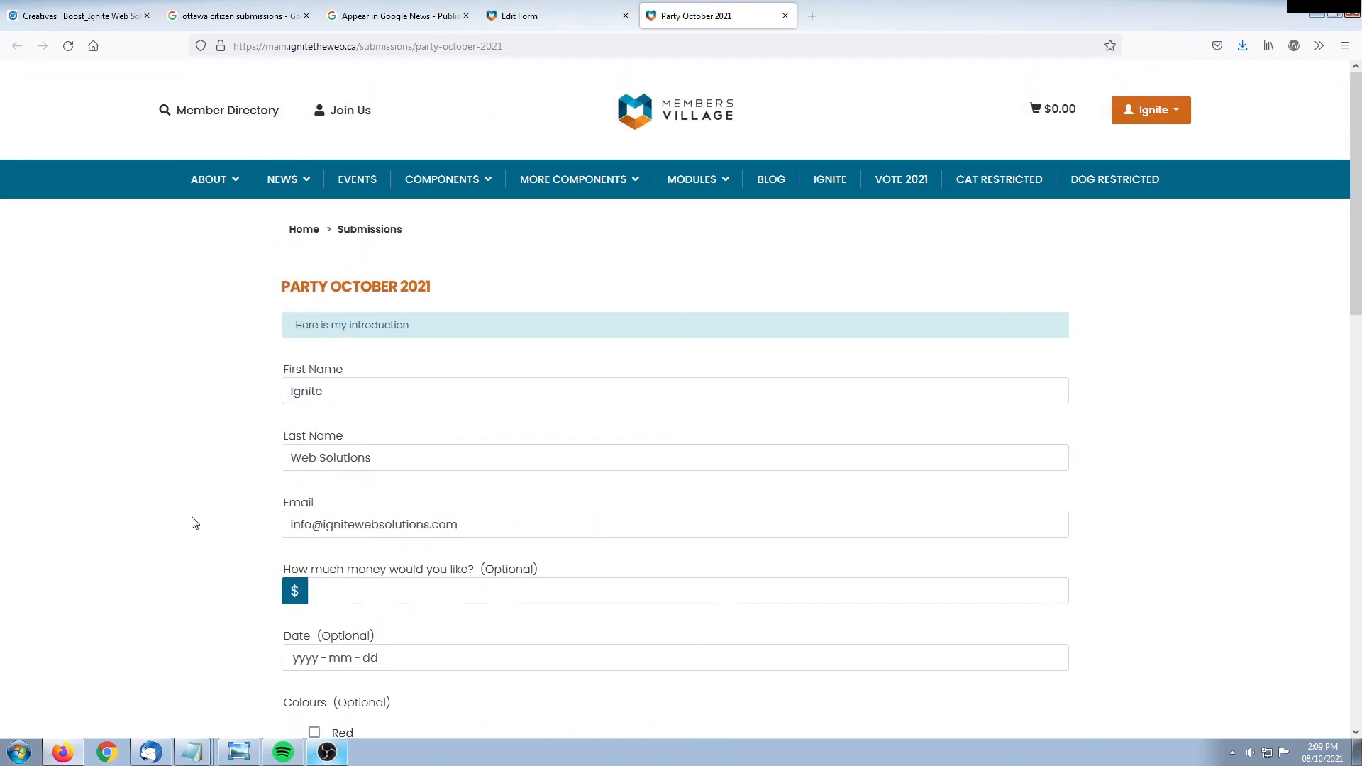
drag(283, 287, 435, 280)
click(440, 280)
drag(284, 369, 366, 368)
scroll(216, 429, down, 2)
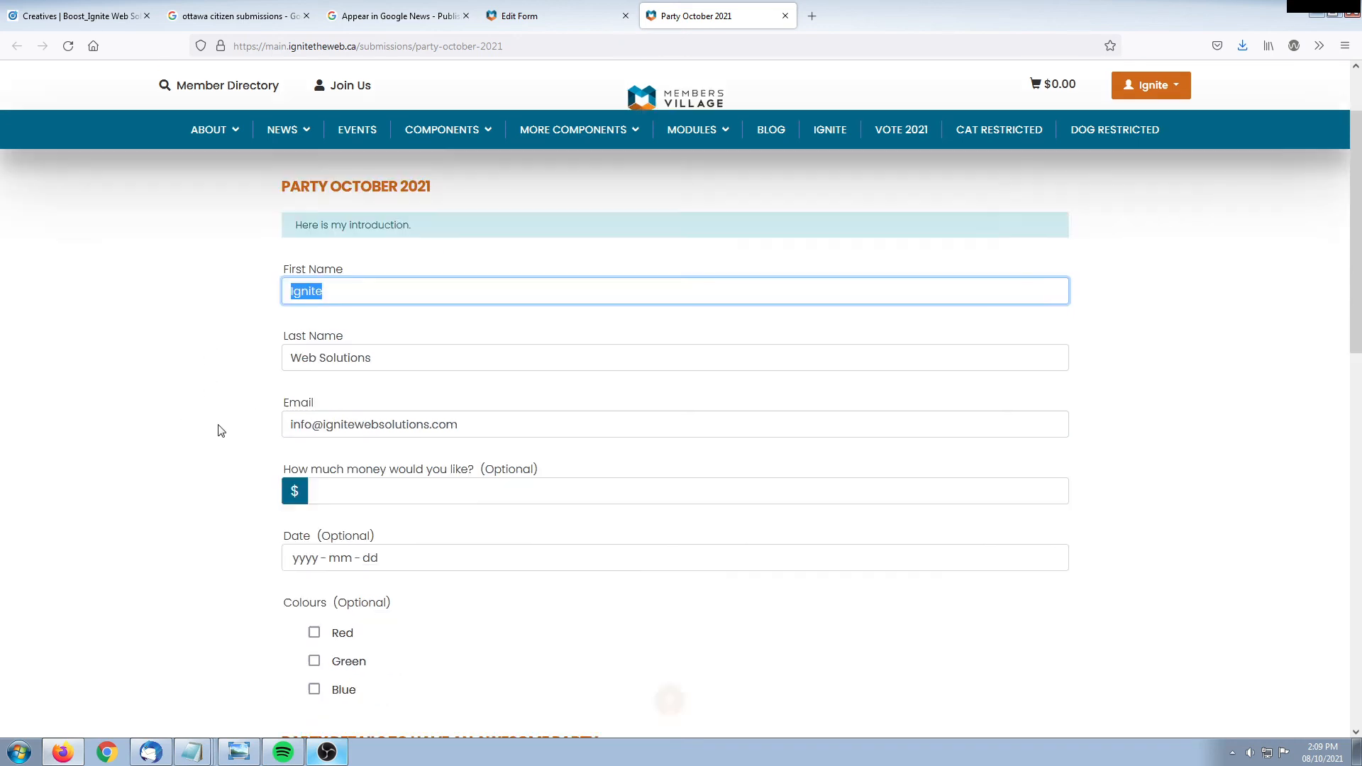
drag(284, 425, 618, 423)
click(128, 447)
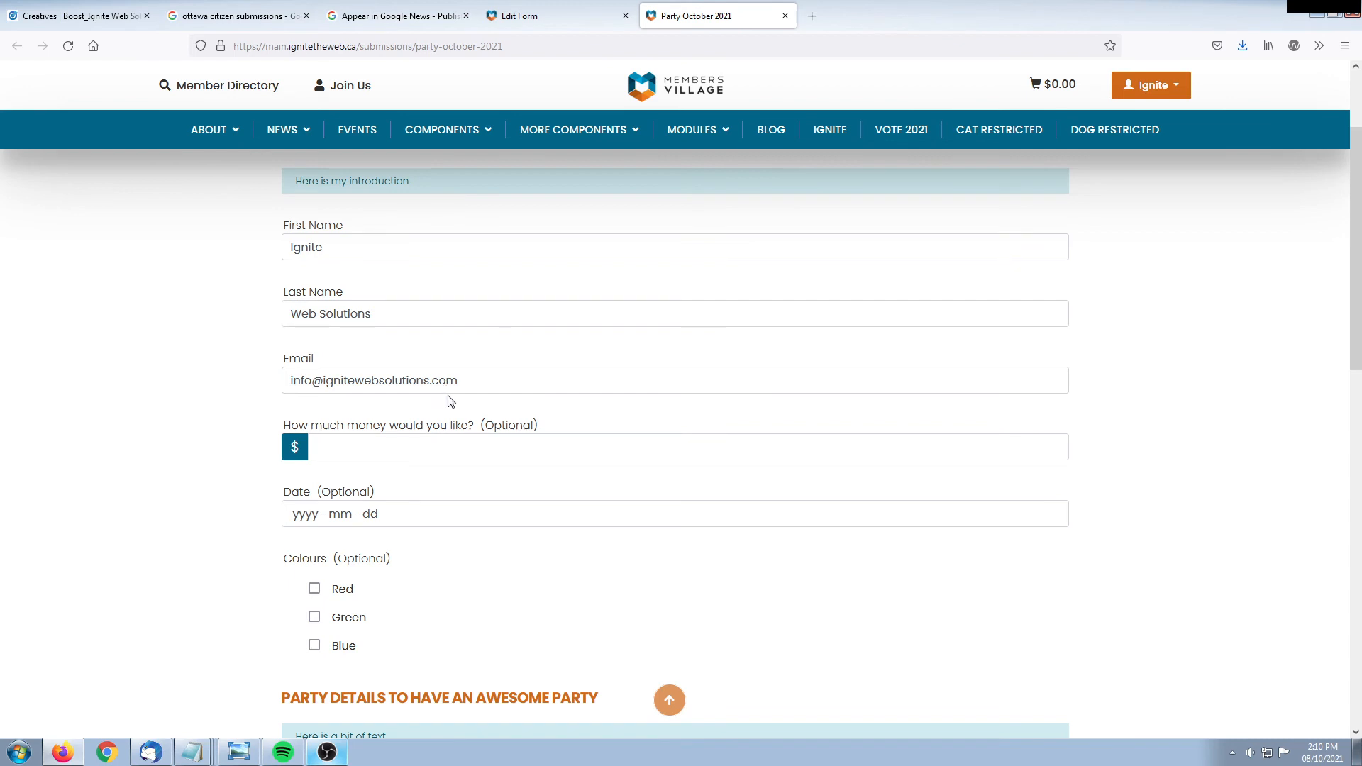
drag(486, 425, 559, 425)
click(564, 423)
click(67, 427)
click(518, 15)
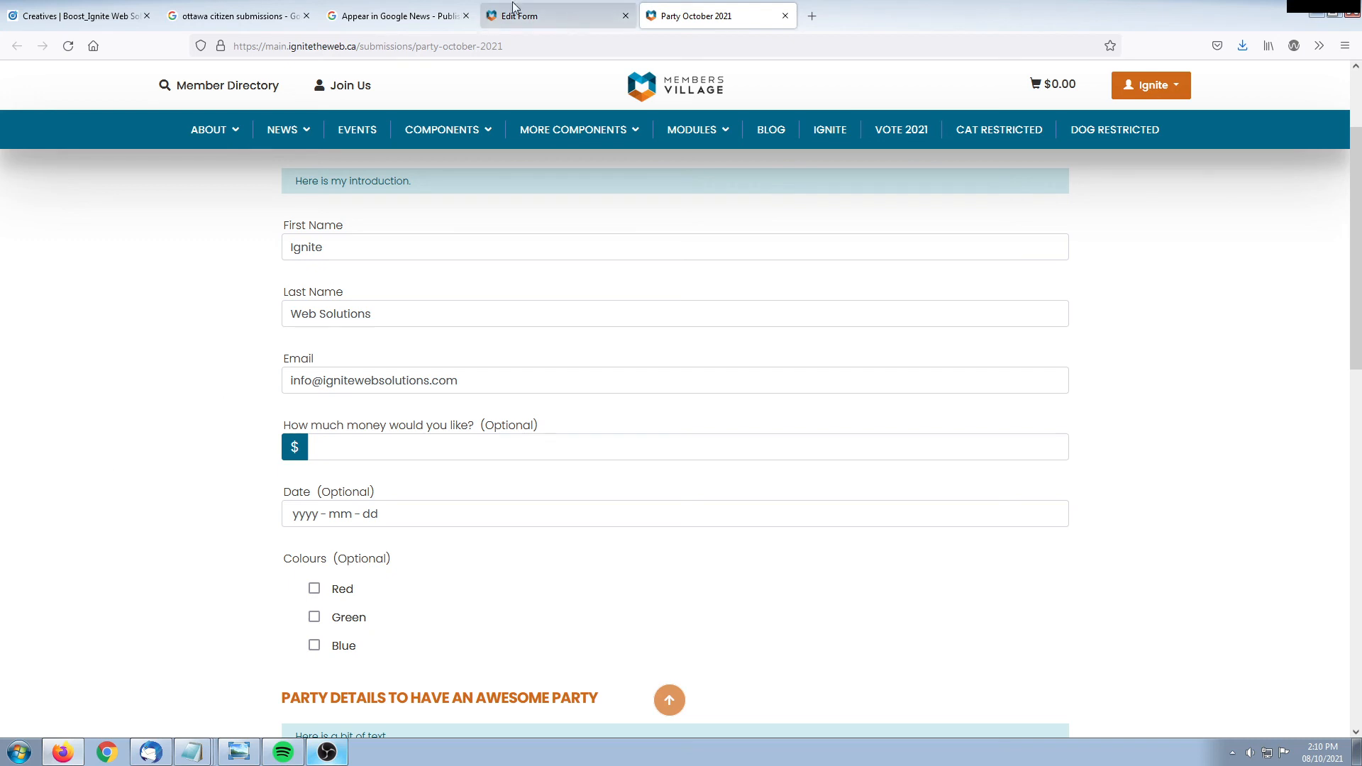
Enter "Thanks for submitting!" in the Thank You Message editor
scroll(403, 432, down, 3)
click(328, 497)
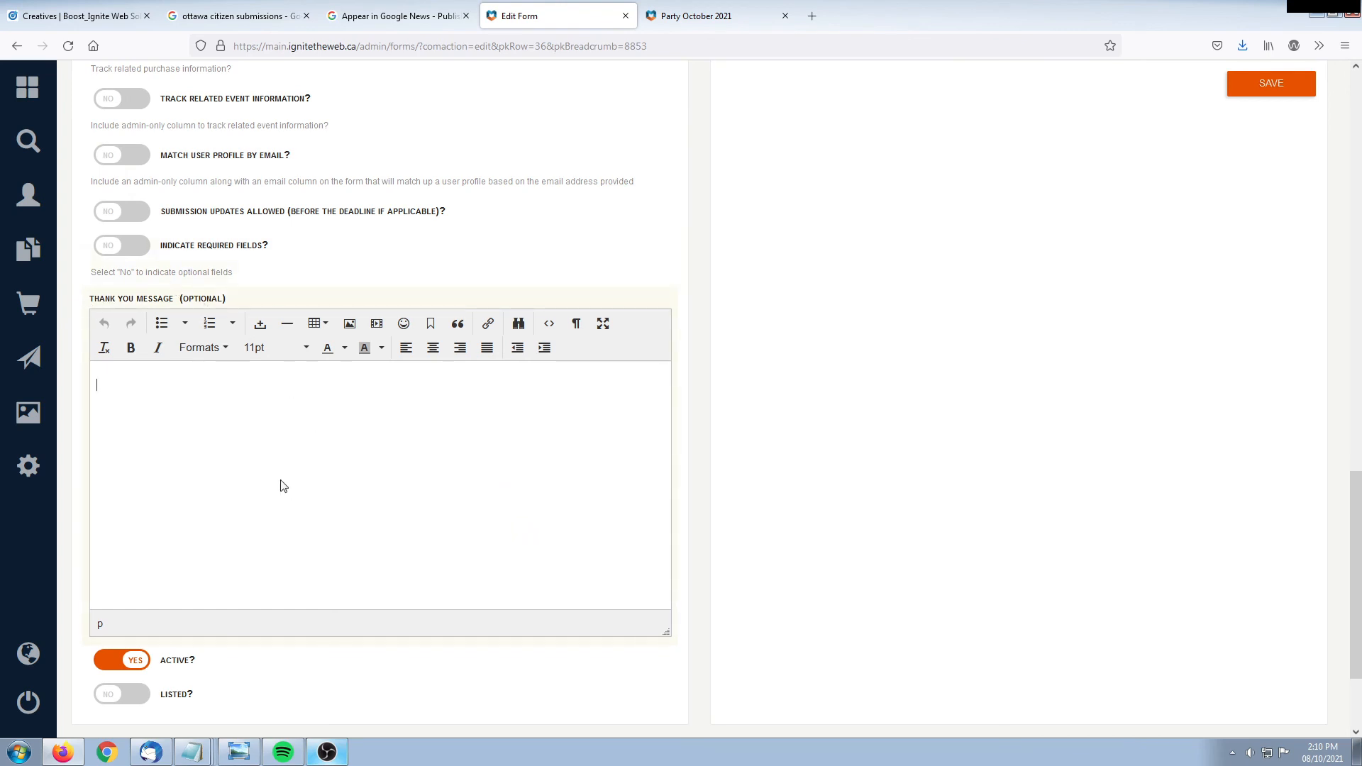
text(Thanks for submitting!)
Toggle ACTIVE off and back on so the form stays active, then return to the top
scroll(238, 461, down, 3)
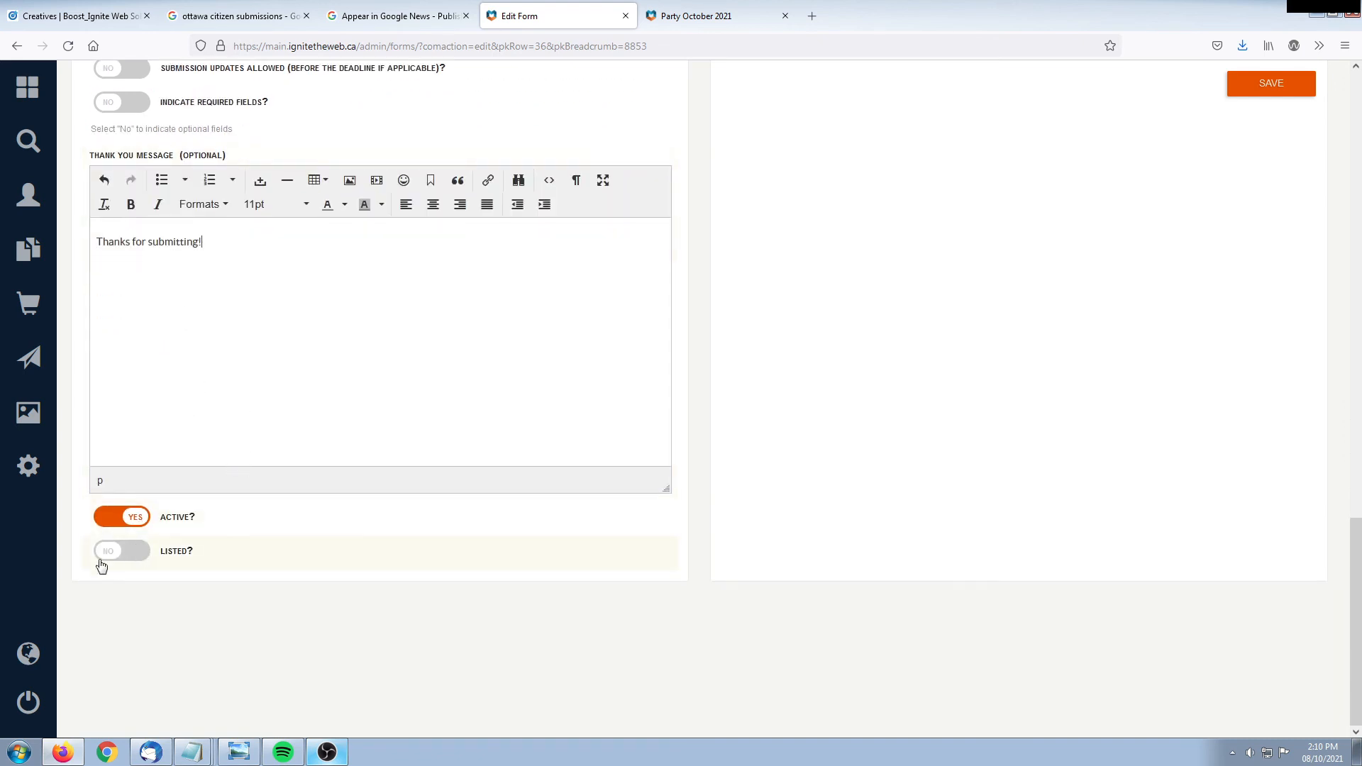
click(125, 520)
click(122, 520)
drag(1360, 674, 1360, 227)
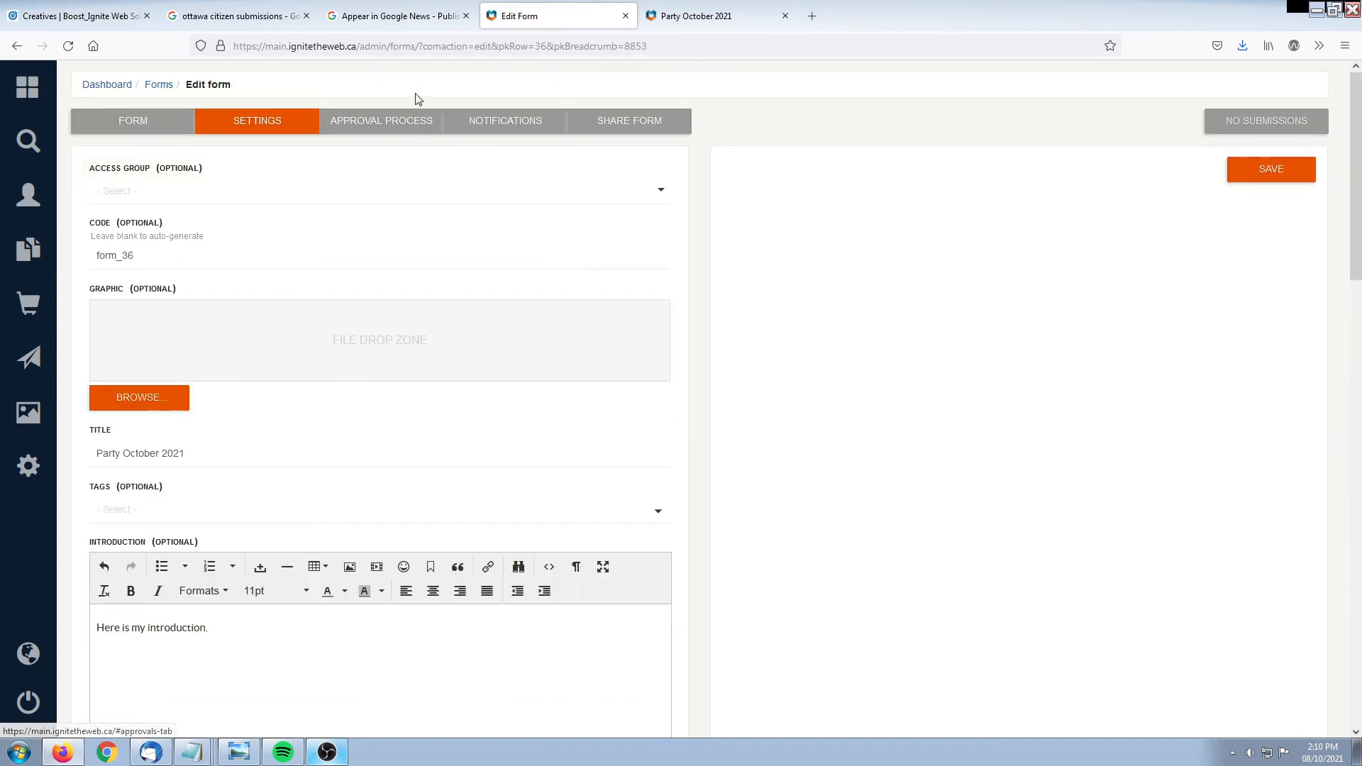
Open the NOTIFICATIONS settings and look over the admin and additional recipient options
click(505, 121)
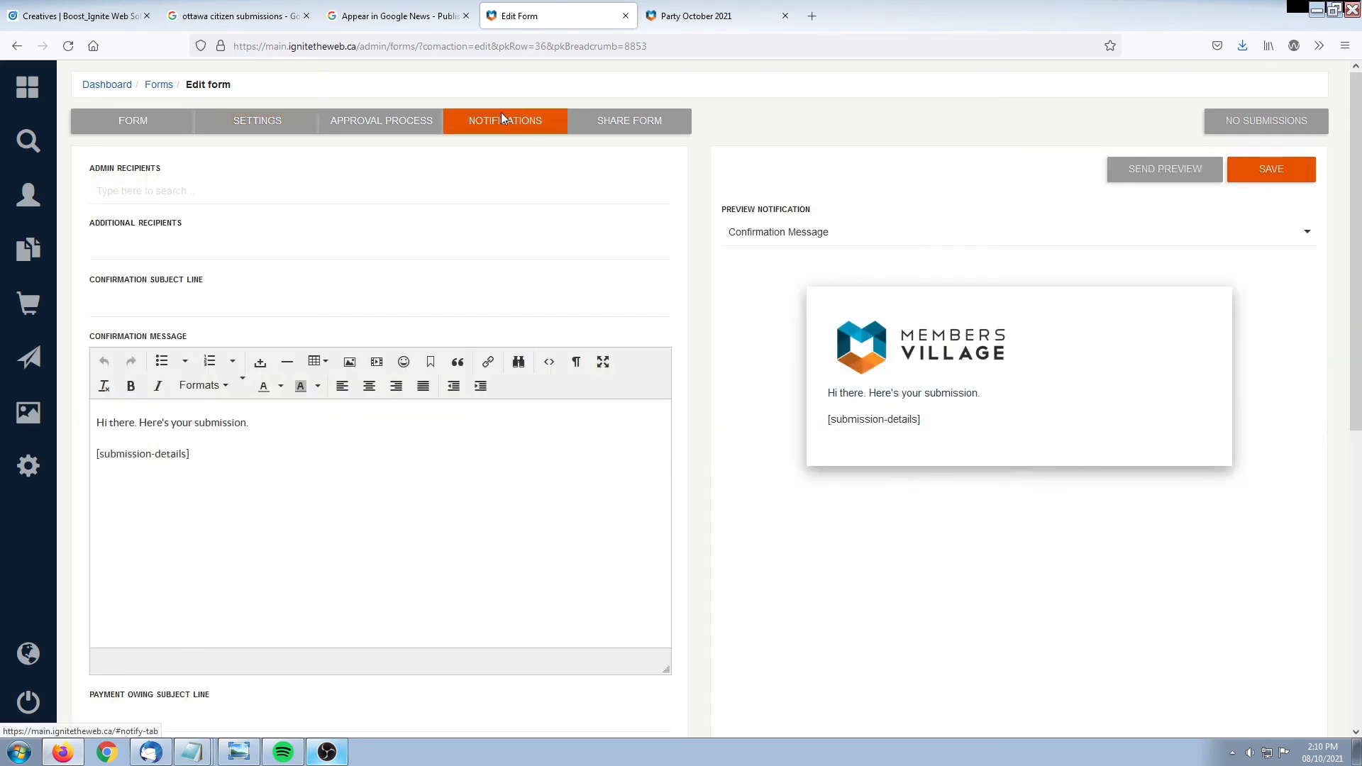
drag(92, 173, 170, 173)
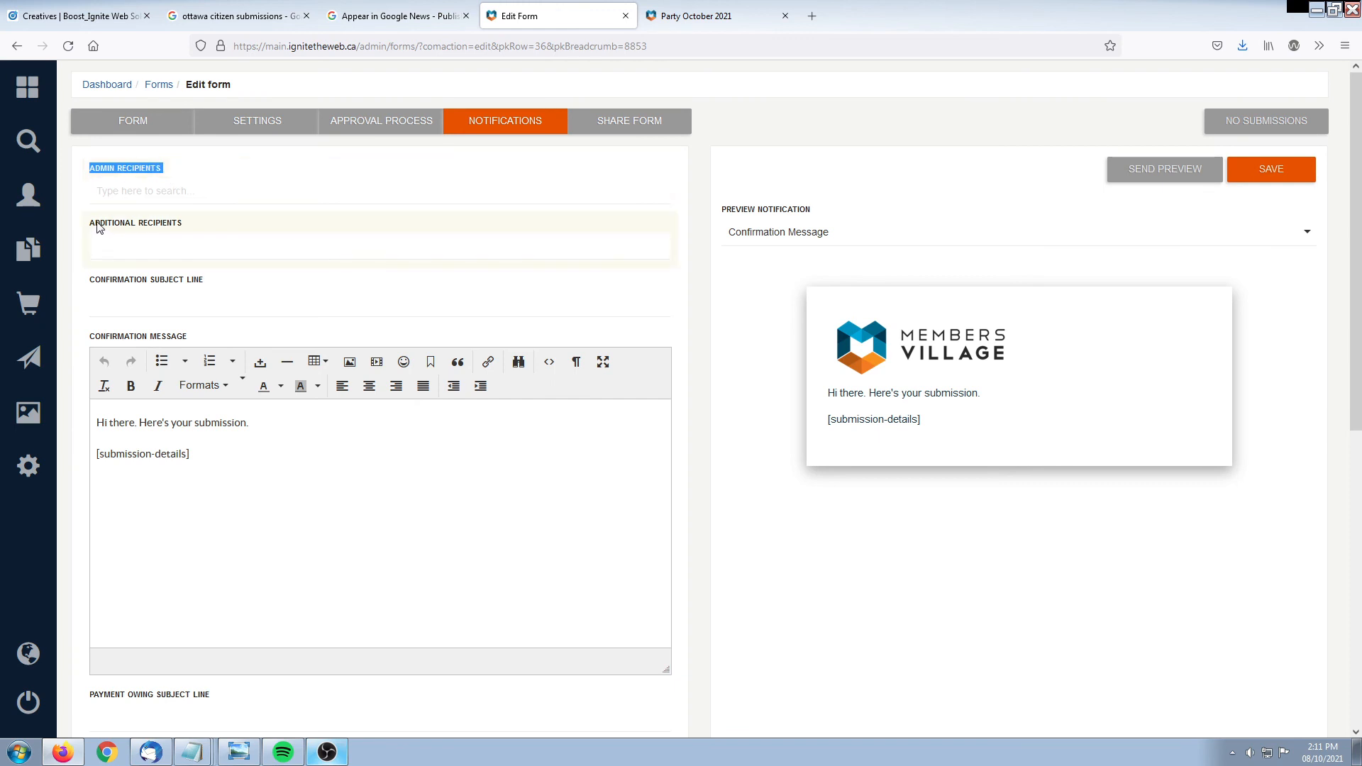
drag(92, 225, 199, 227)
Add the 'ignite' admin recipient from search, then delete it, leaving admin recipients empty
click(200, 227)
click(171, 193)
text(ignite)
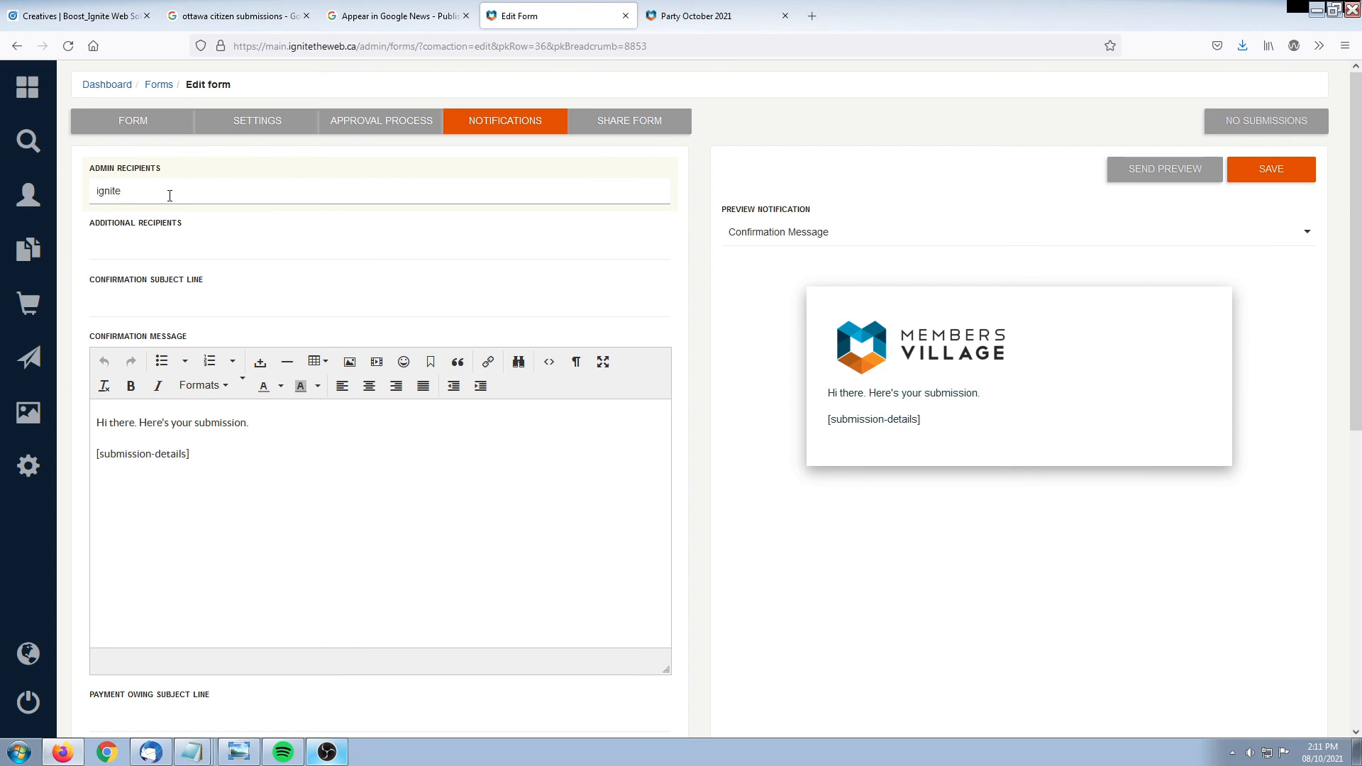
click(165, 222)
click(214, 160)
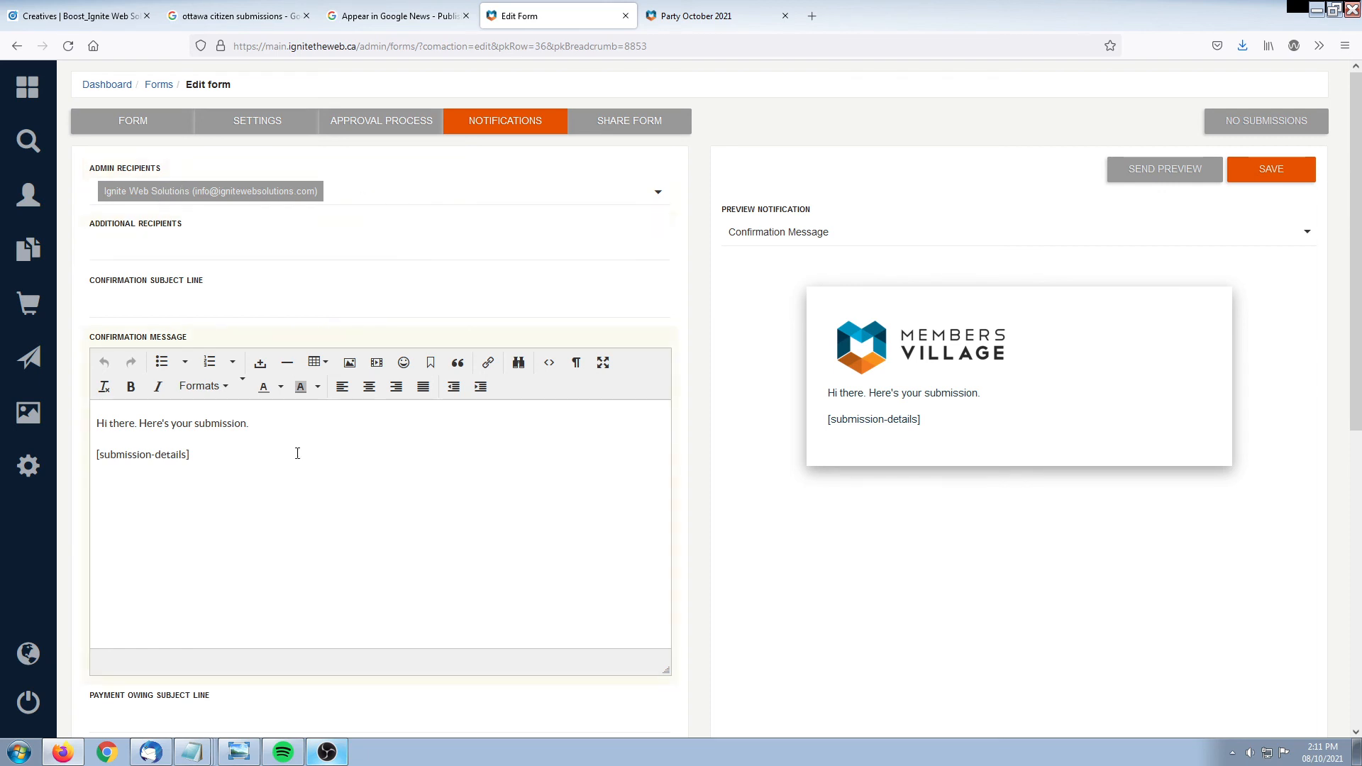
click(282, 191)
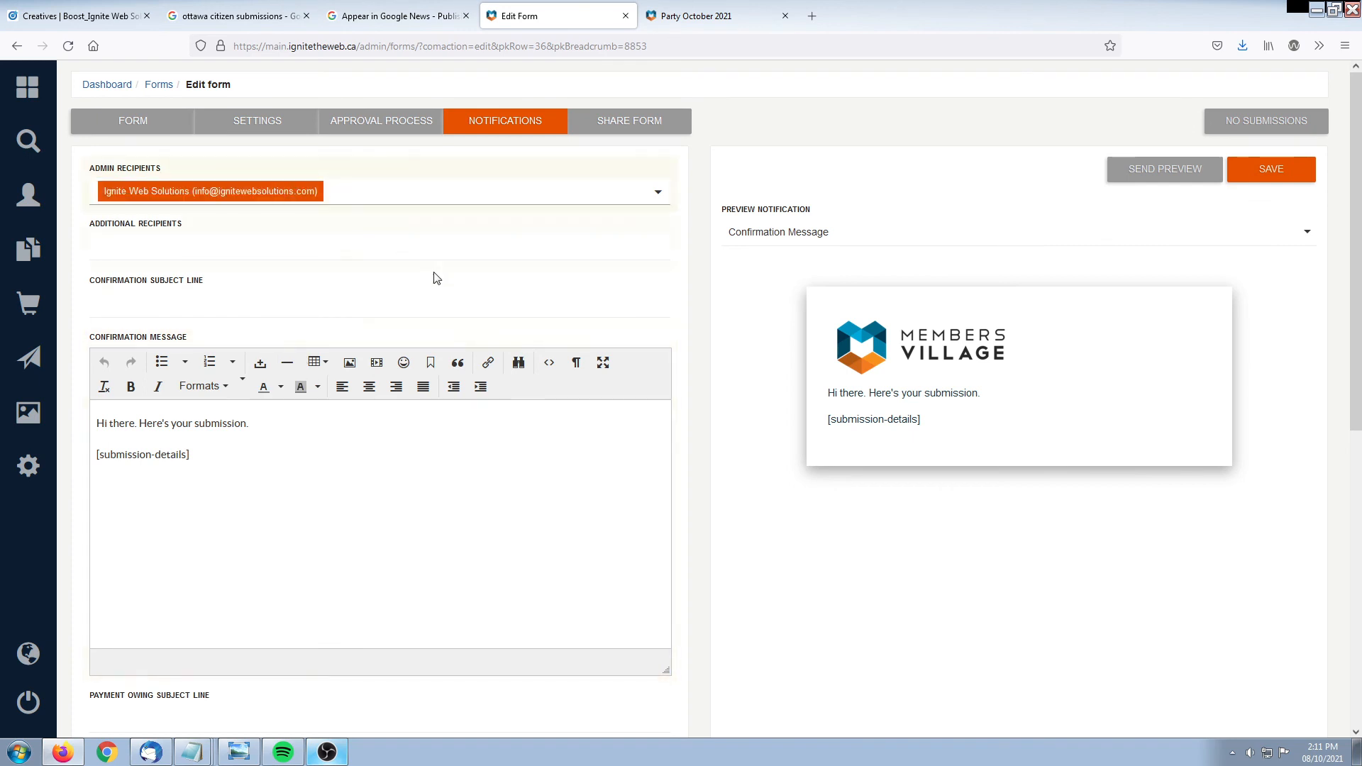
key(BackSpace)
click(214, 162)
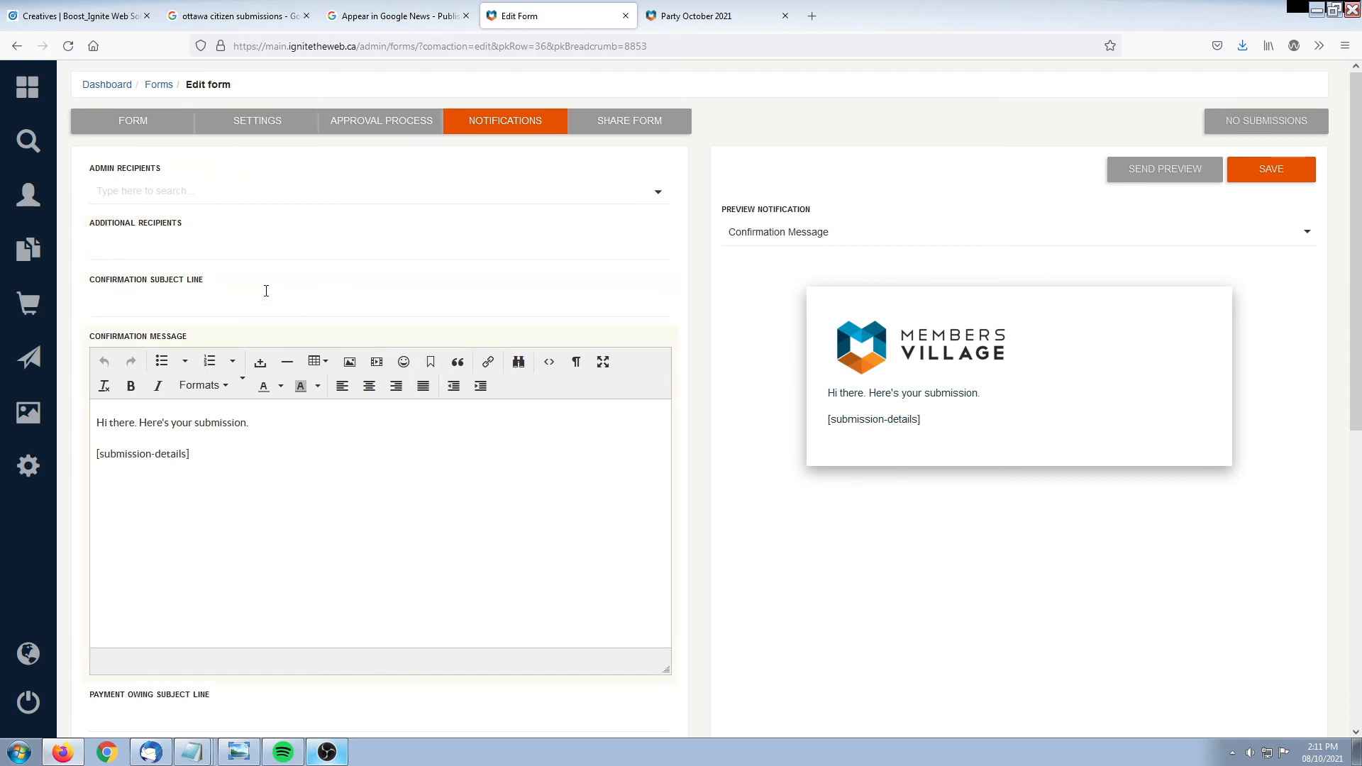
Type an additional recipient address, then delete it so the field stays empty
click(175, 250)
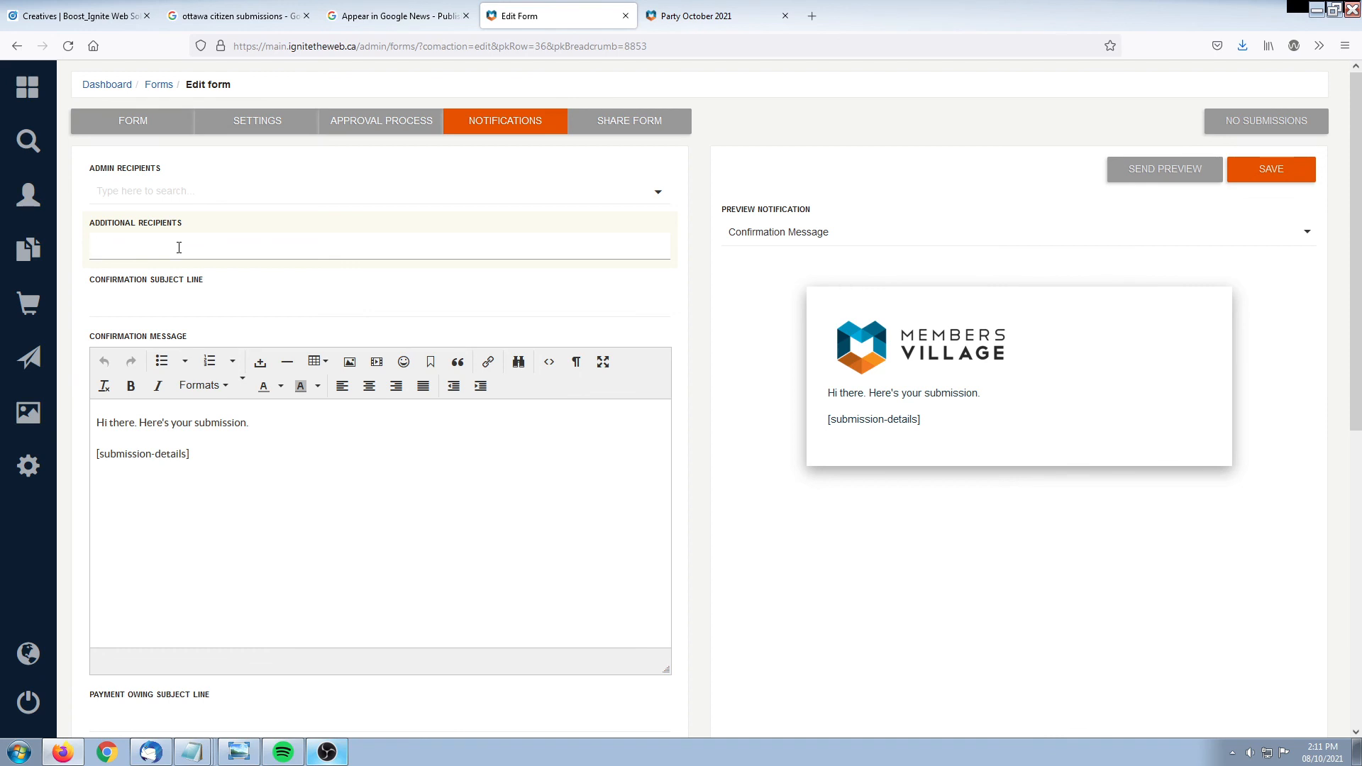
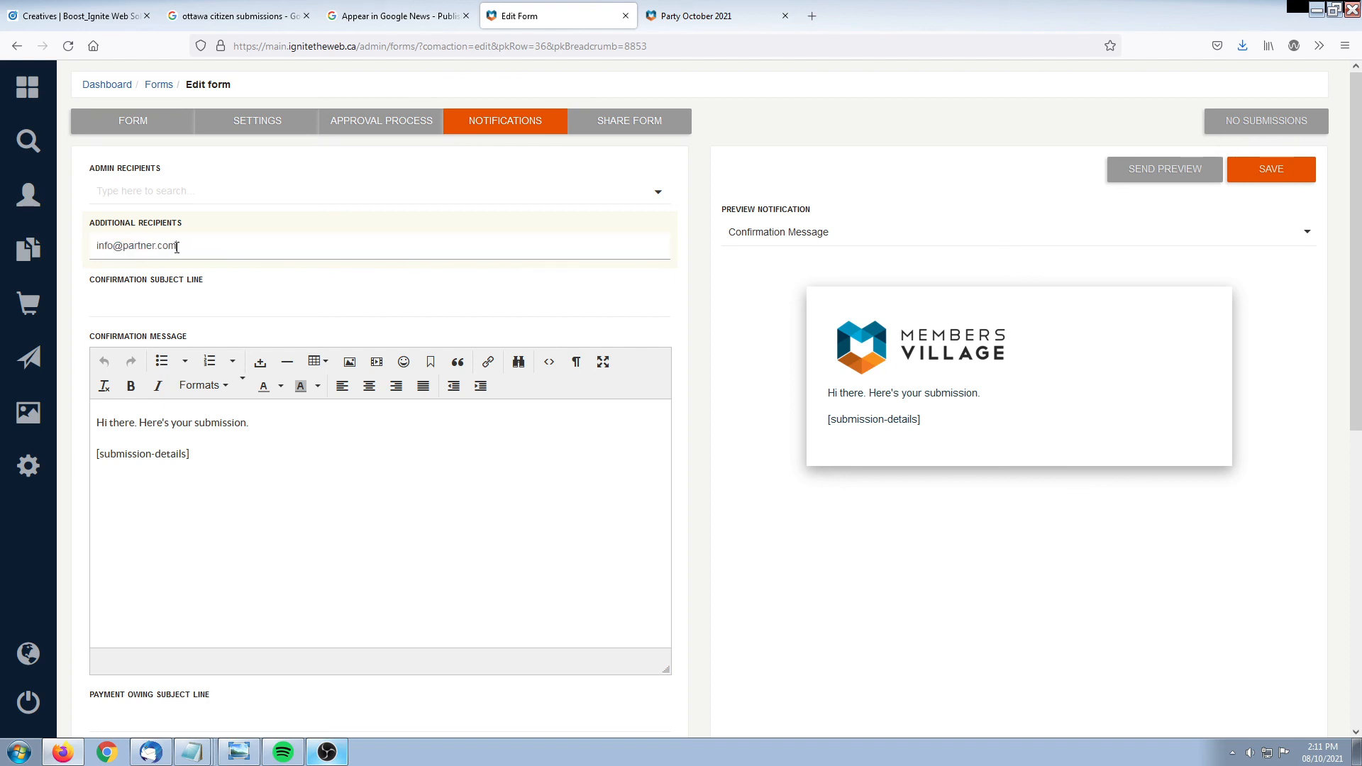
drag(185, 247, 27, 251)
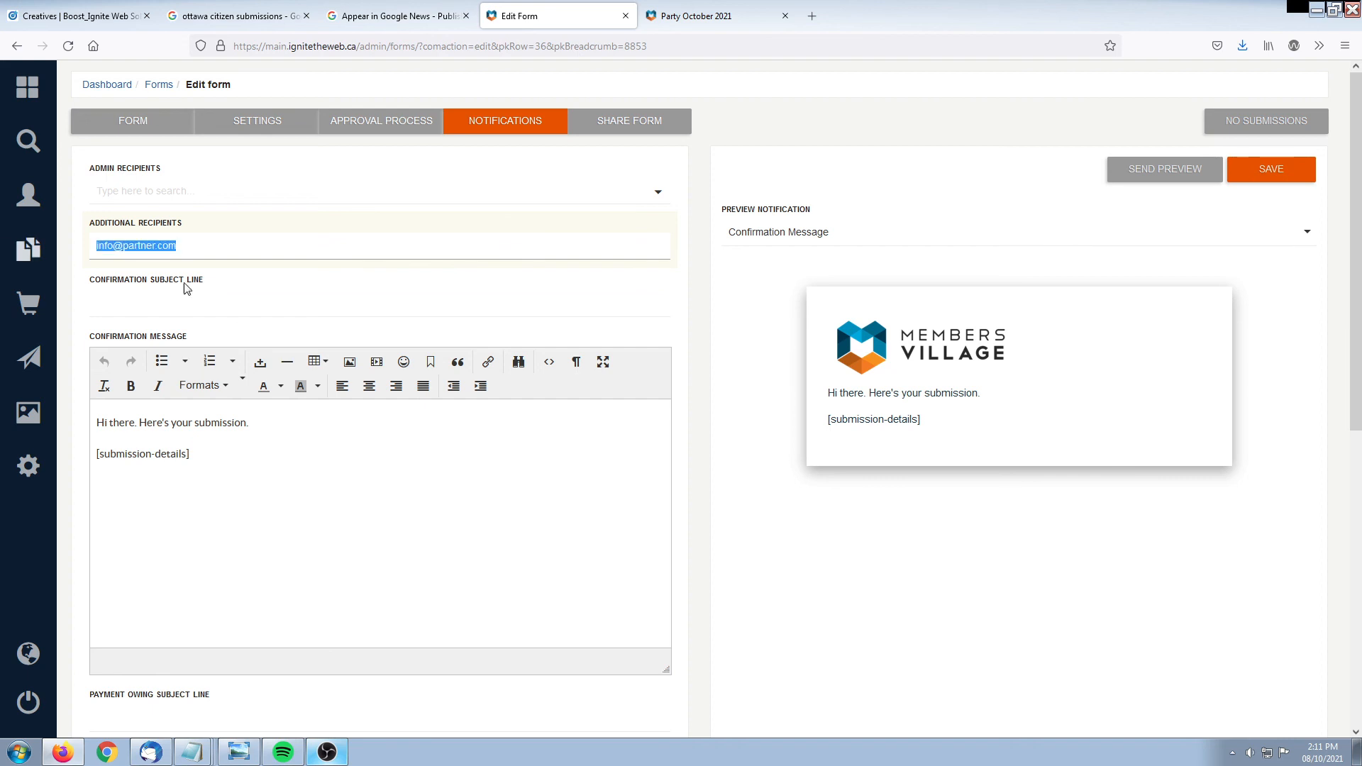
key(BackSpace)
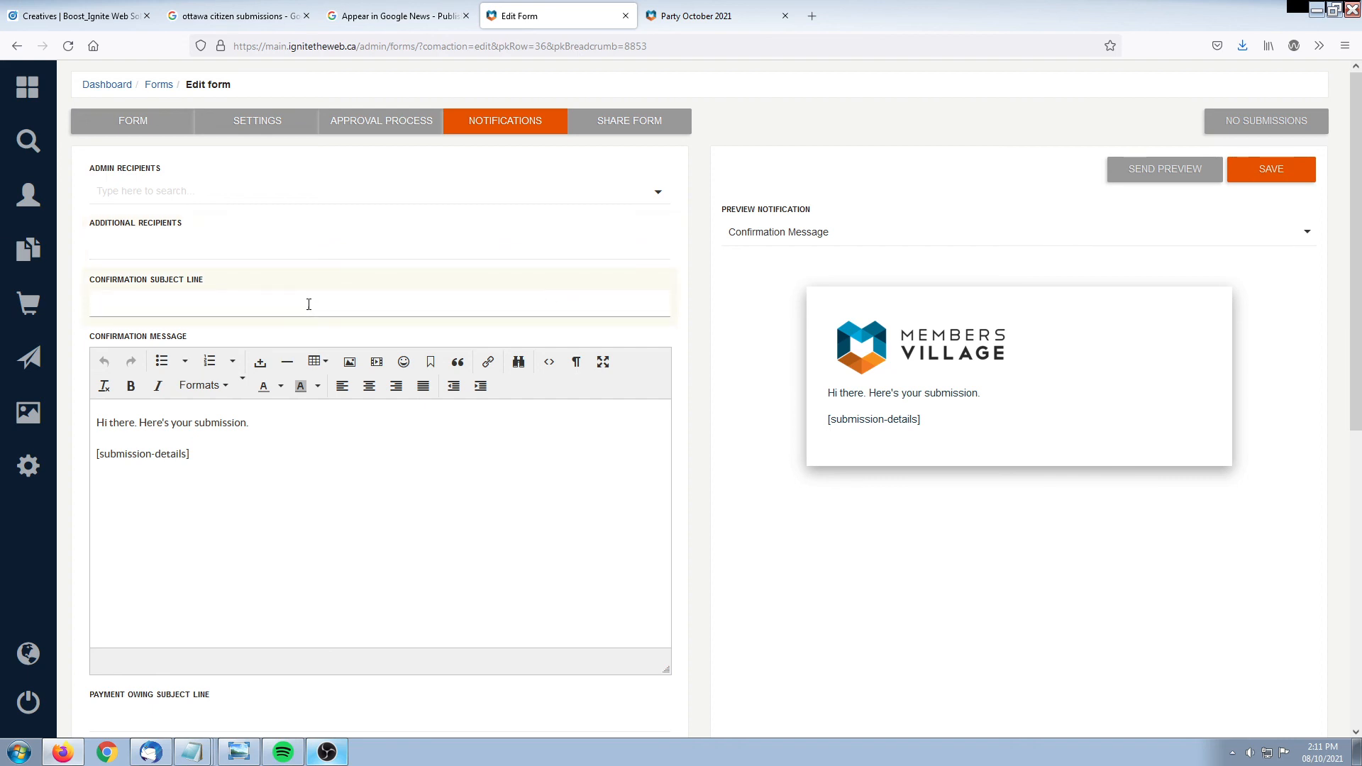
Set the confirmation email subject line to 'Thanks!'
text(Thank)
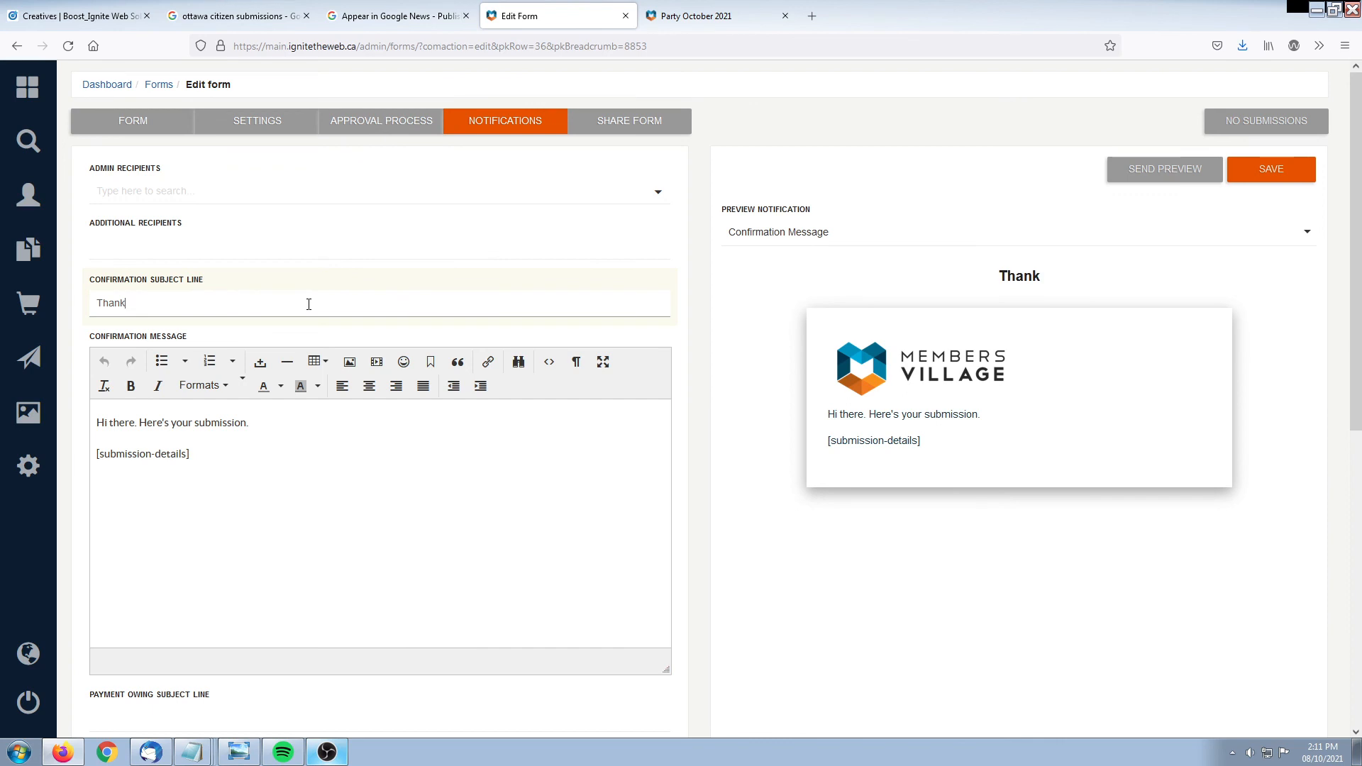
text(s!)
key(BackSpace)
text(s!)
scroll(271, 441, down, 5)
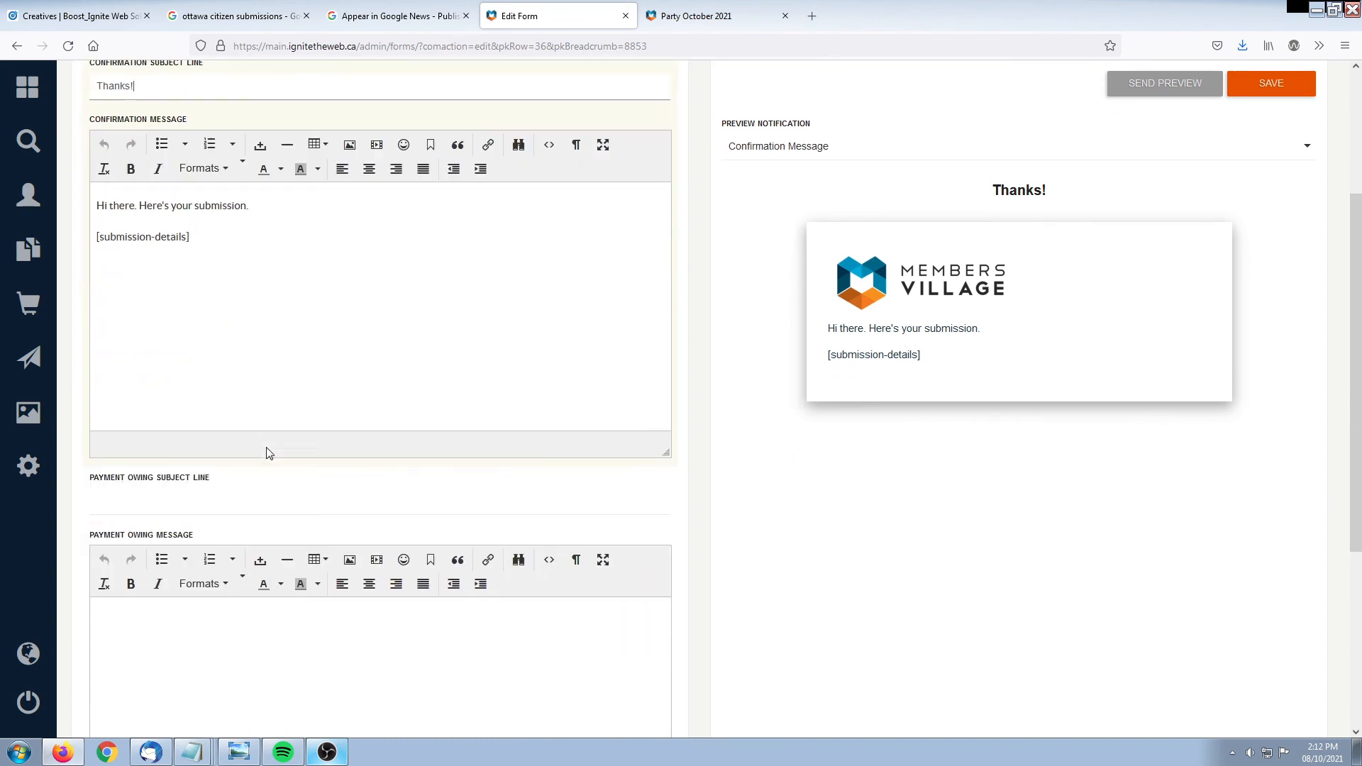
scroll(267, 631, up, 5)
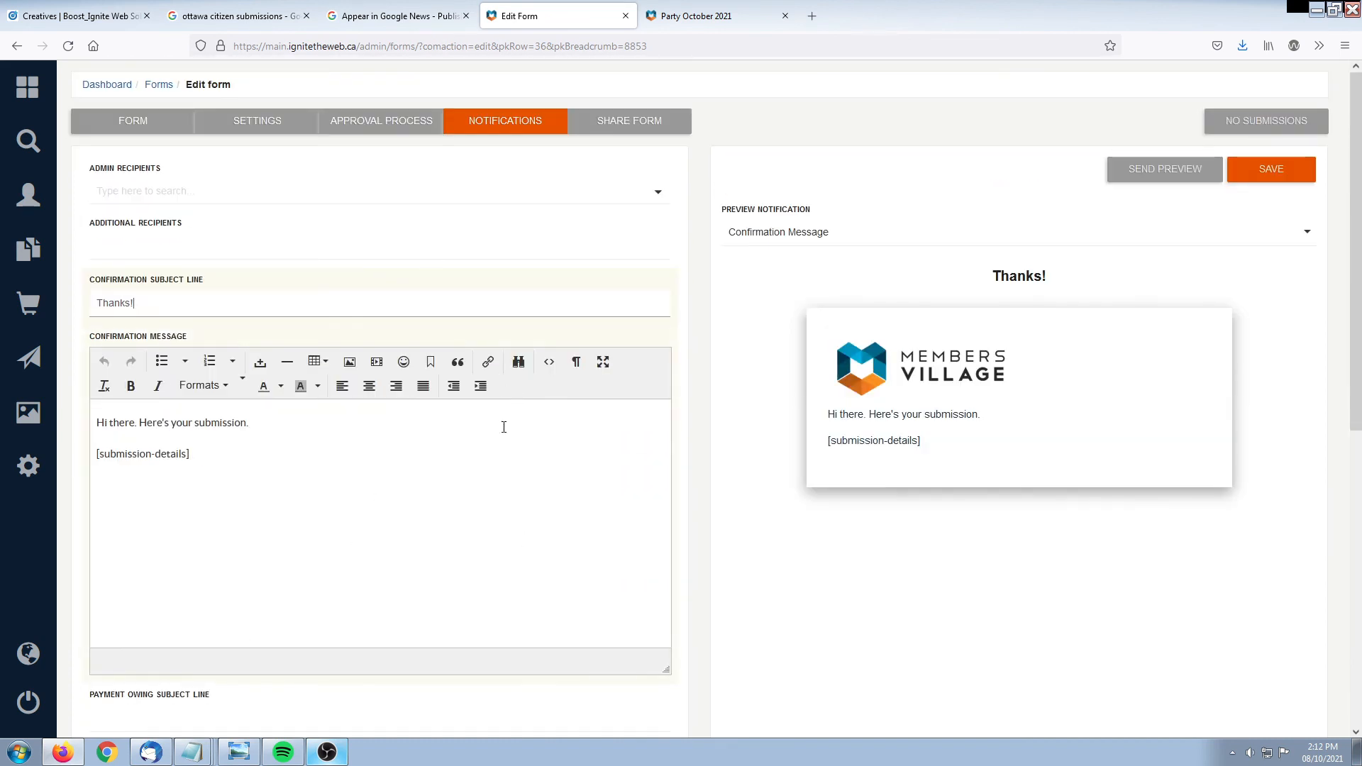
click(838, 559)
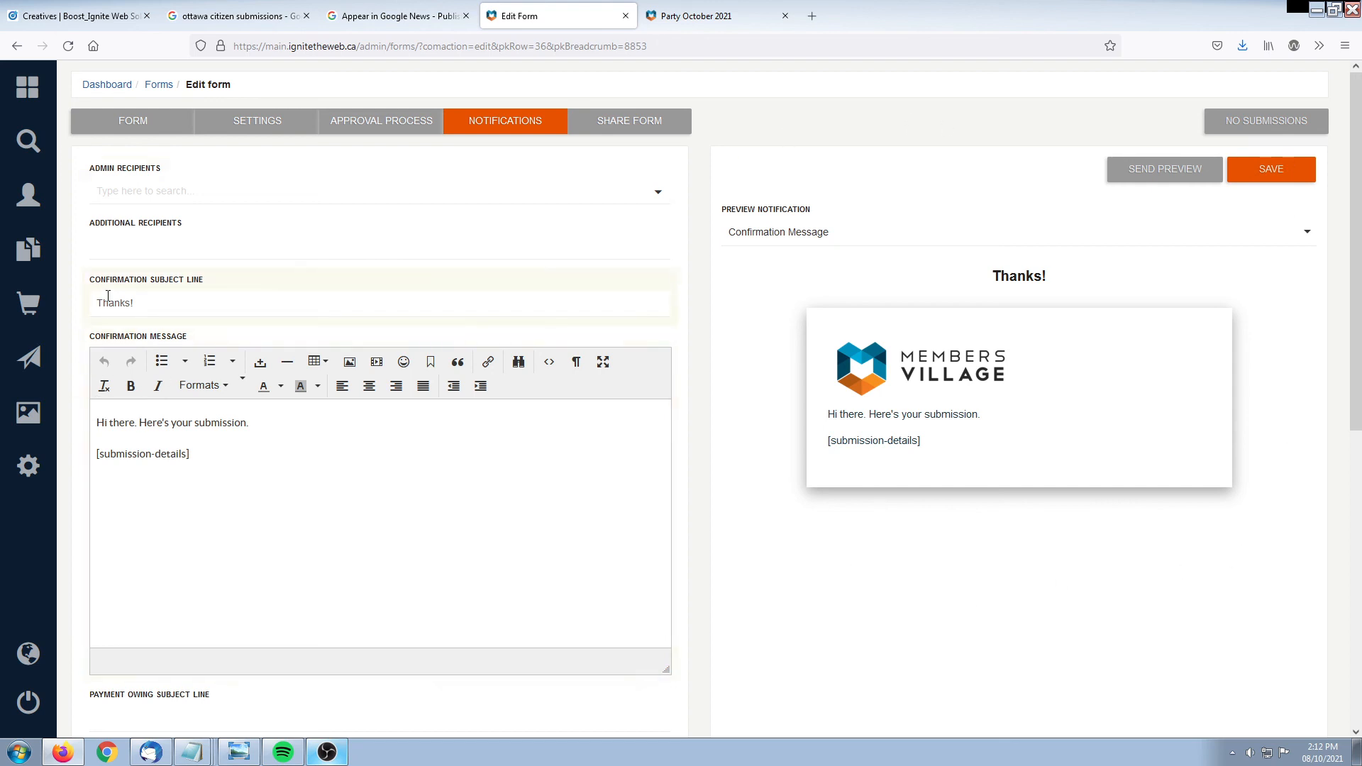
Save the notification settings and reload the live Party October 2021 form
click(1275, 171)
click(697, 15)
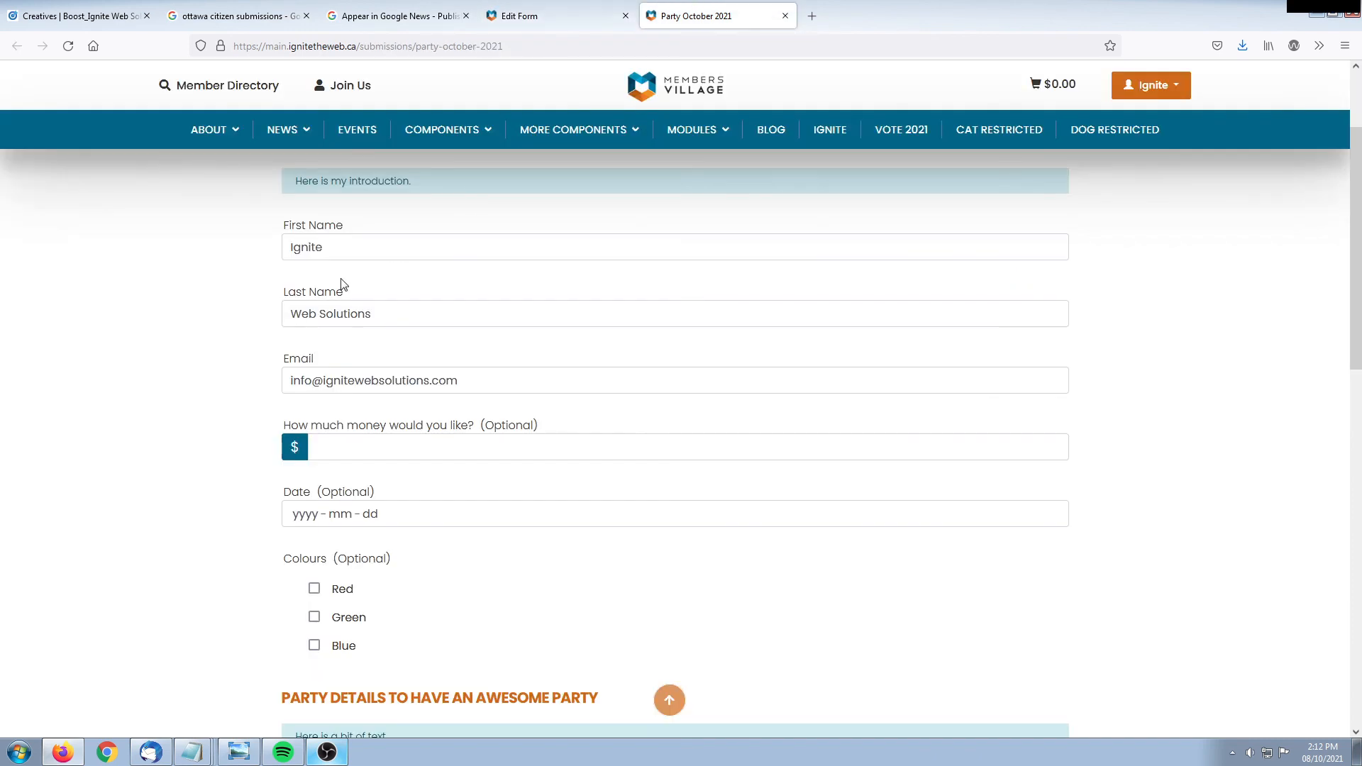
key(F5)
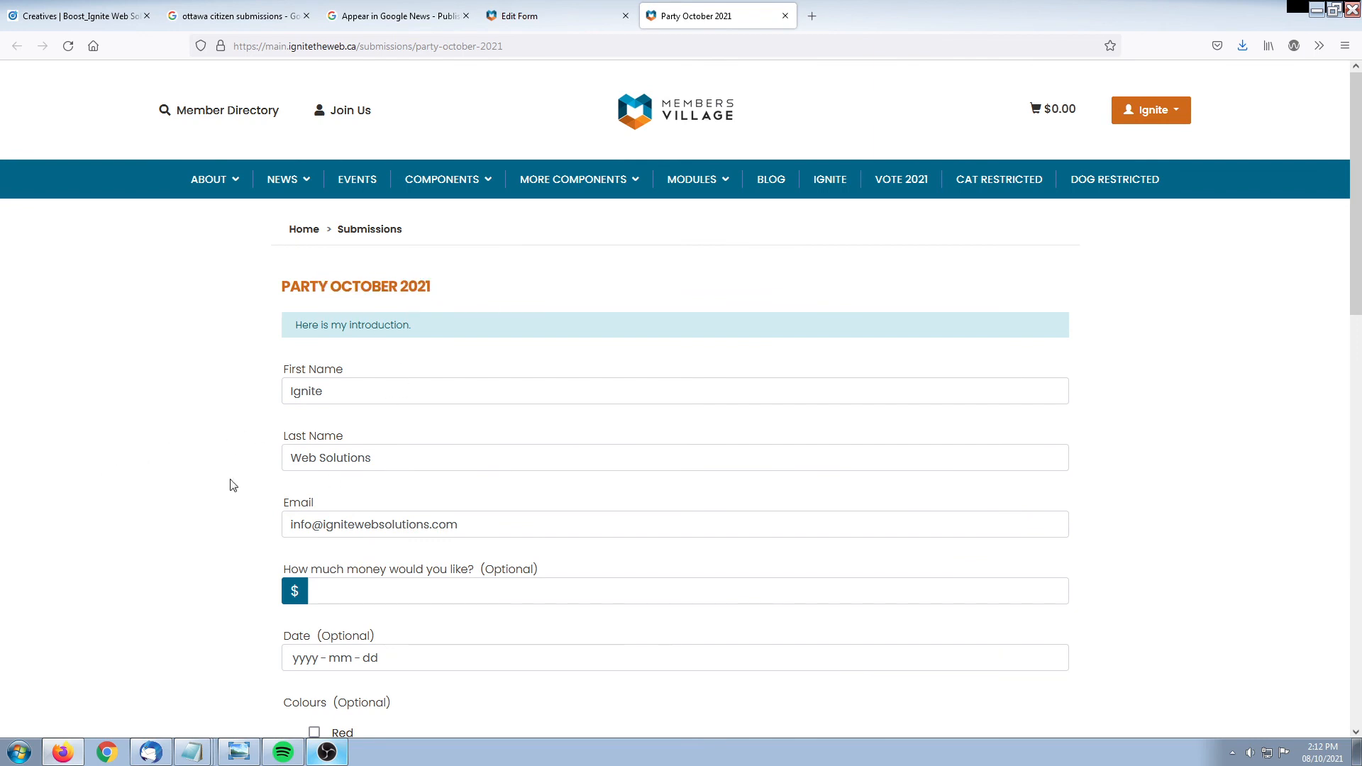
scroll(315, 360, down, 3)
scroll(256, 480, down, 2)
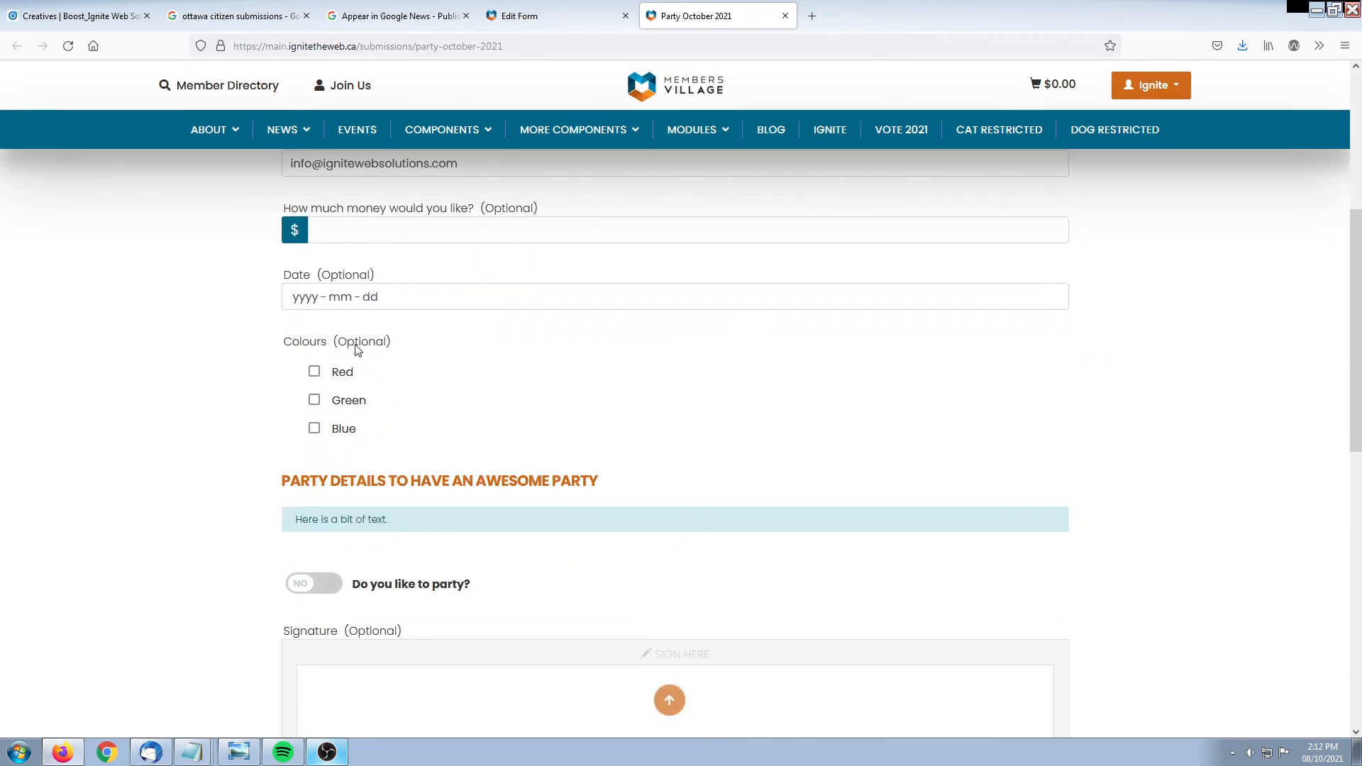
scroll(70, 496, down, 2)
Answer YES to 'Do you like to party?', draw a smiley signature, pass reCAPTCHA and submit
click(301, 440)
scroll(227, 461, down, 3)
mouse_move(605, 353)
mouse_down()
mouse_move(611, 364)
mouse_move(619, 347)
mouse_move(702, 358)
mouse_up()
mouse_move(595, 389)
mouse_down()
mouse_move(760, 386)
mouse_move(767, 366)
mouse_up()
click(305, 593)
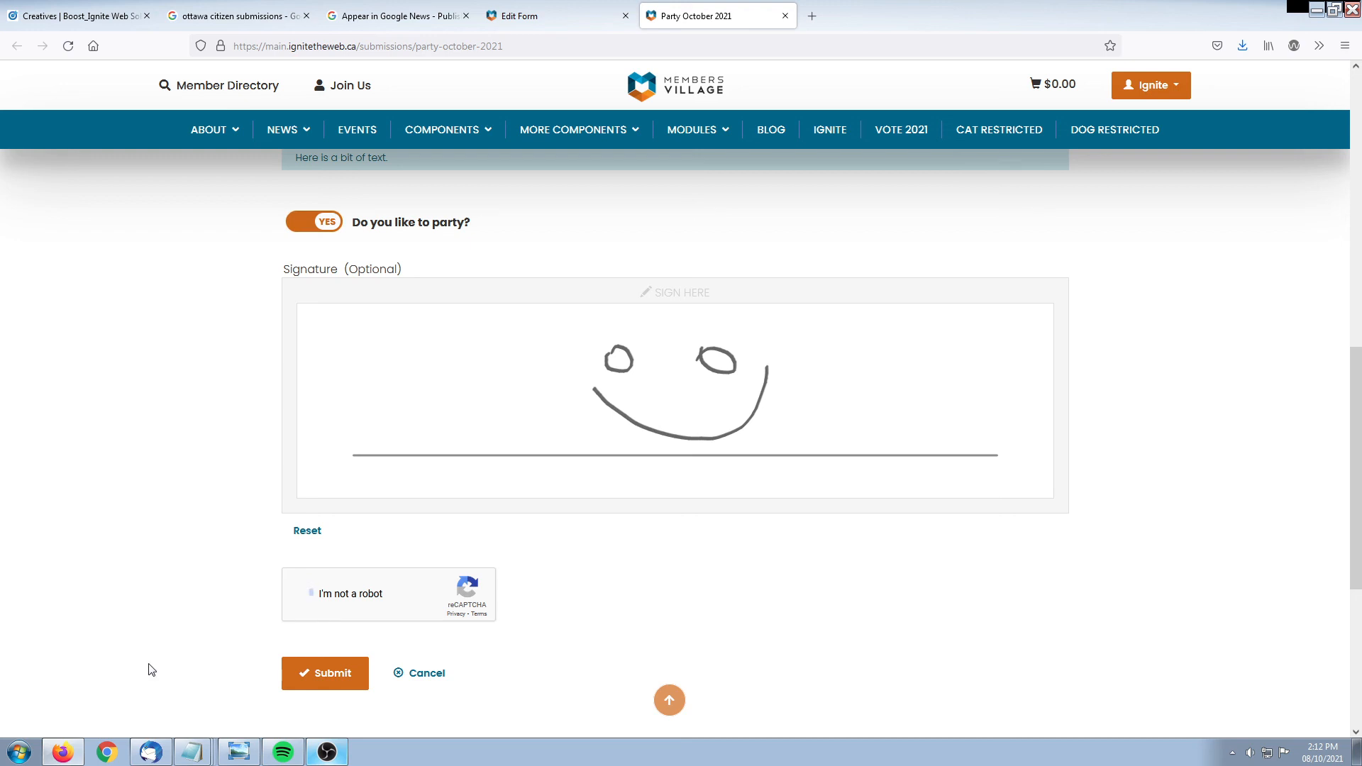
click(316, 684)
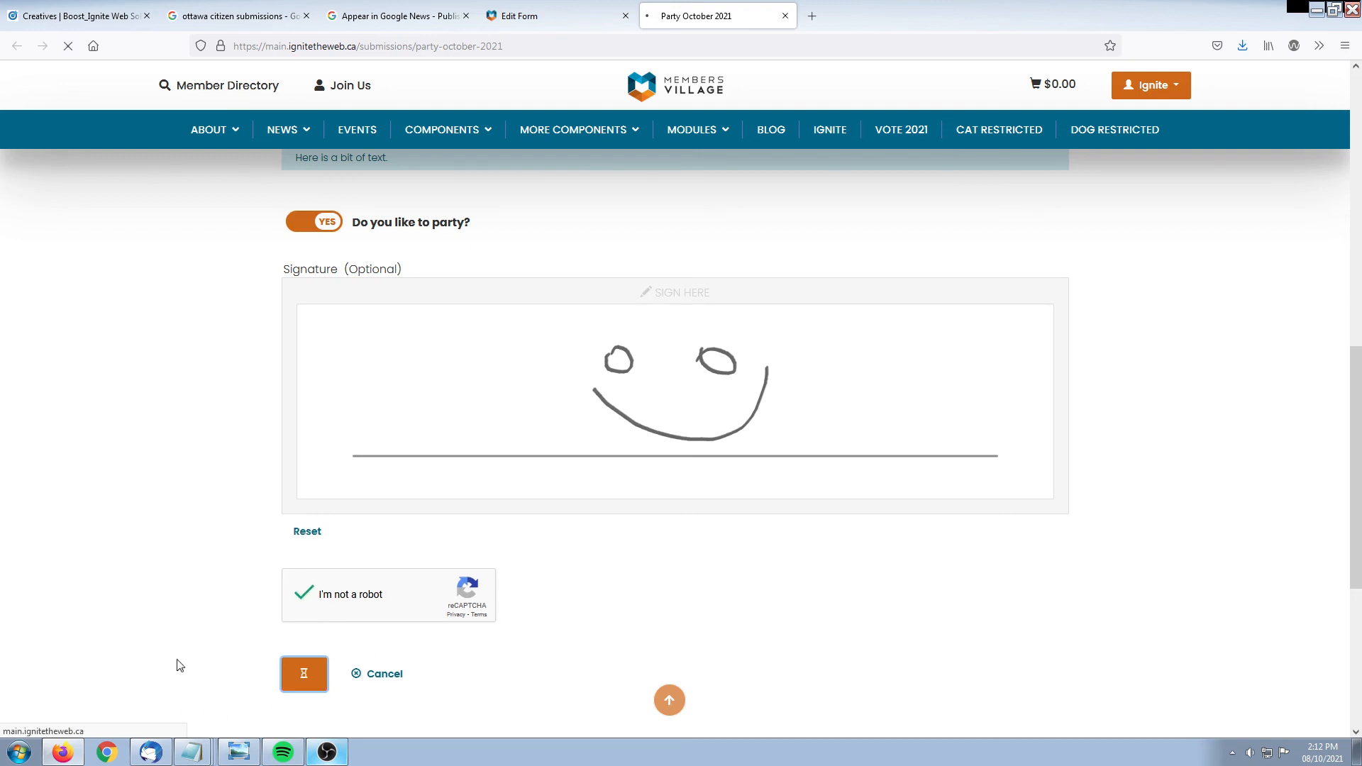
Look over the submission confirmation, then return to the form's notification settings
drag(336, 286, 560, 295)
click(560, 296)
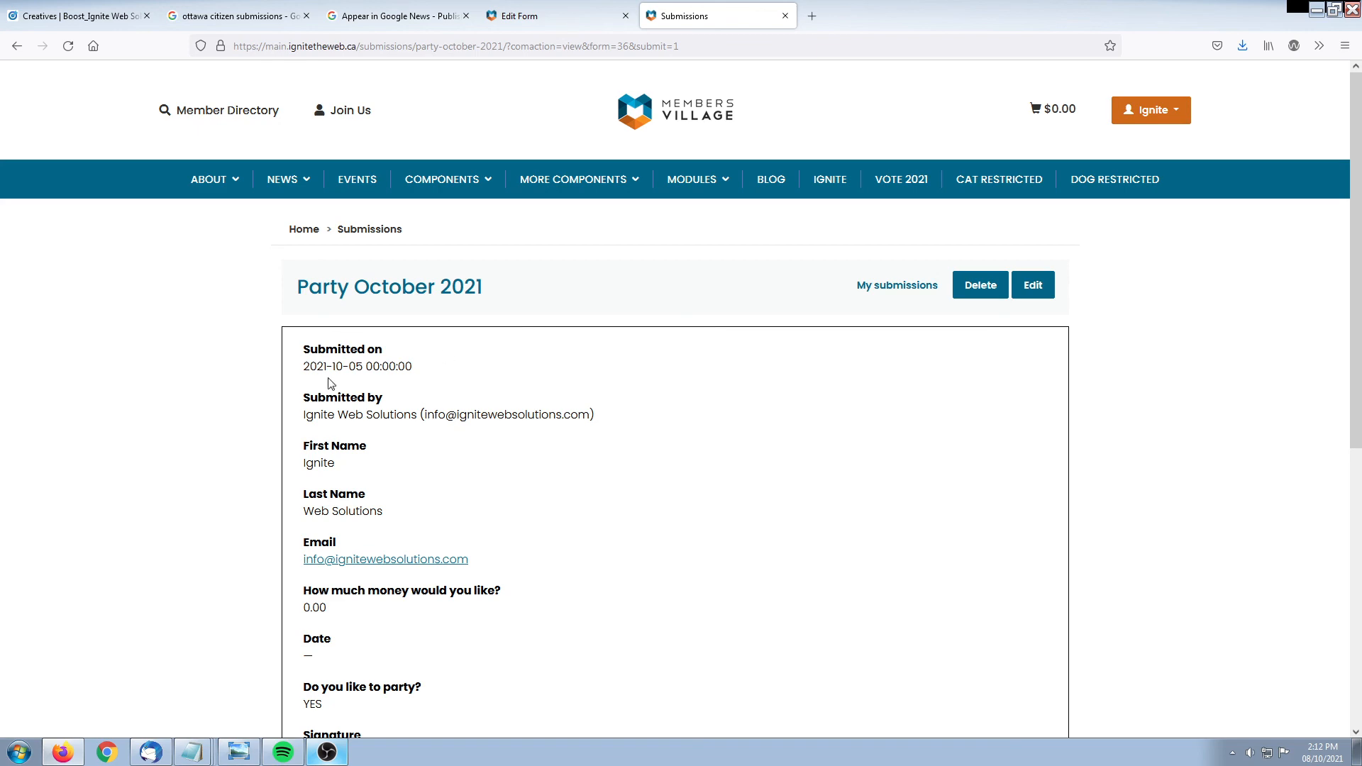
scroll(201, 426, down, 5)
scroll(200, 426, up, 4)
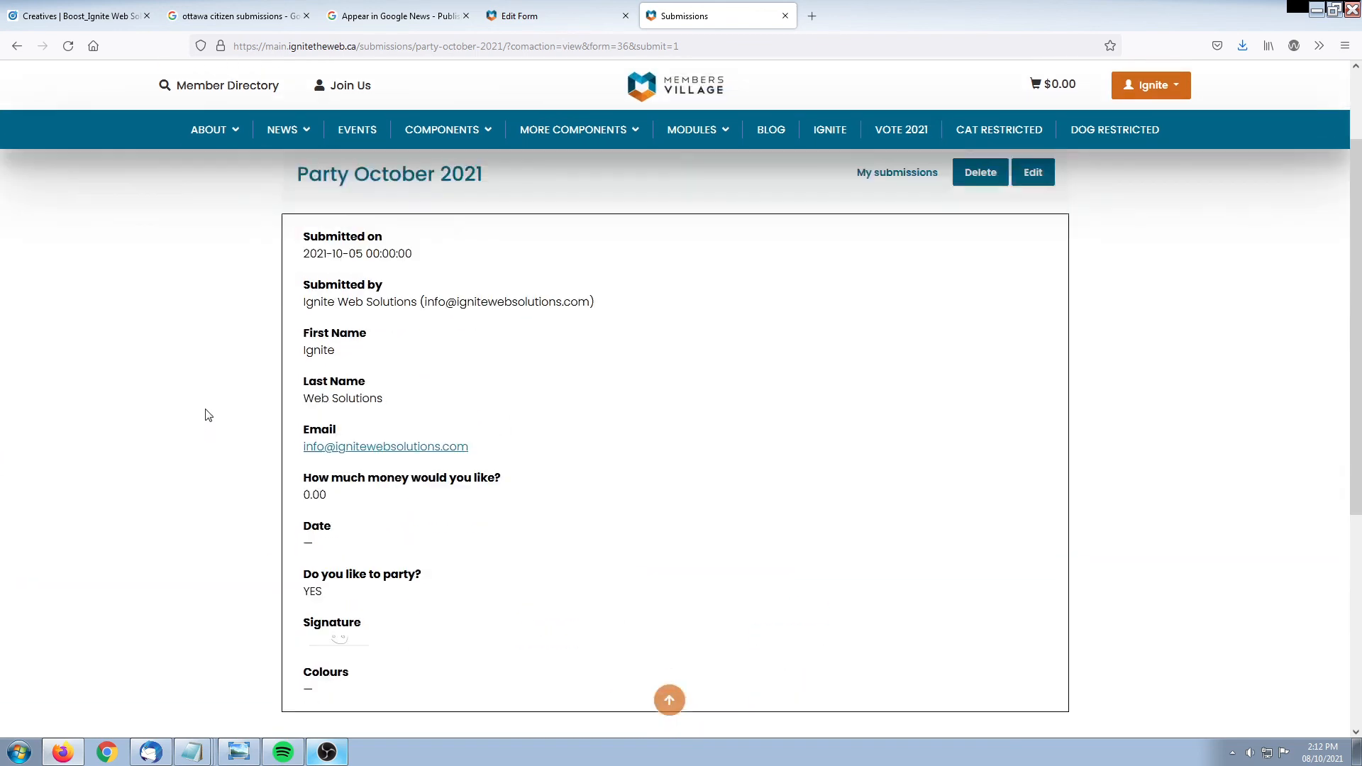
click(605, 15)
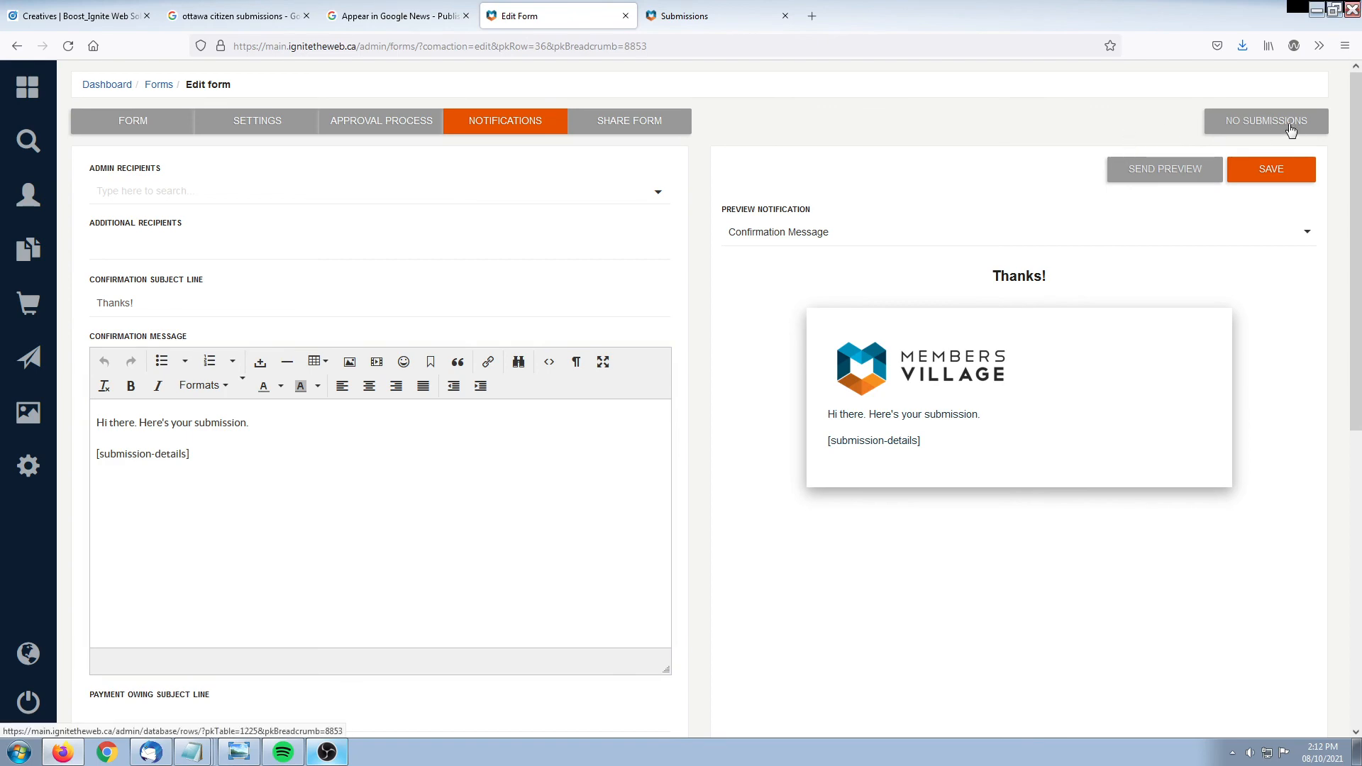
From the Forms list, choose View Submissions in the Party October 2021 tile's menu
click(159, 84)
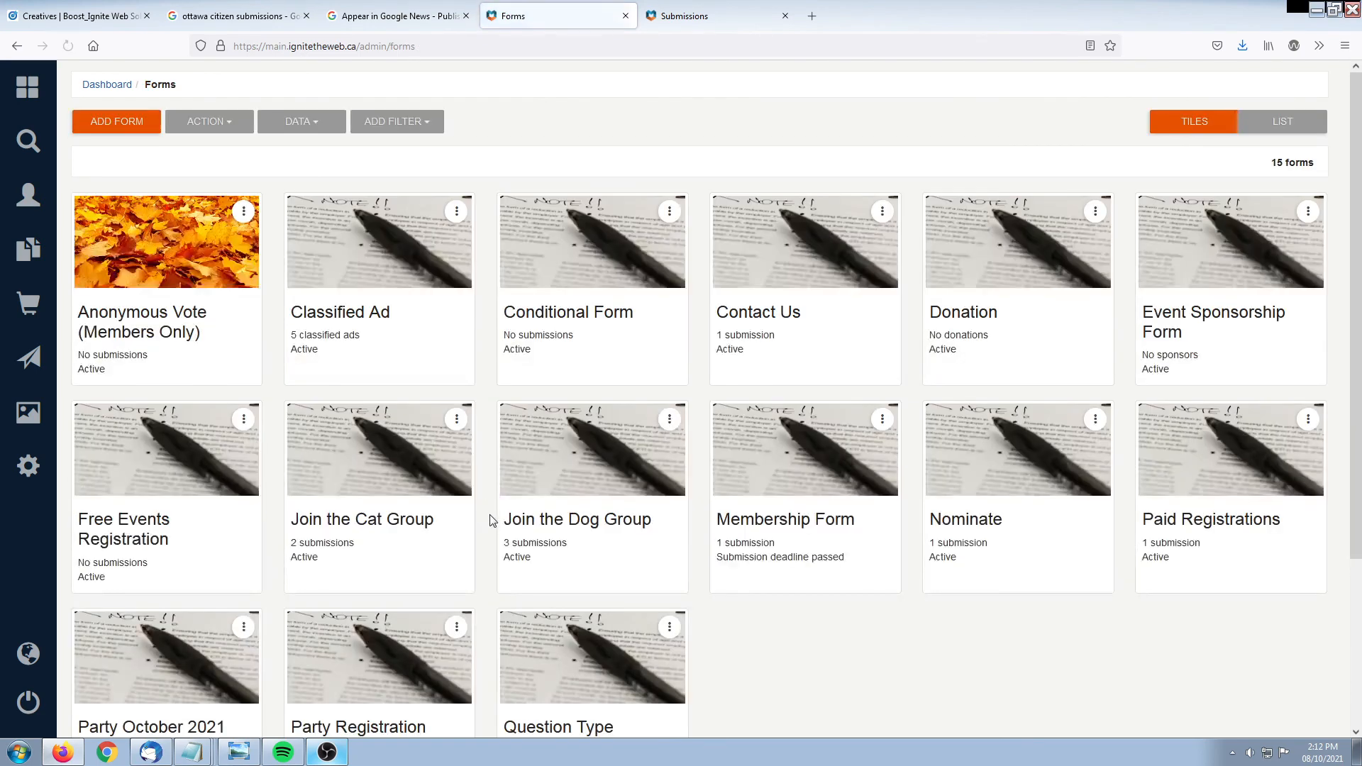
scroll(929, 649, down, 2)
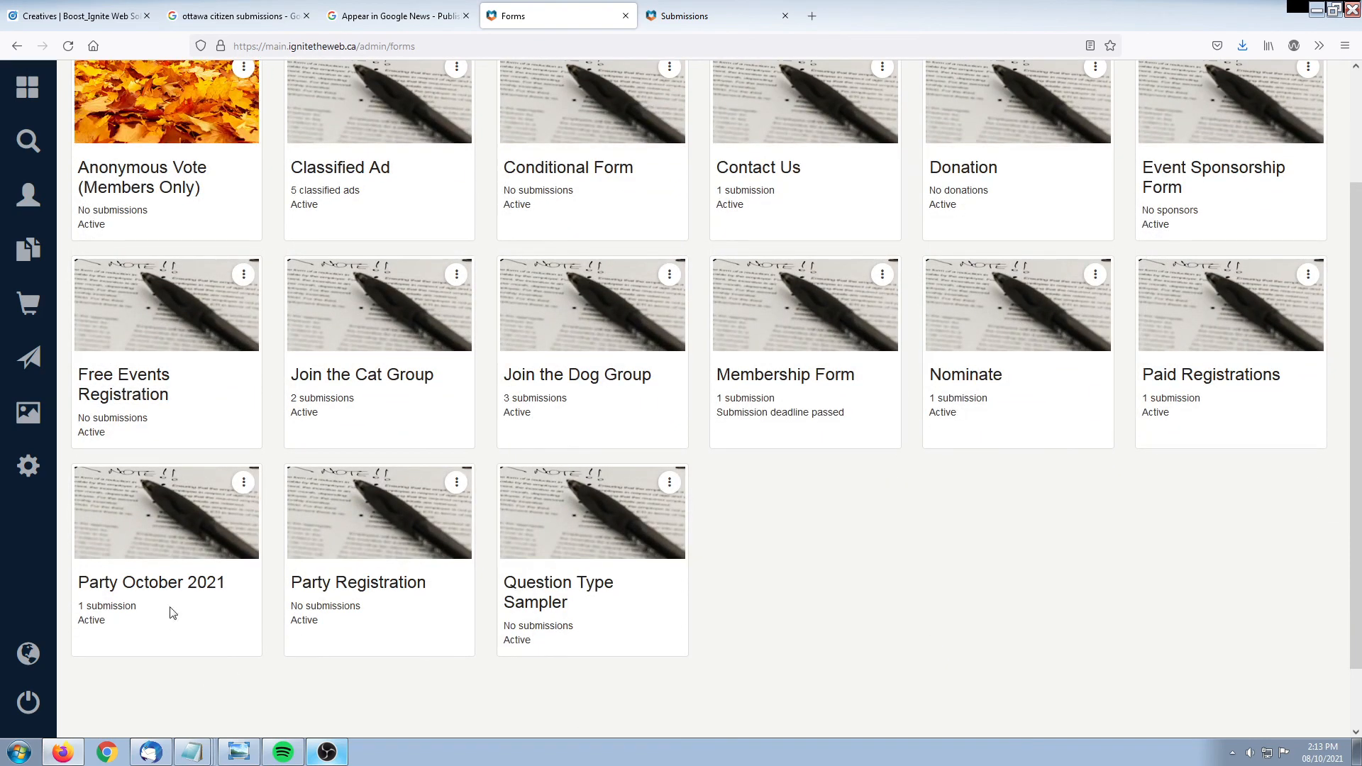
drag(79, 608, 141, 608)
click(142, 607)
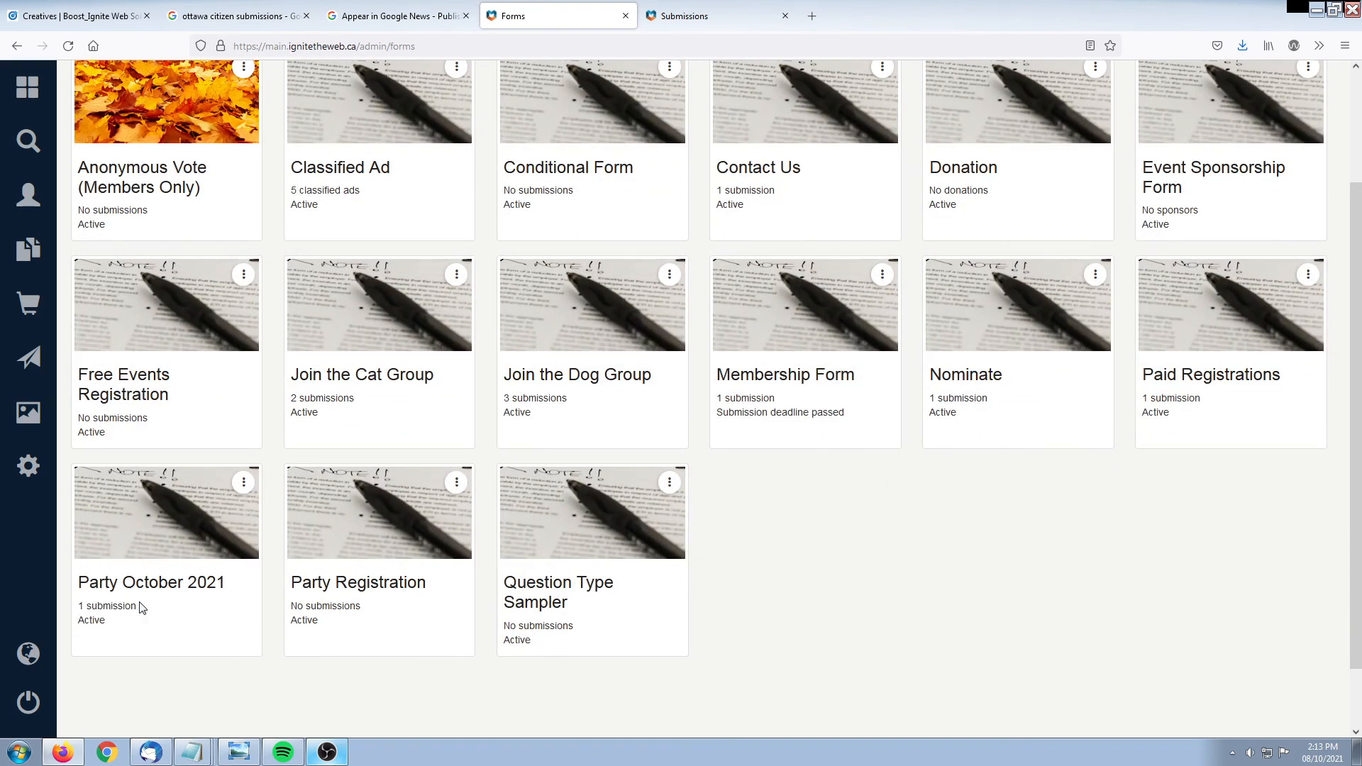
click(241, 485)
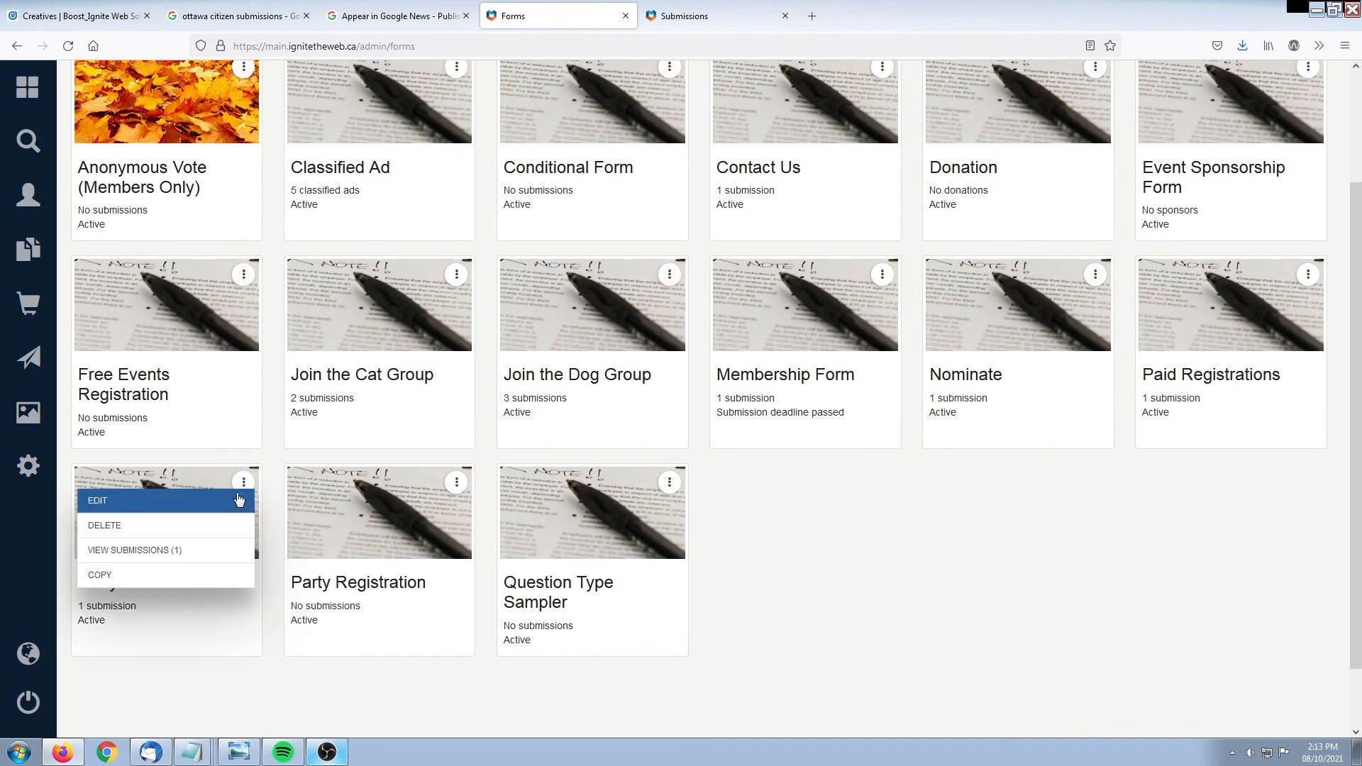
click(100, 556)
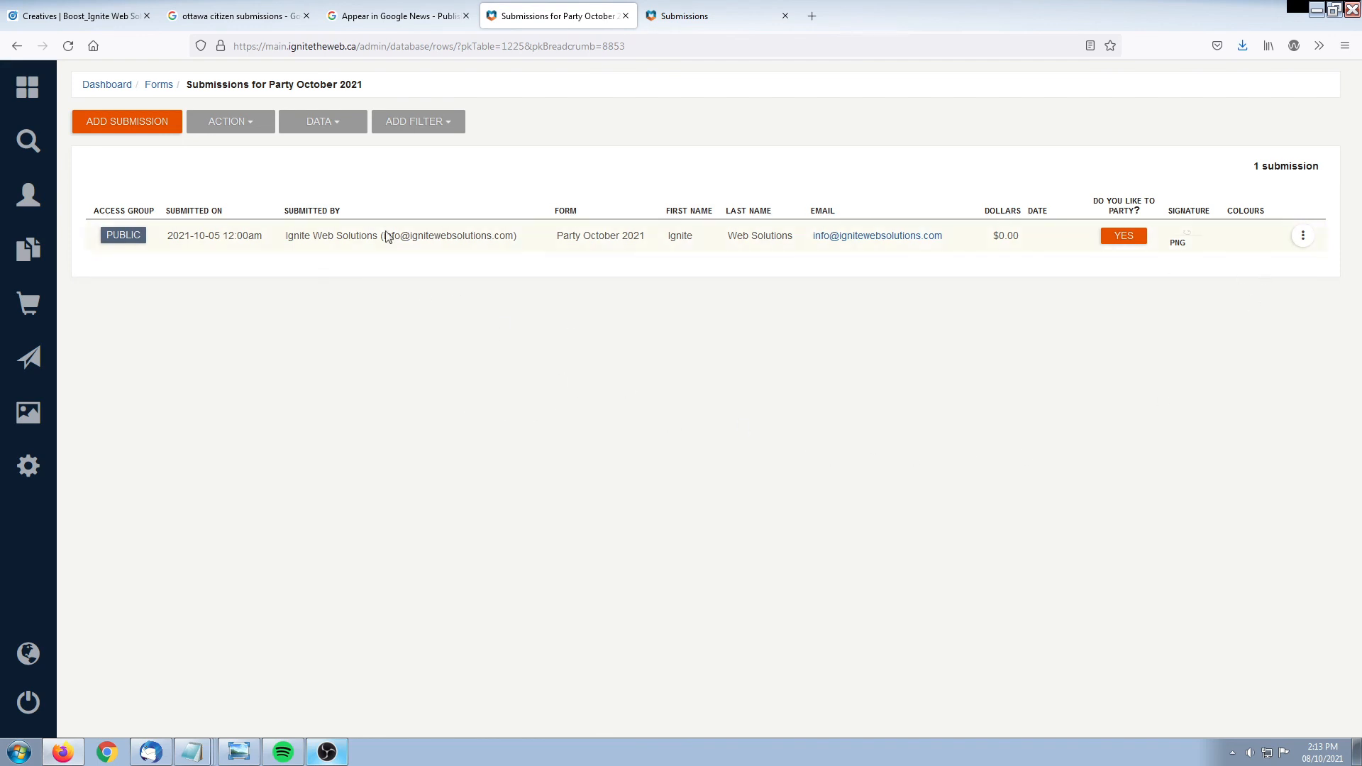
click(325, 122)
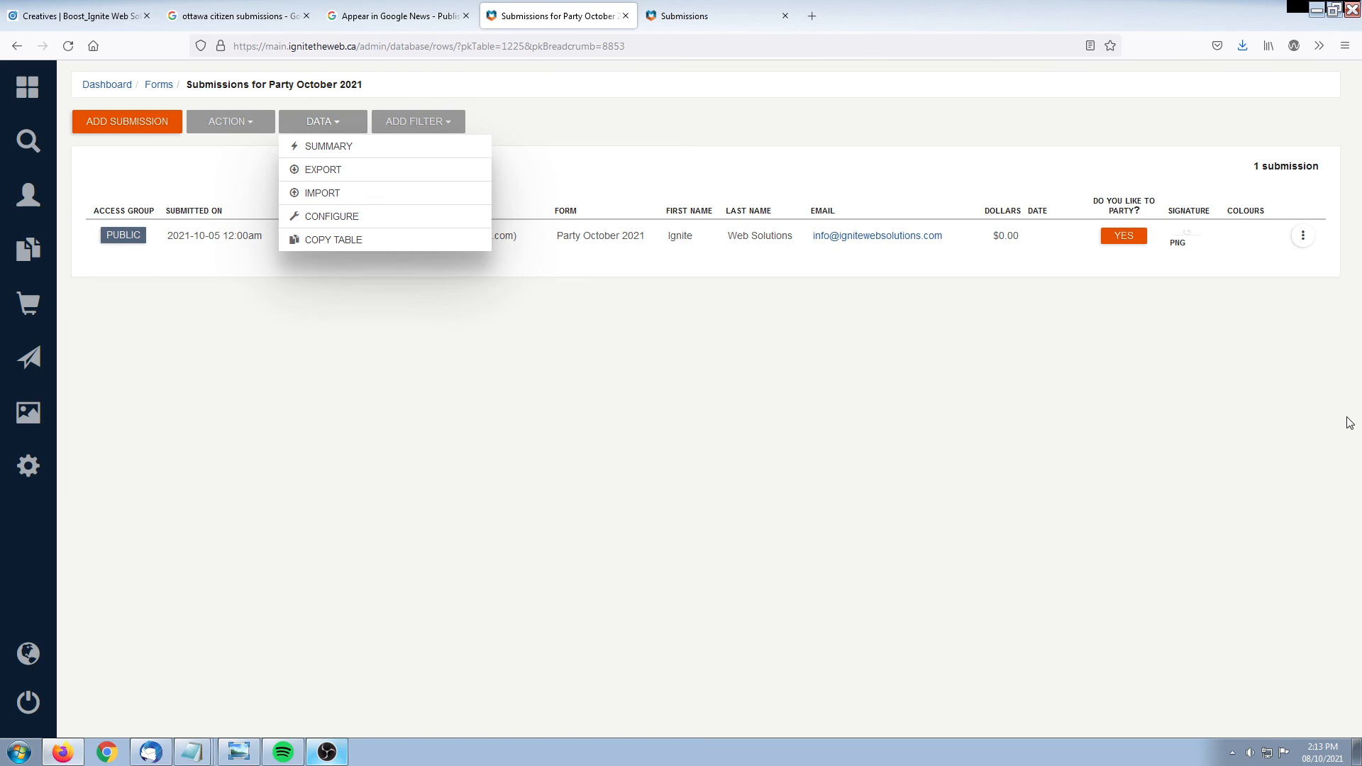
click(1135, 404)
click(1302, 238)
click(1243, 248)
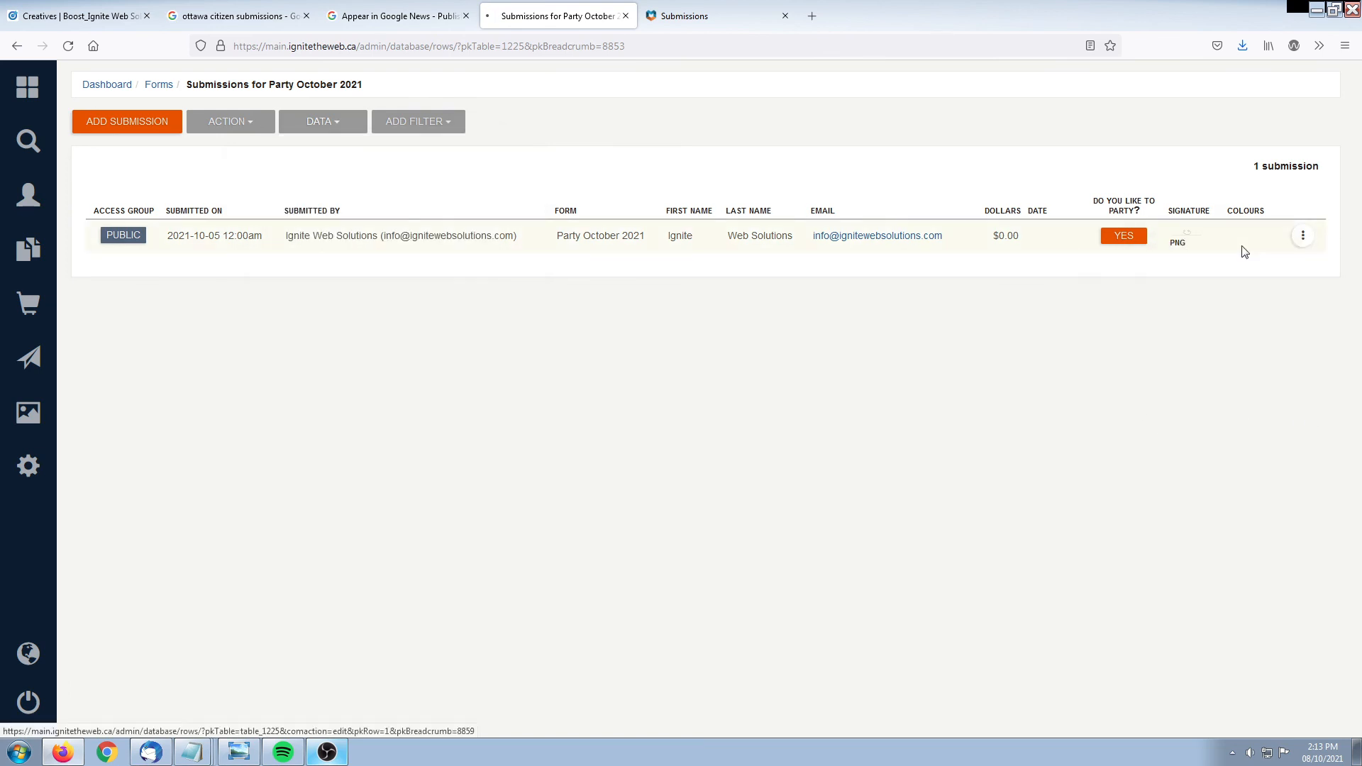
scroll(370, 544, down, 1)
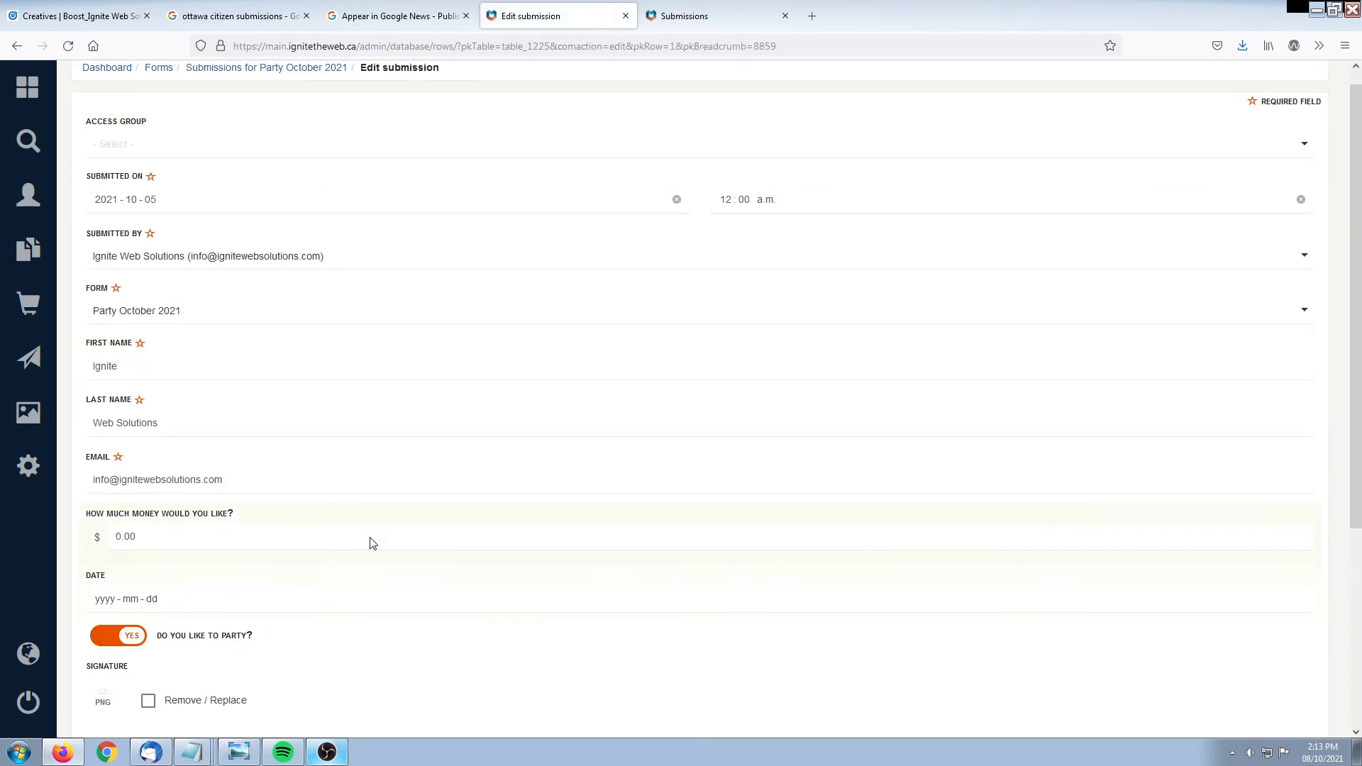
scroll(369, 543, down, 4)
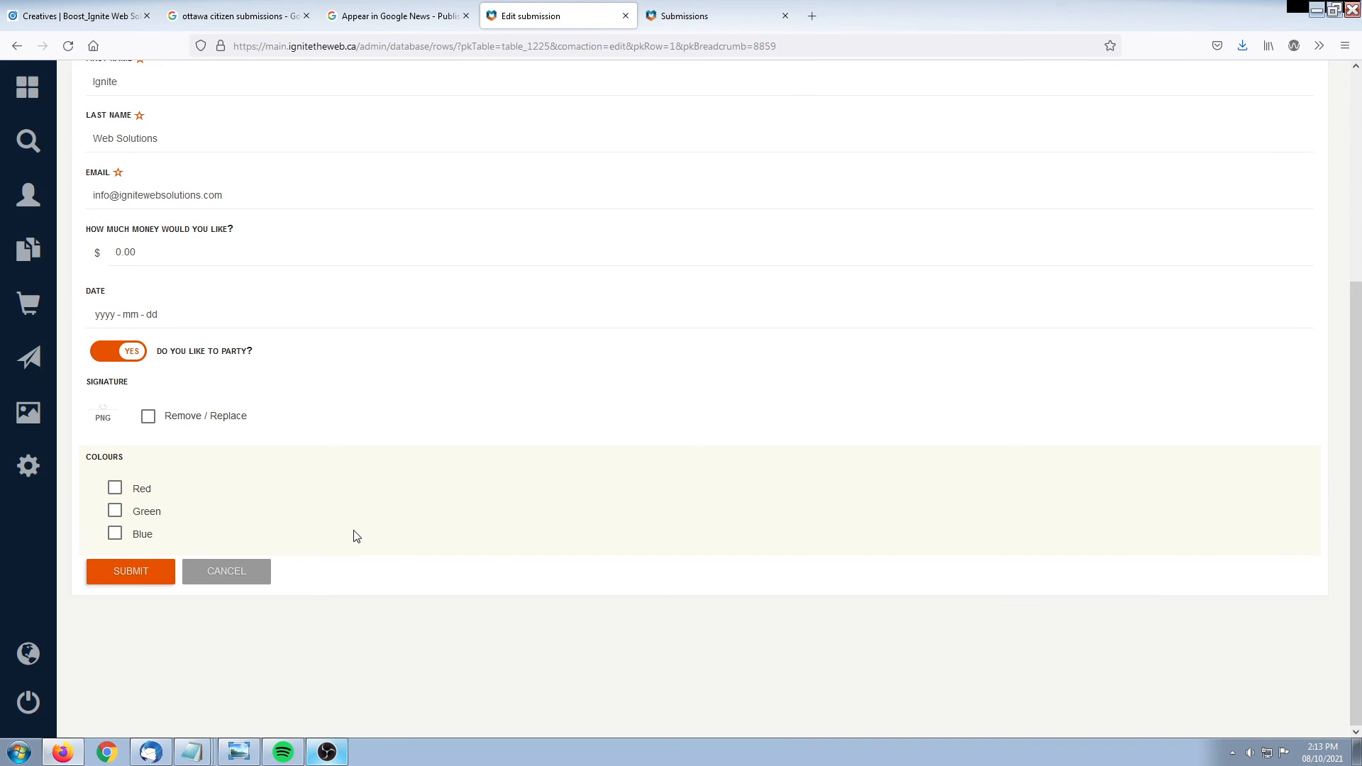
scroll(353, 498, up, 5)
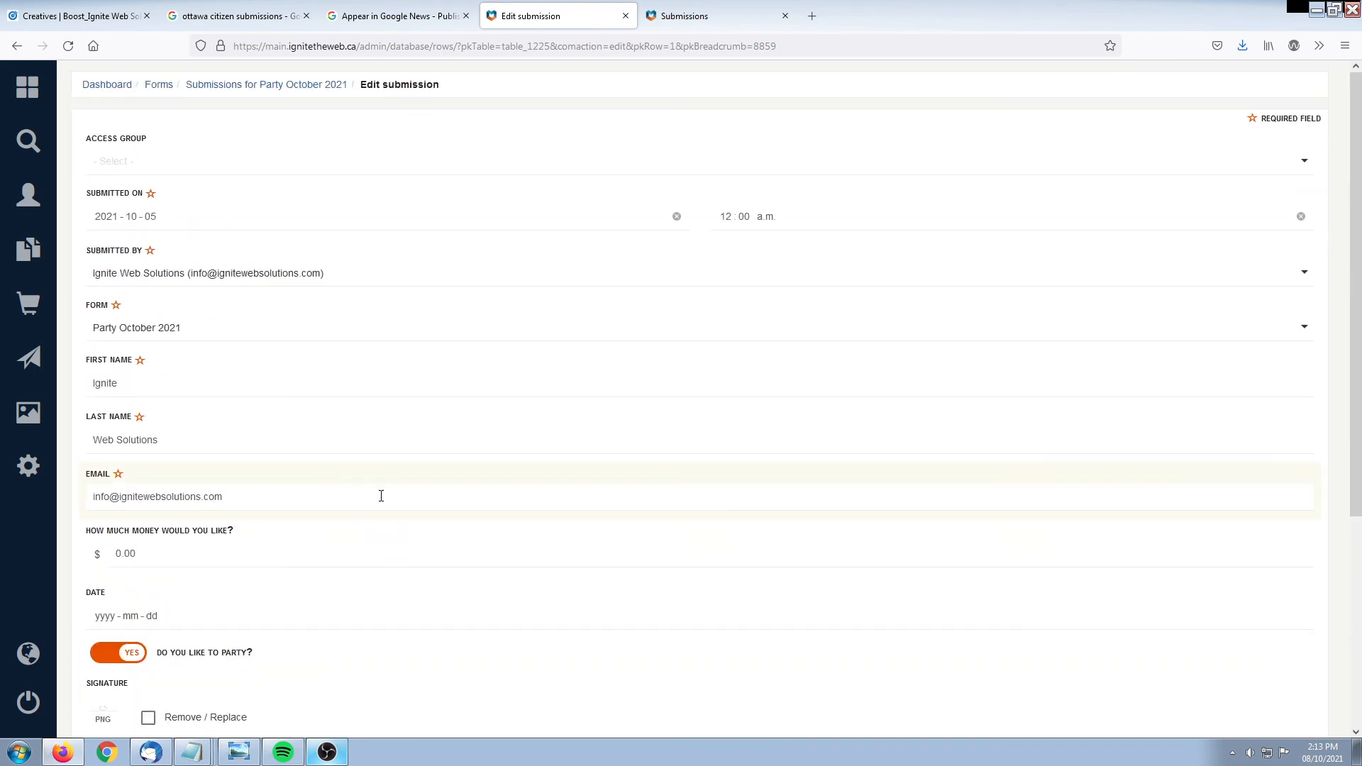
click(16, 45)
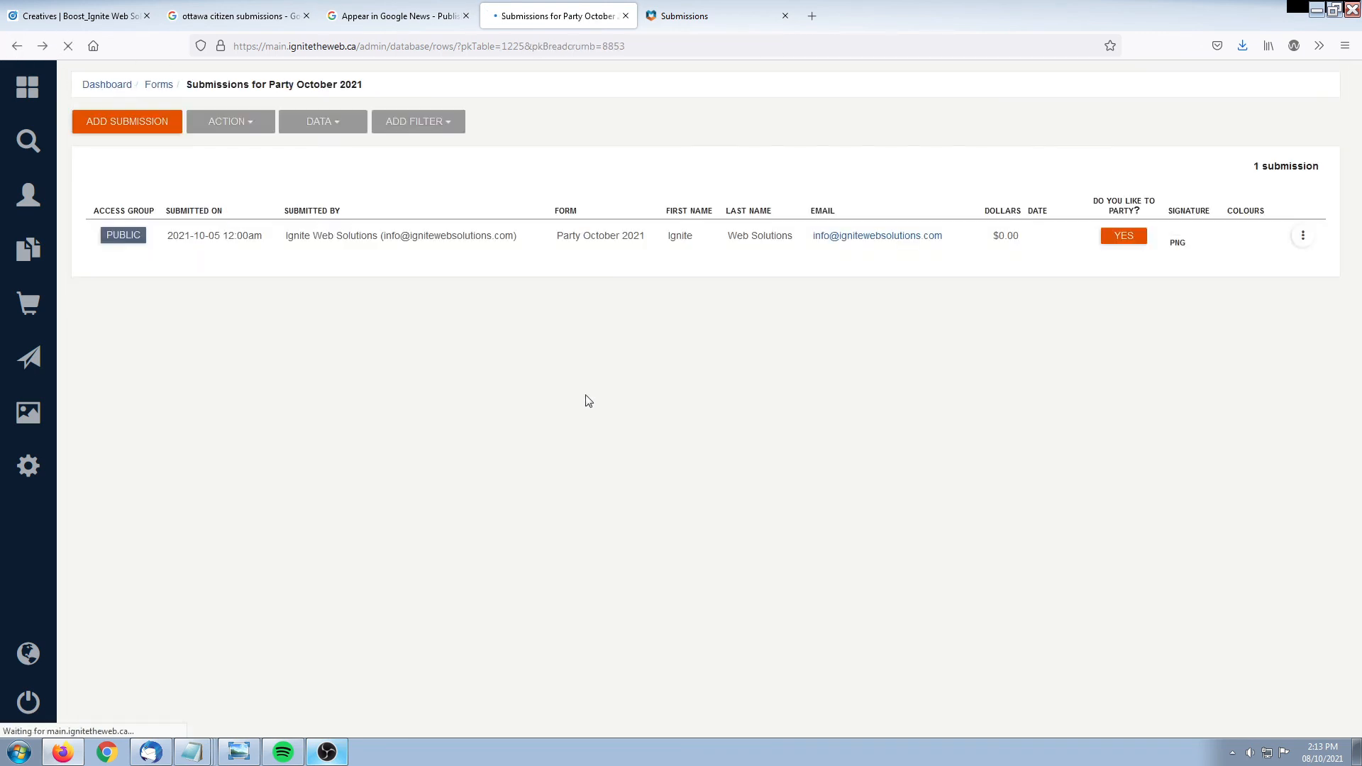